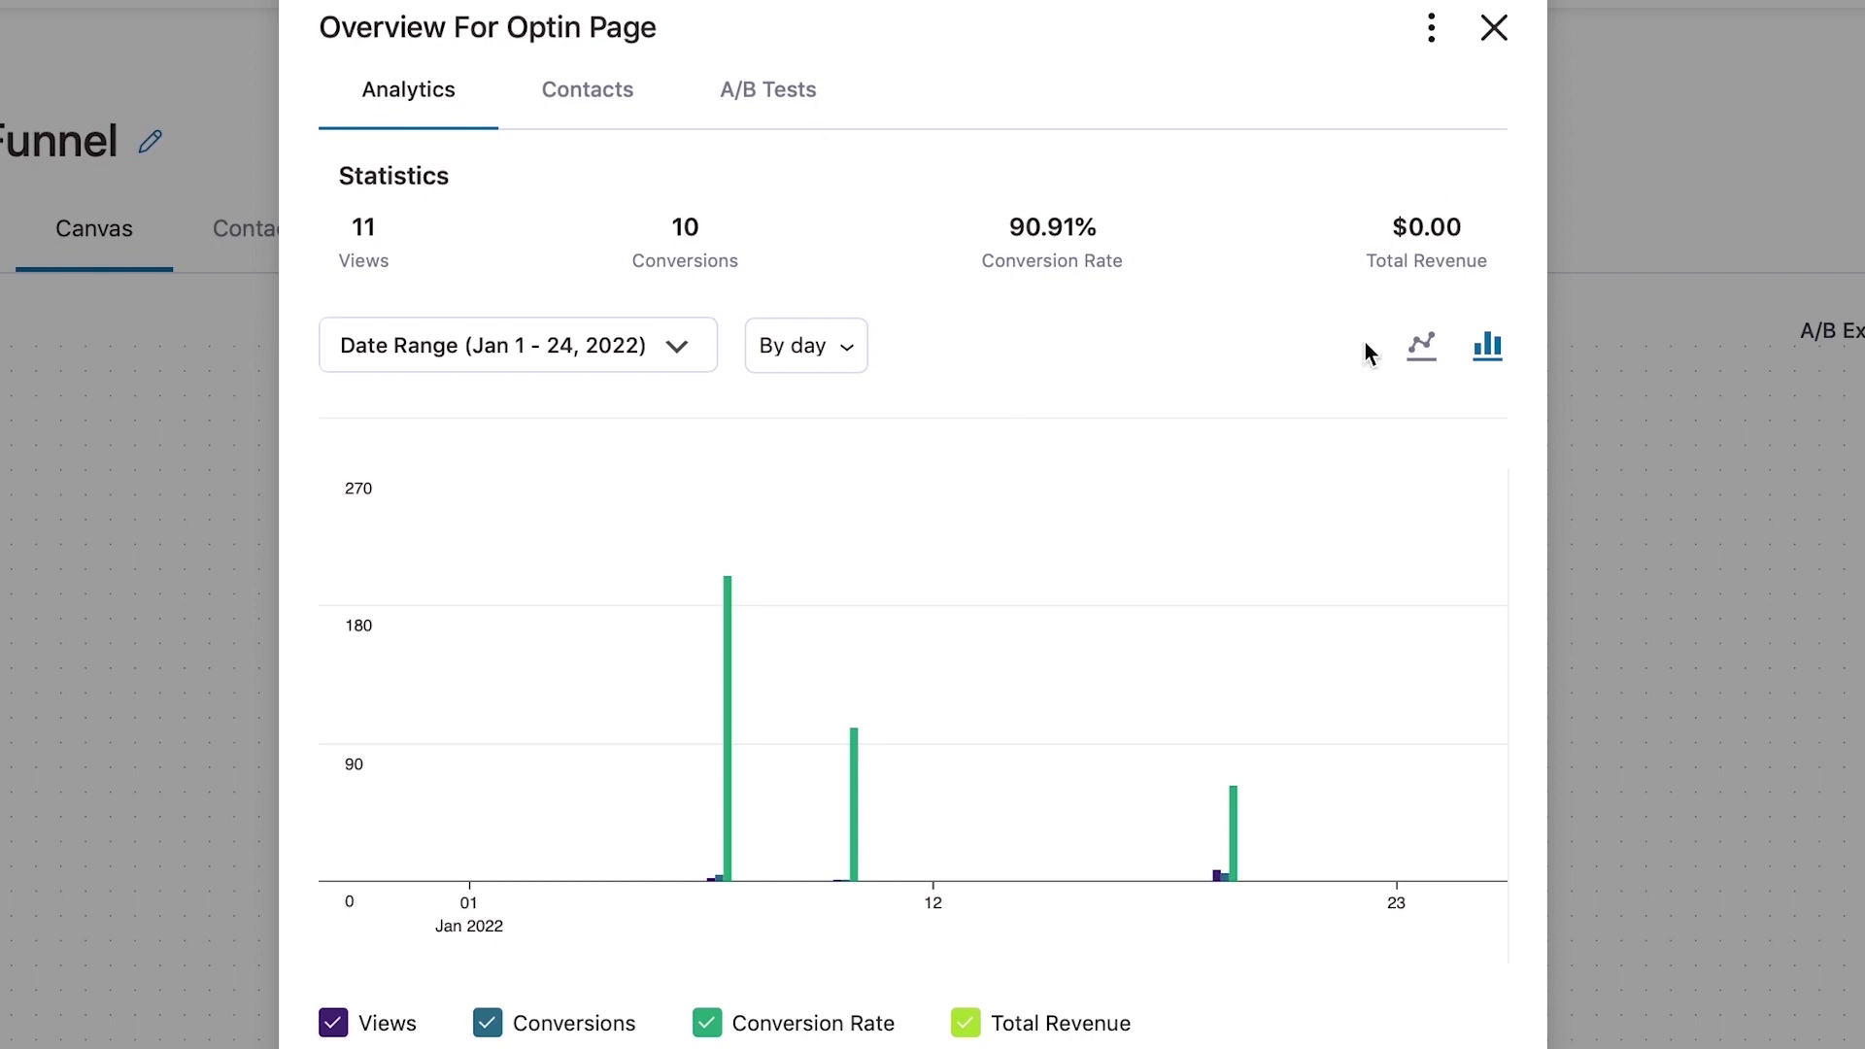
Review the Optin Page's captured contacts and its A/B test results (copy 66.67% vs original 33.33%).
{"action": "left_click", "coordinate": [588, 90]}
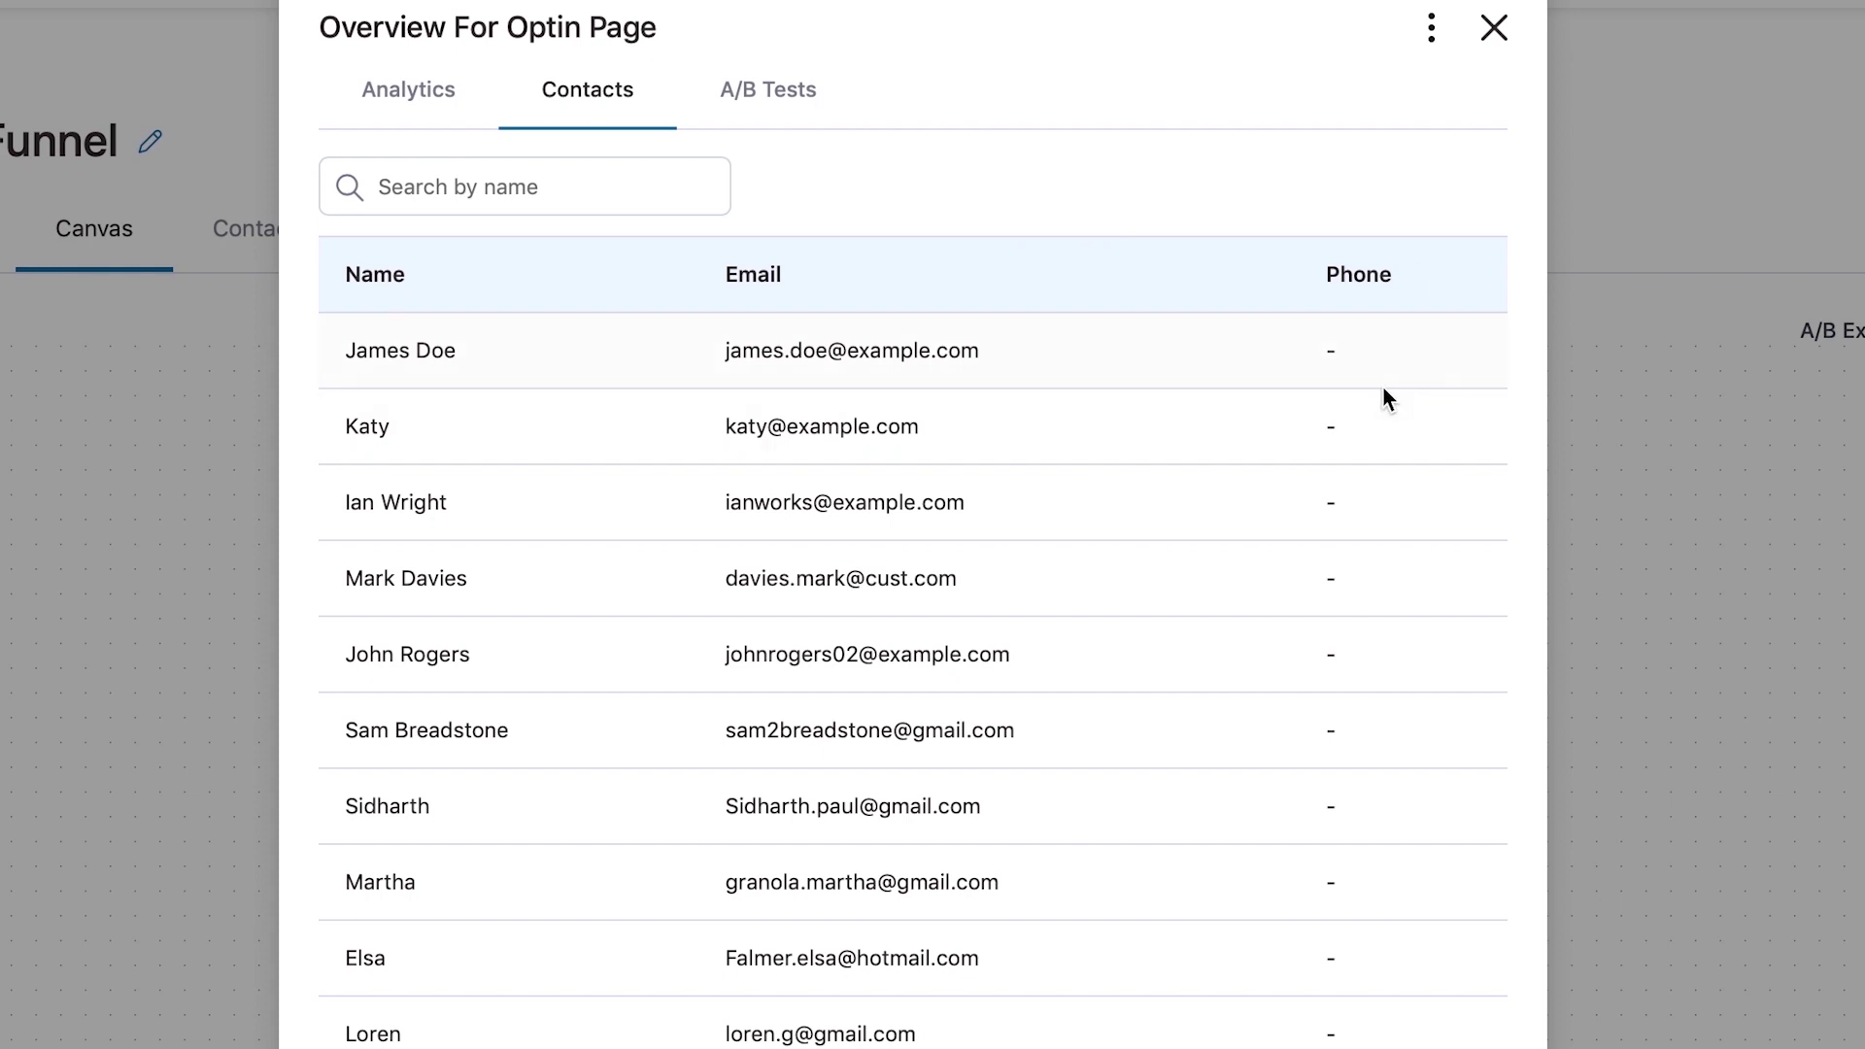
{"action": "left_click", "coordinate": [789, 93]}
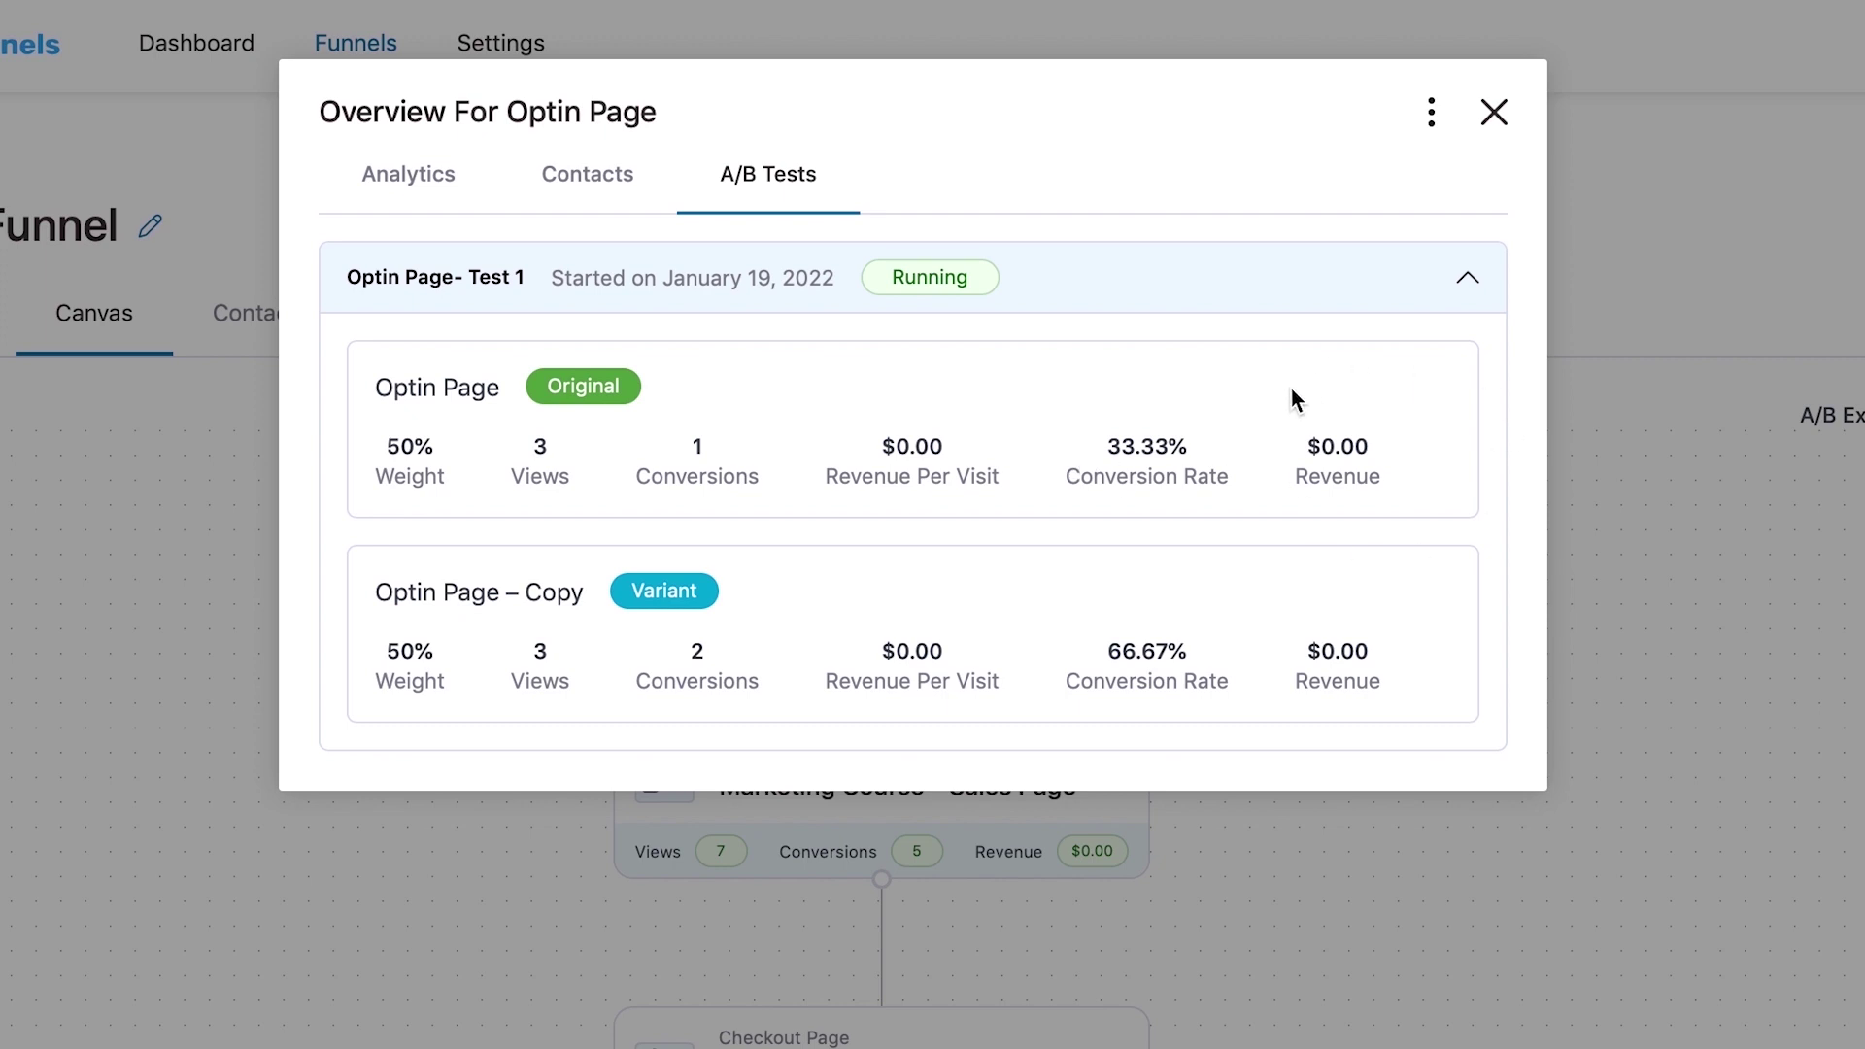
Review the Checkout Page's contacts, order bump accepts/rejects and A/B tests, then return to the canvas.
{"action": "left_click", "coordinate": [1493, 115]}
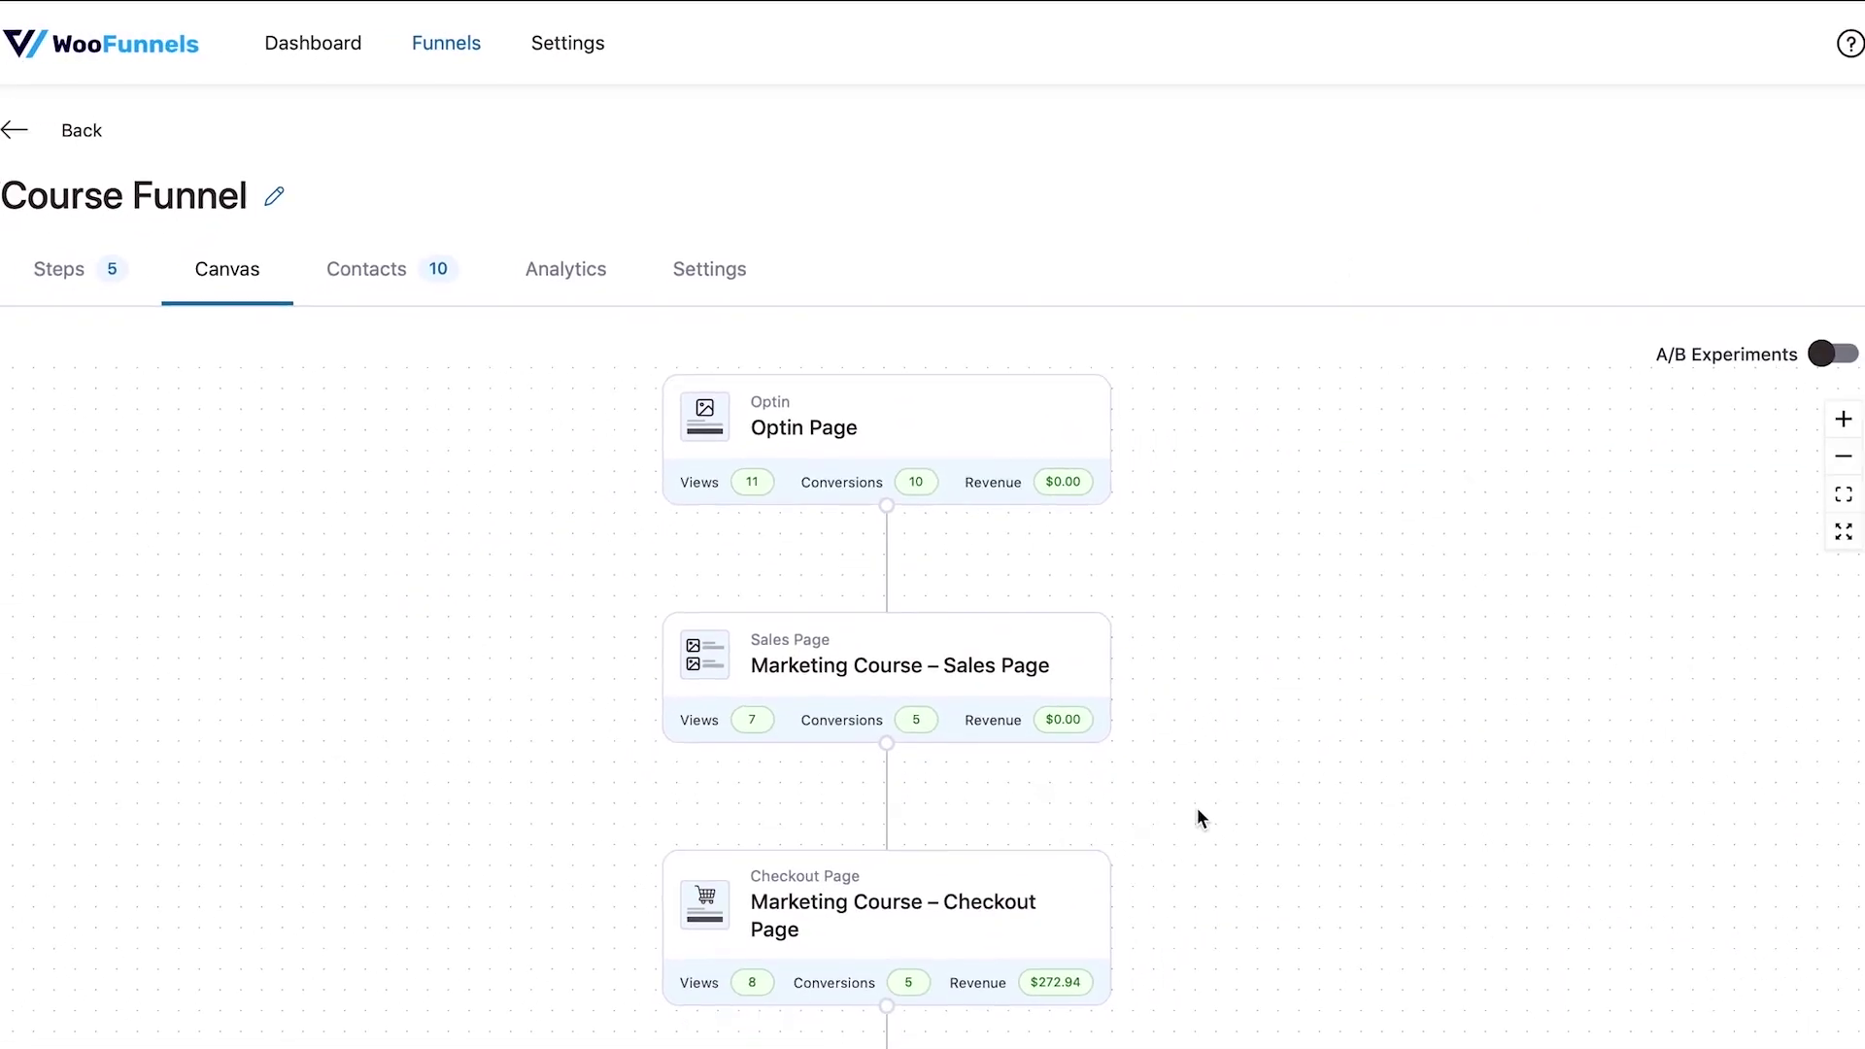
{"action": "scroll", "coordinate": [1197, 819], "scroll_direction": "down", "scroll_amount": 5}
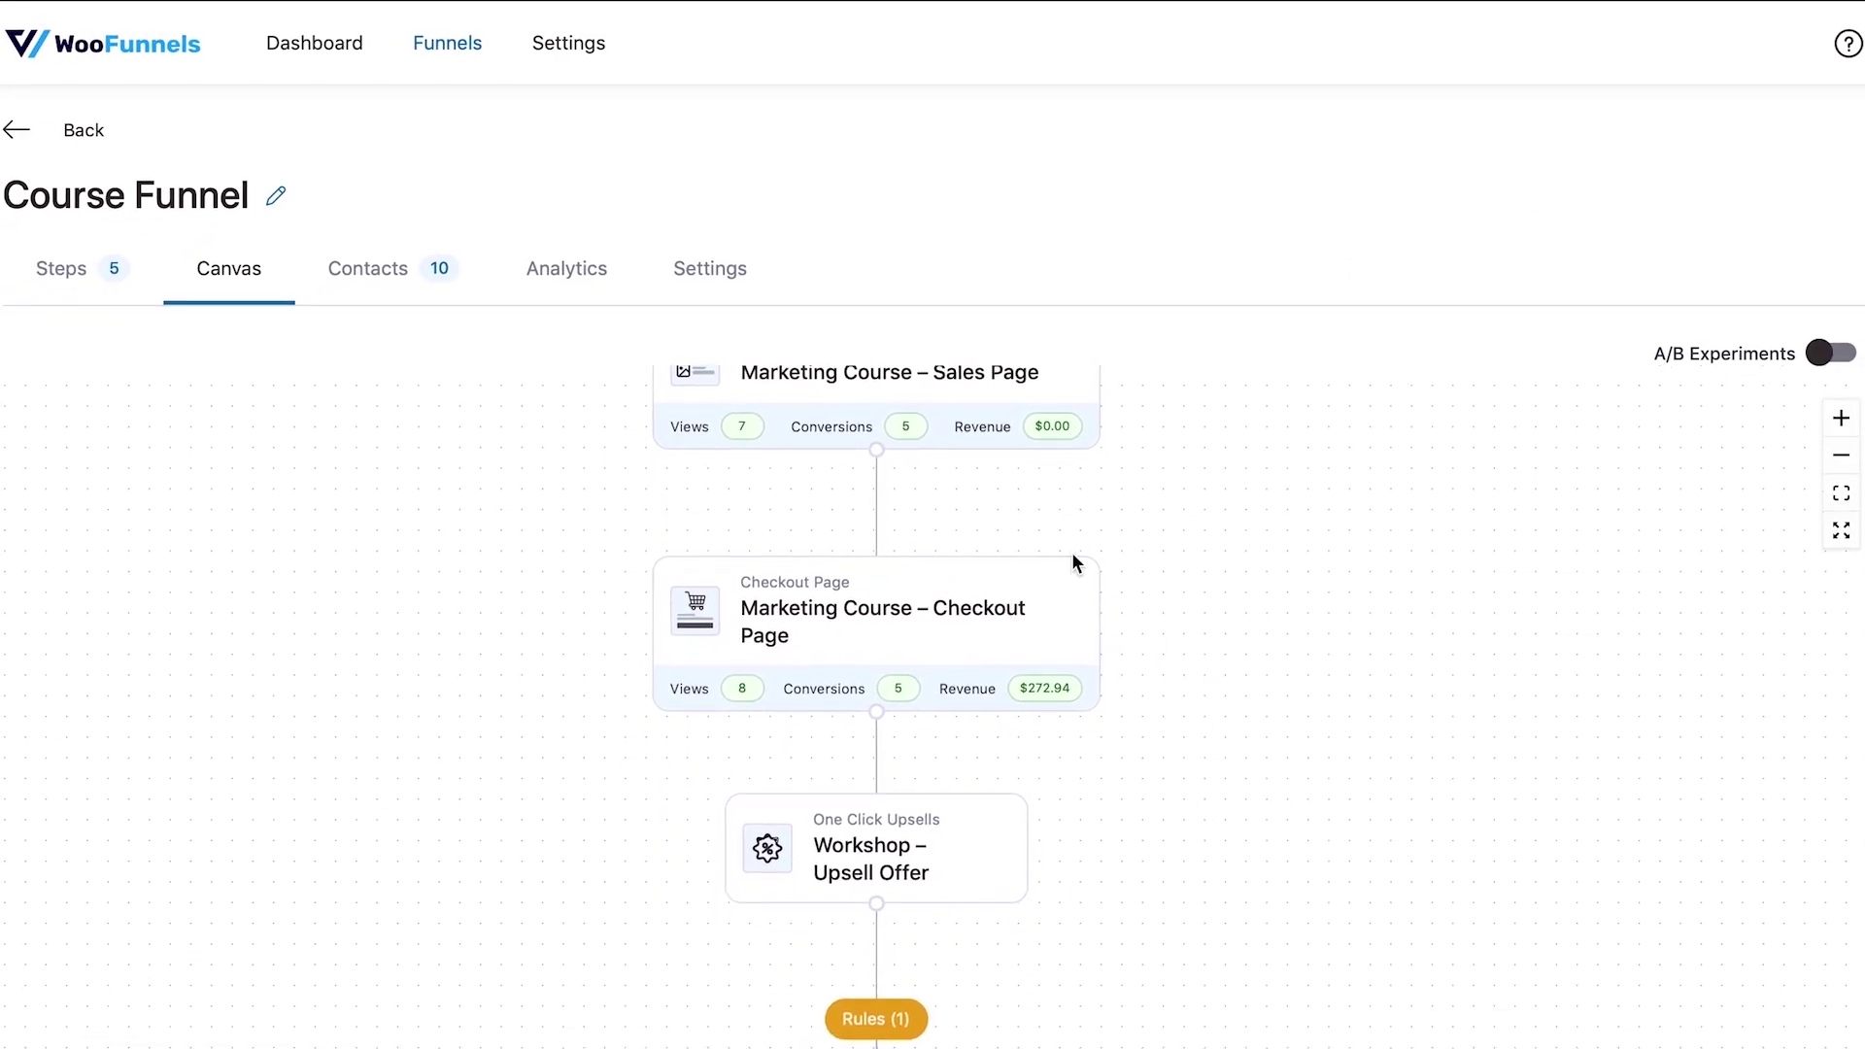
{"action": "left_click", "coordinate": [880, 610]}
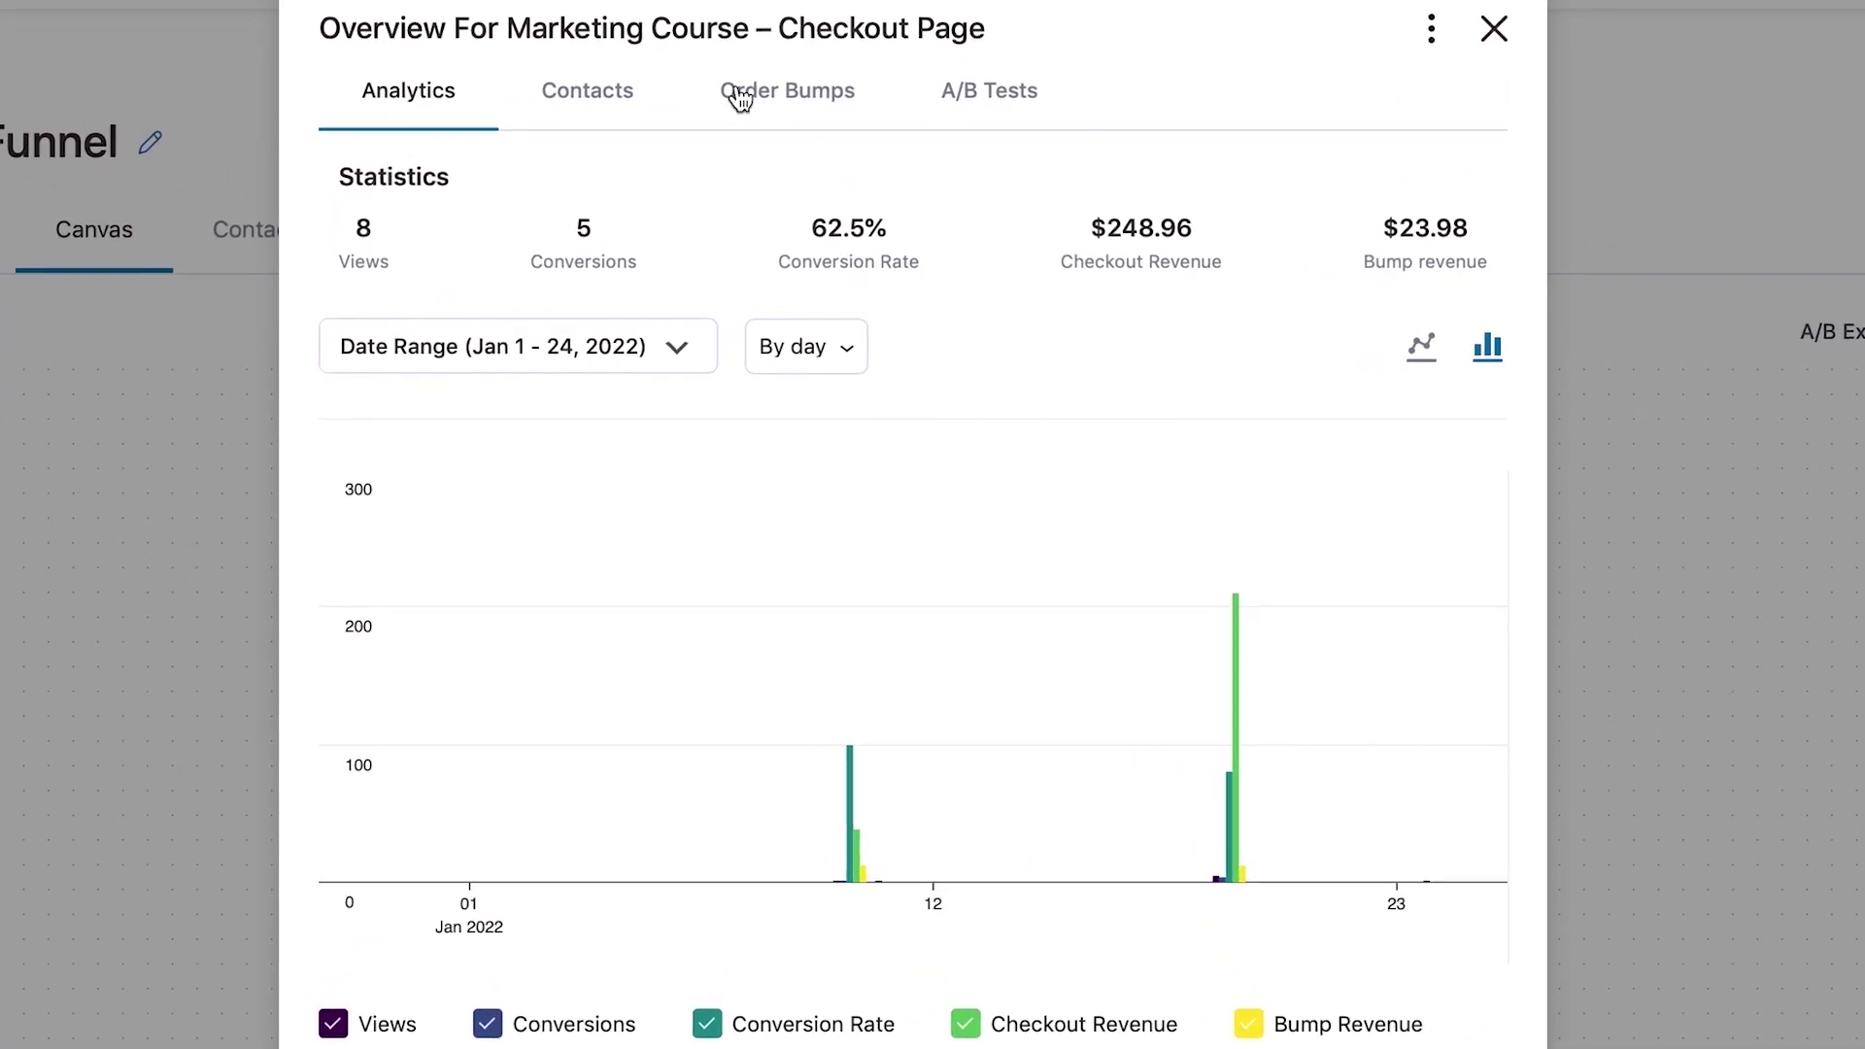
{"action": "left_click", "coordinate": [612, 131]}
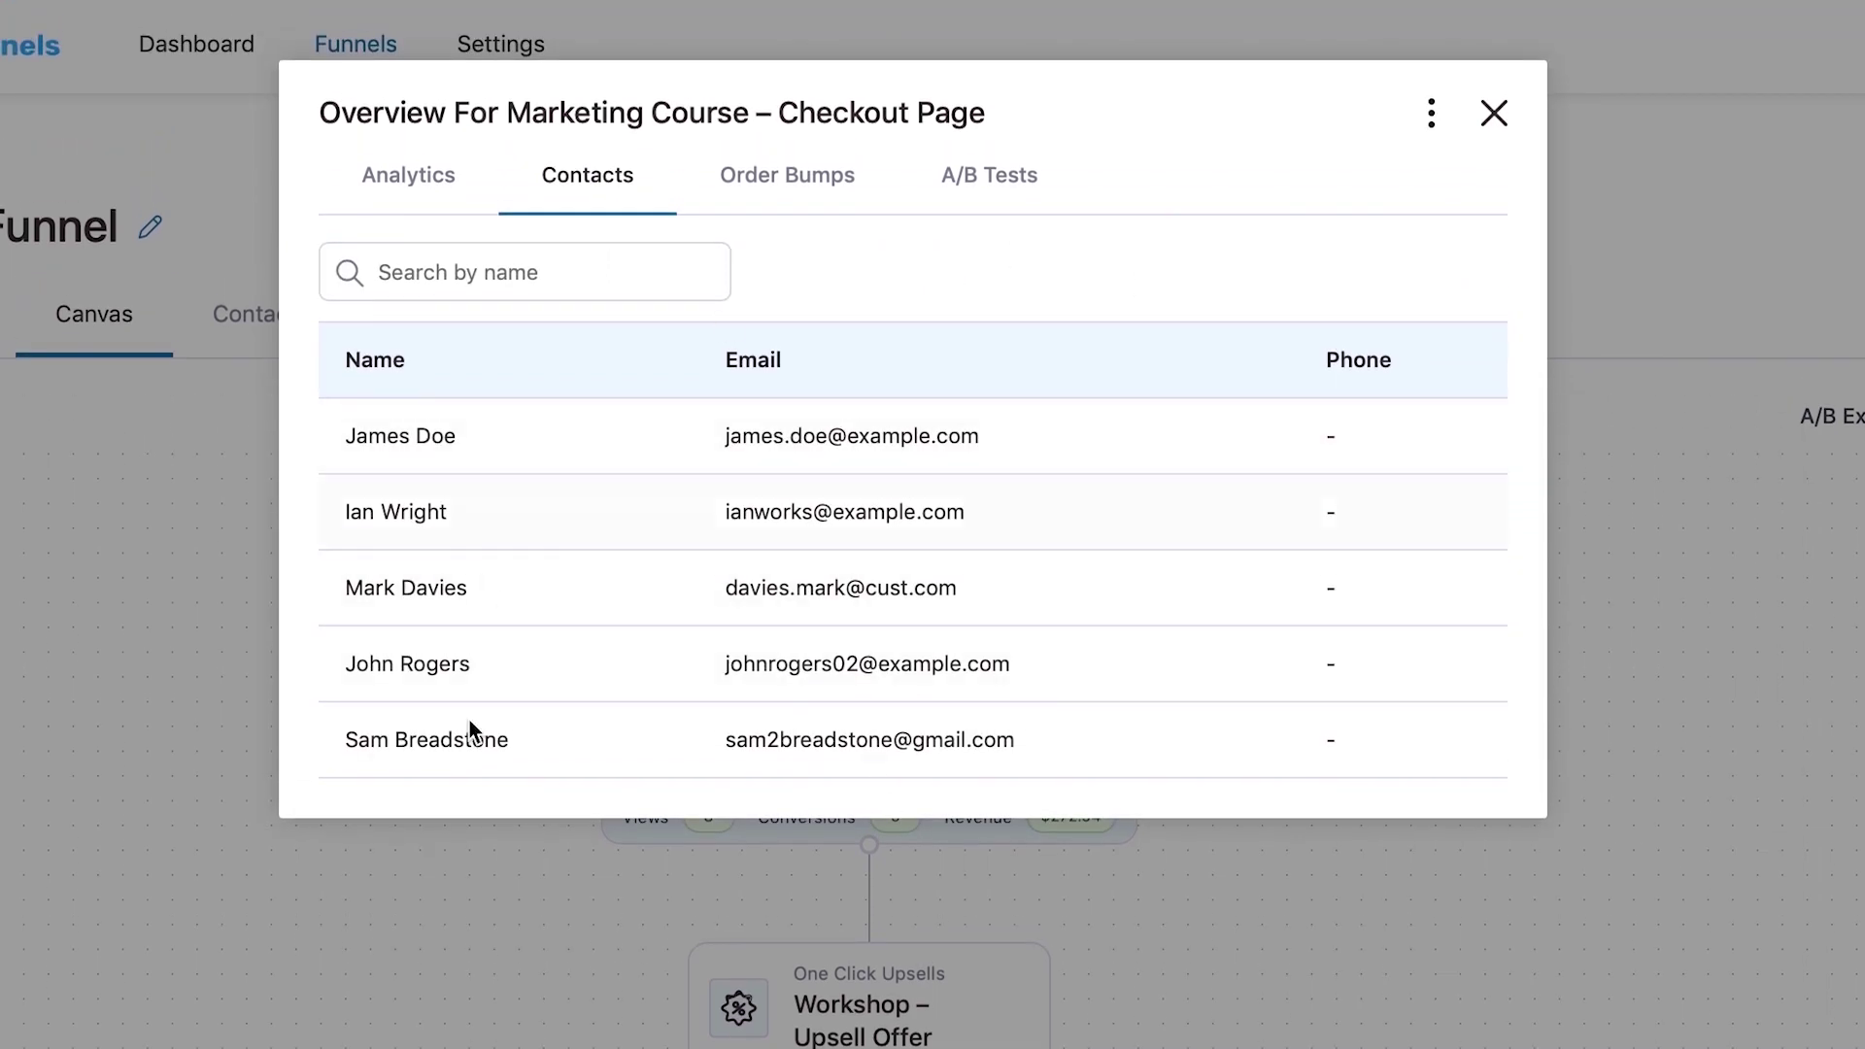
{"action": "left_click", "coordinate": [774, 192]}
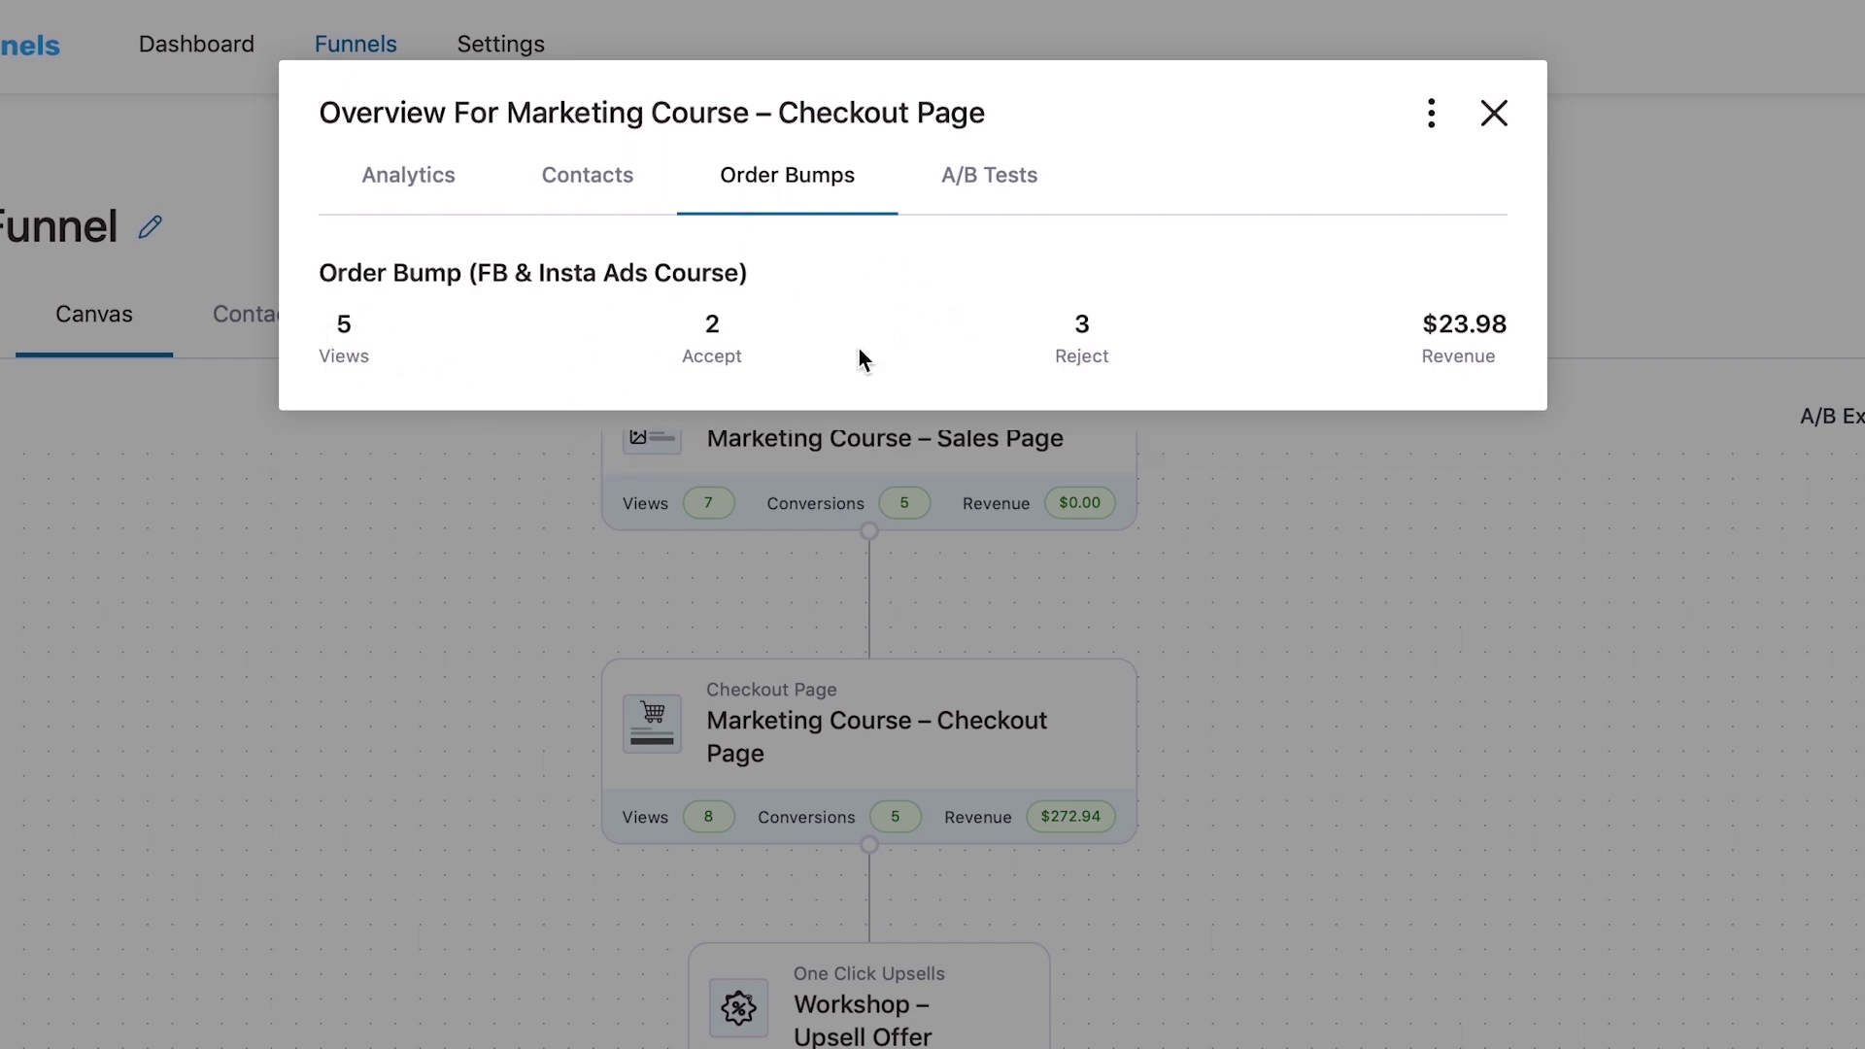
{"action": "left_click", "coordinate": [989, 185]}
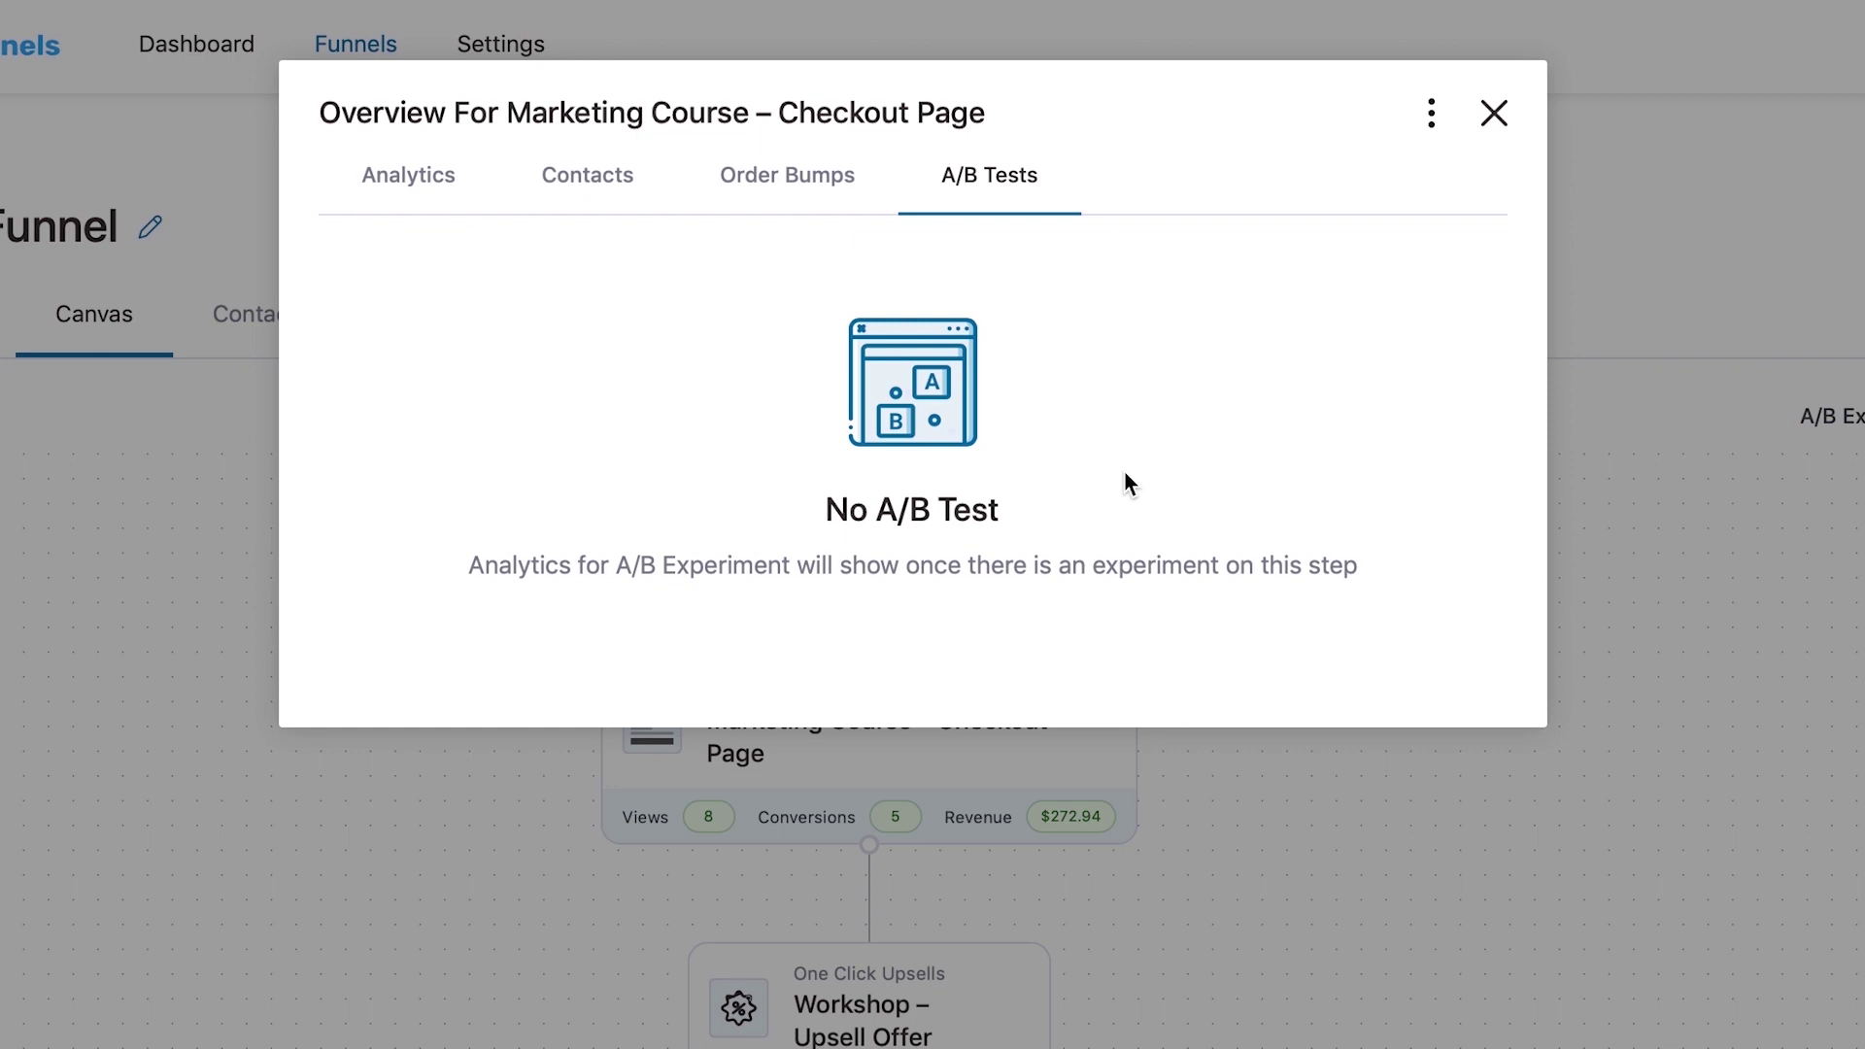
{"action": "left_click", "coordinate": [1493, 113]}
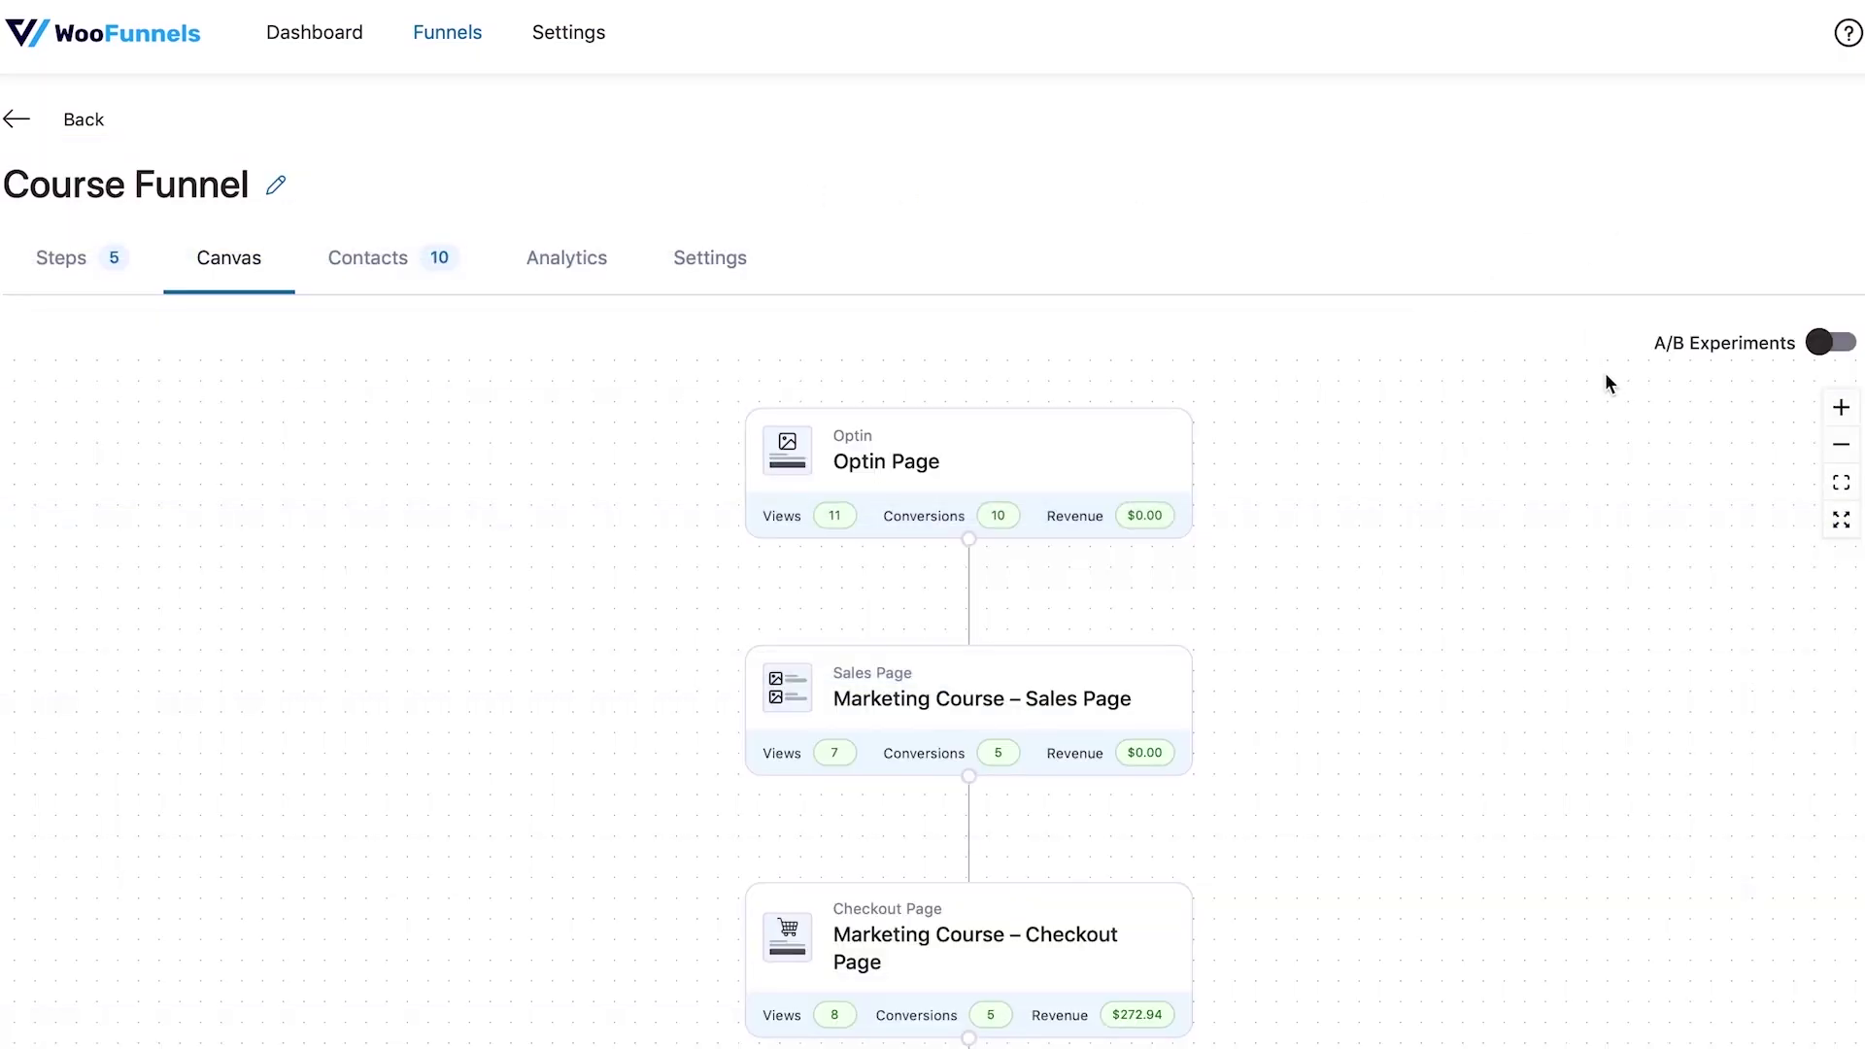
Show A/B experiments on the canvas and inspect the Optin Page- Test 1 original/copy split.
{"action": "left_click", "coordinate": [1819, 343]}
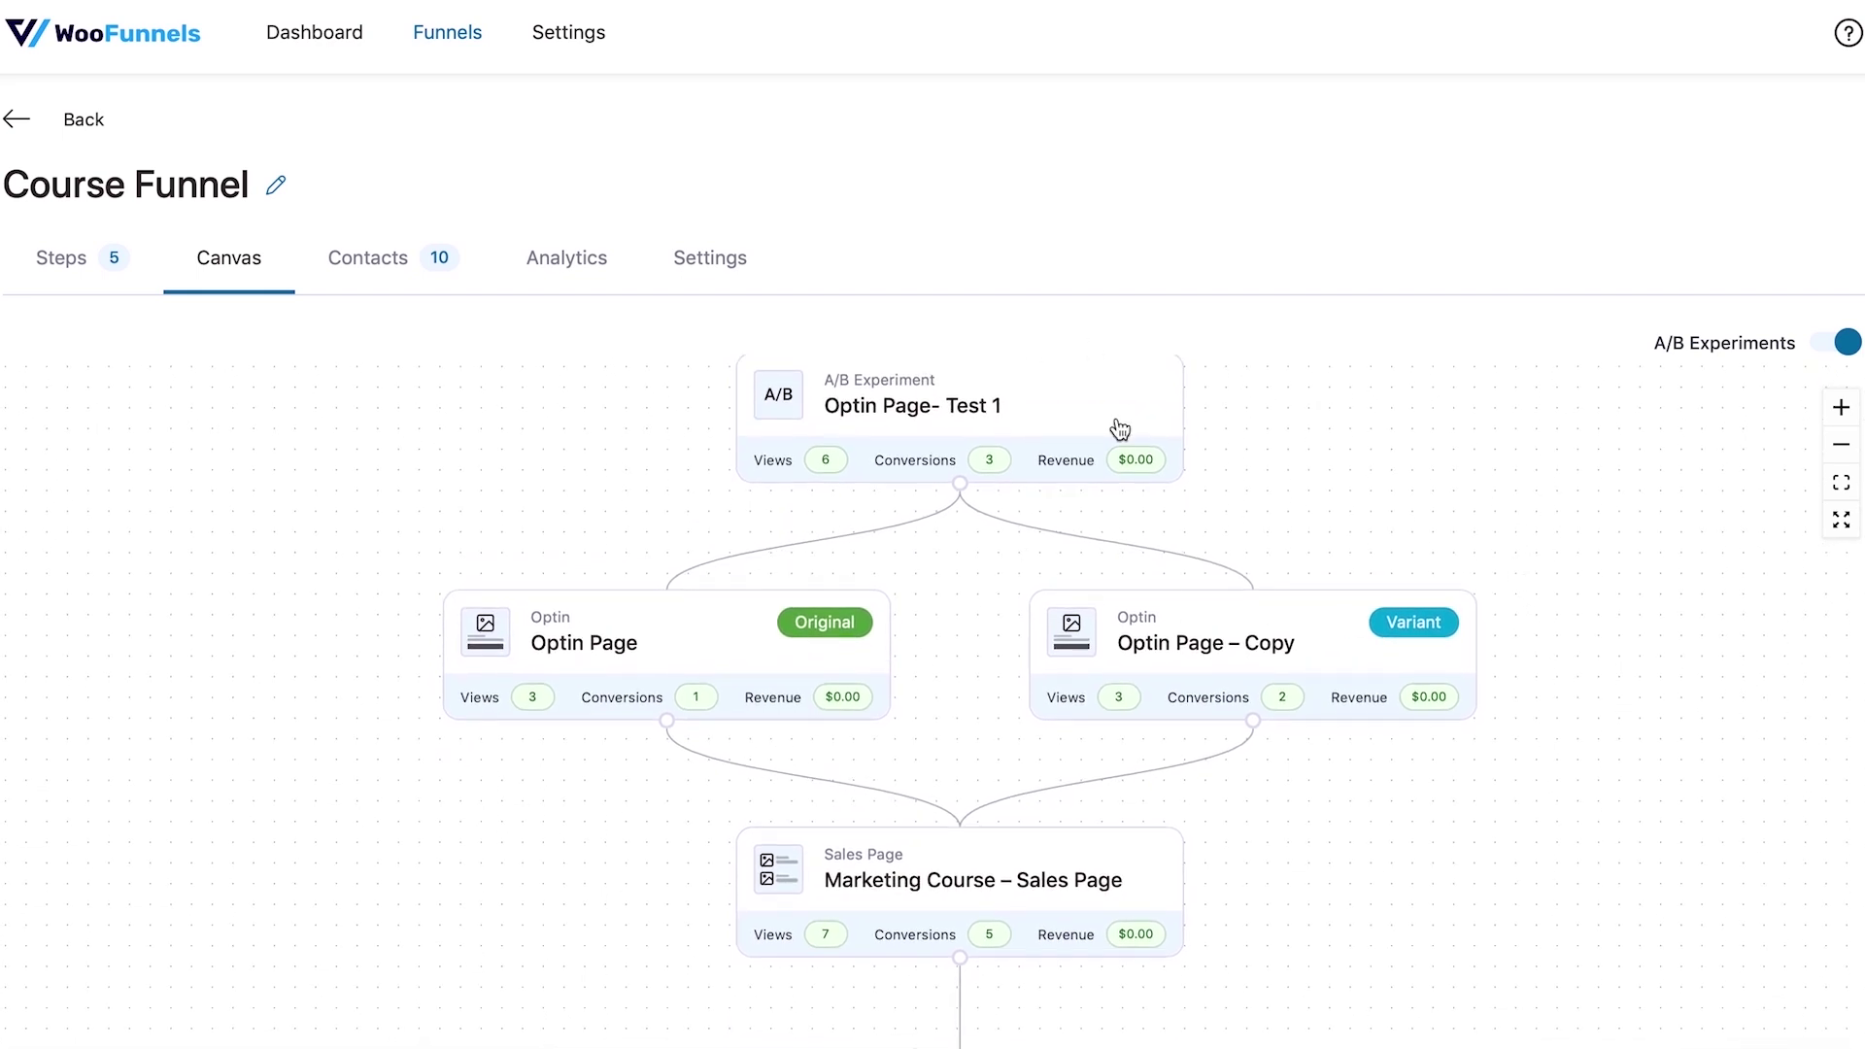
{"action": "scroll", "coordinate": [903, 670], "scroll_direction": "down", "scroll_amount": 2}
{"action": "scroll", "coordinate": [902, 670], "scroll_direction": "down", "scroll_amount": 1}
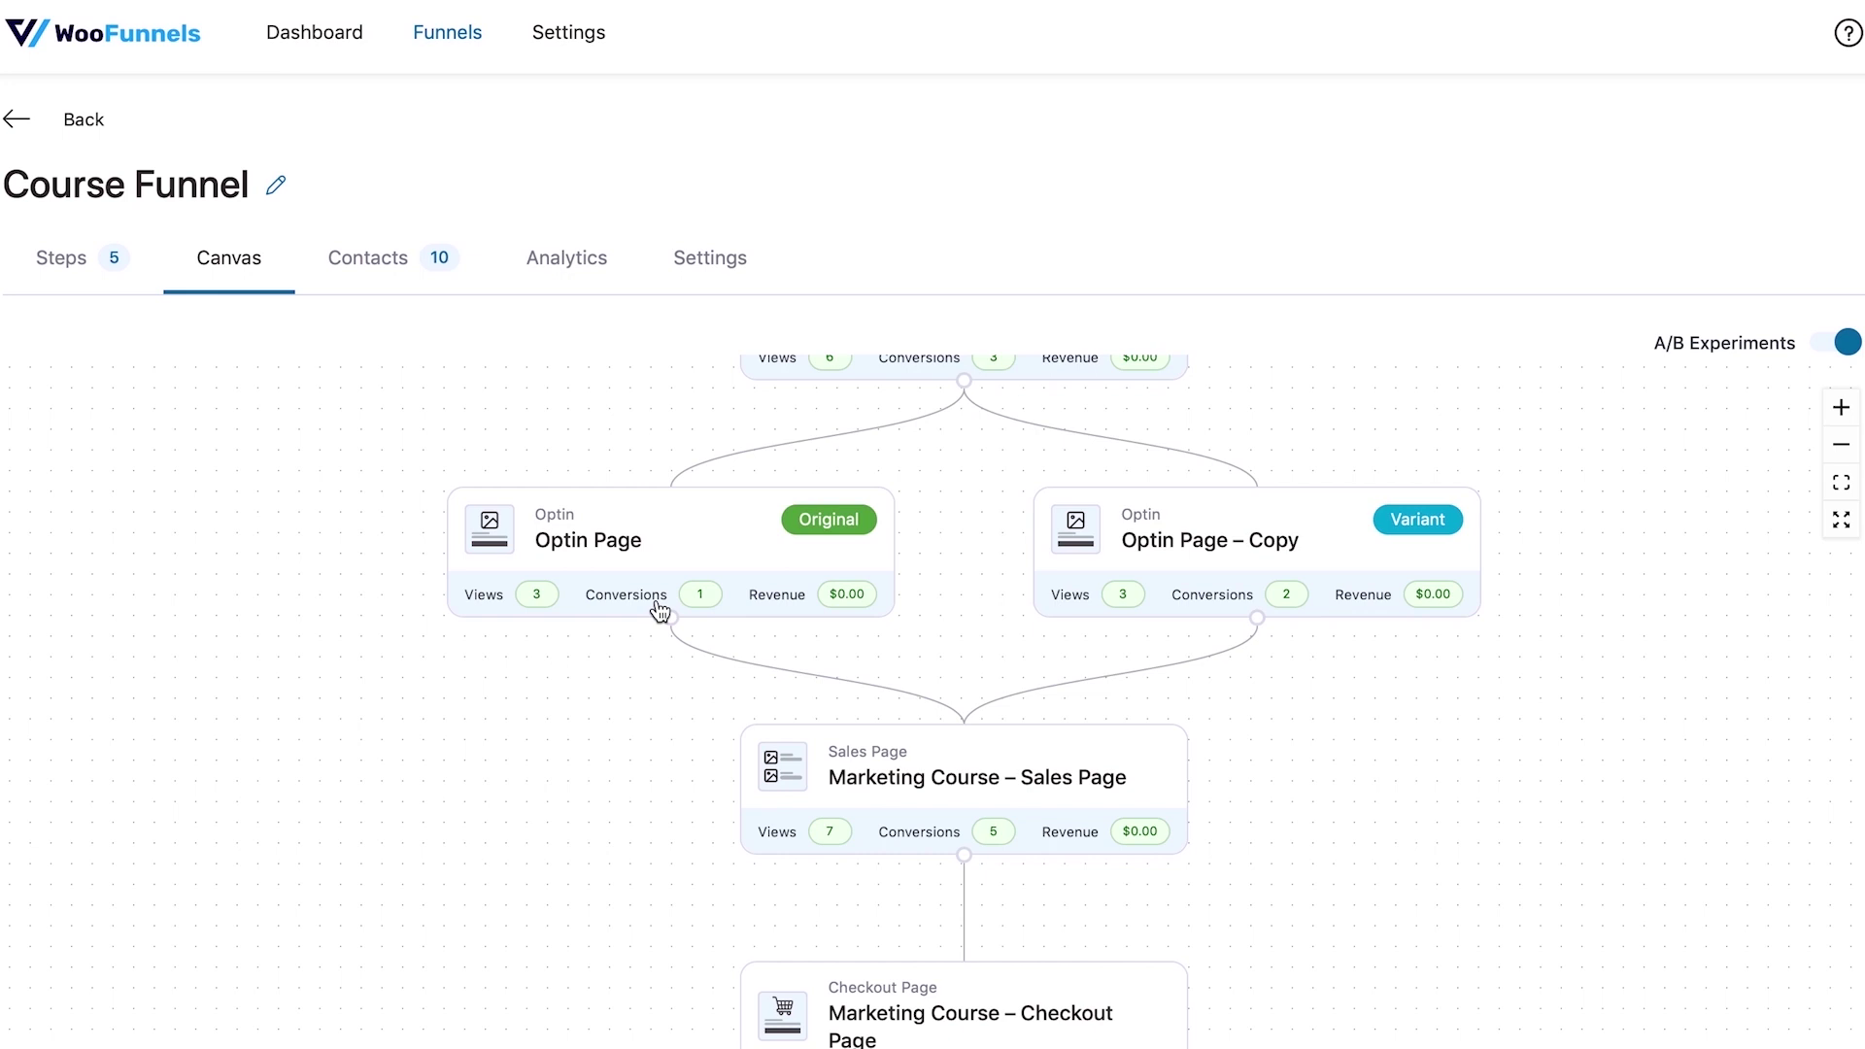
{"action": "scroll", "coordinate": [559, 777], "scroll_direction": "down", "scroll_amount": 3}
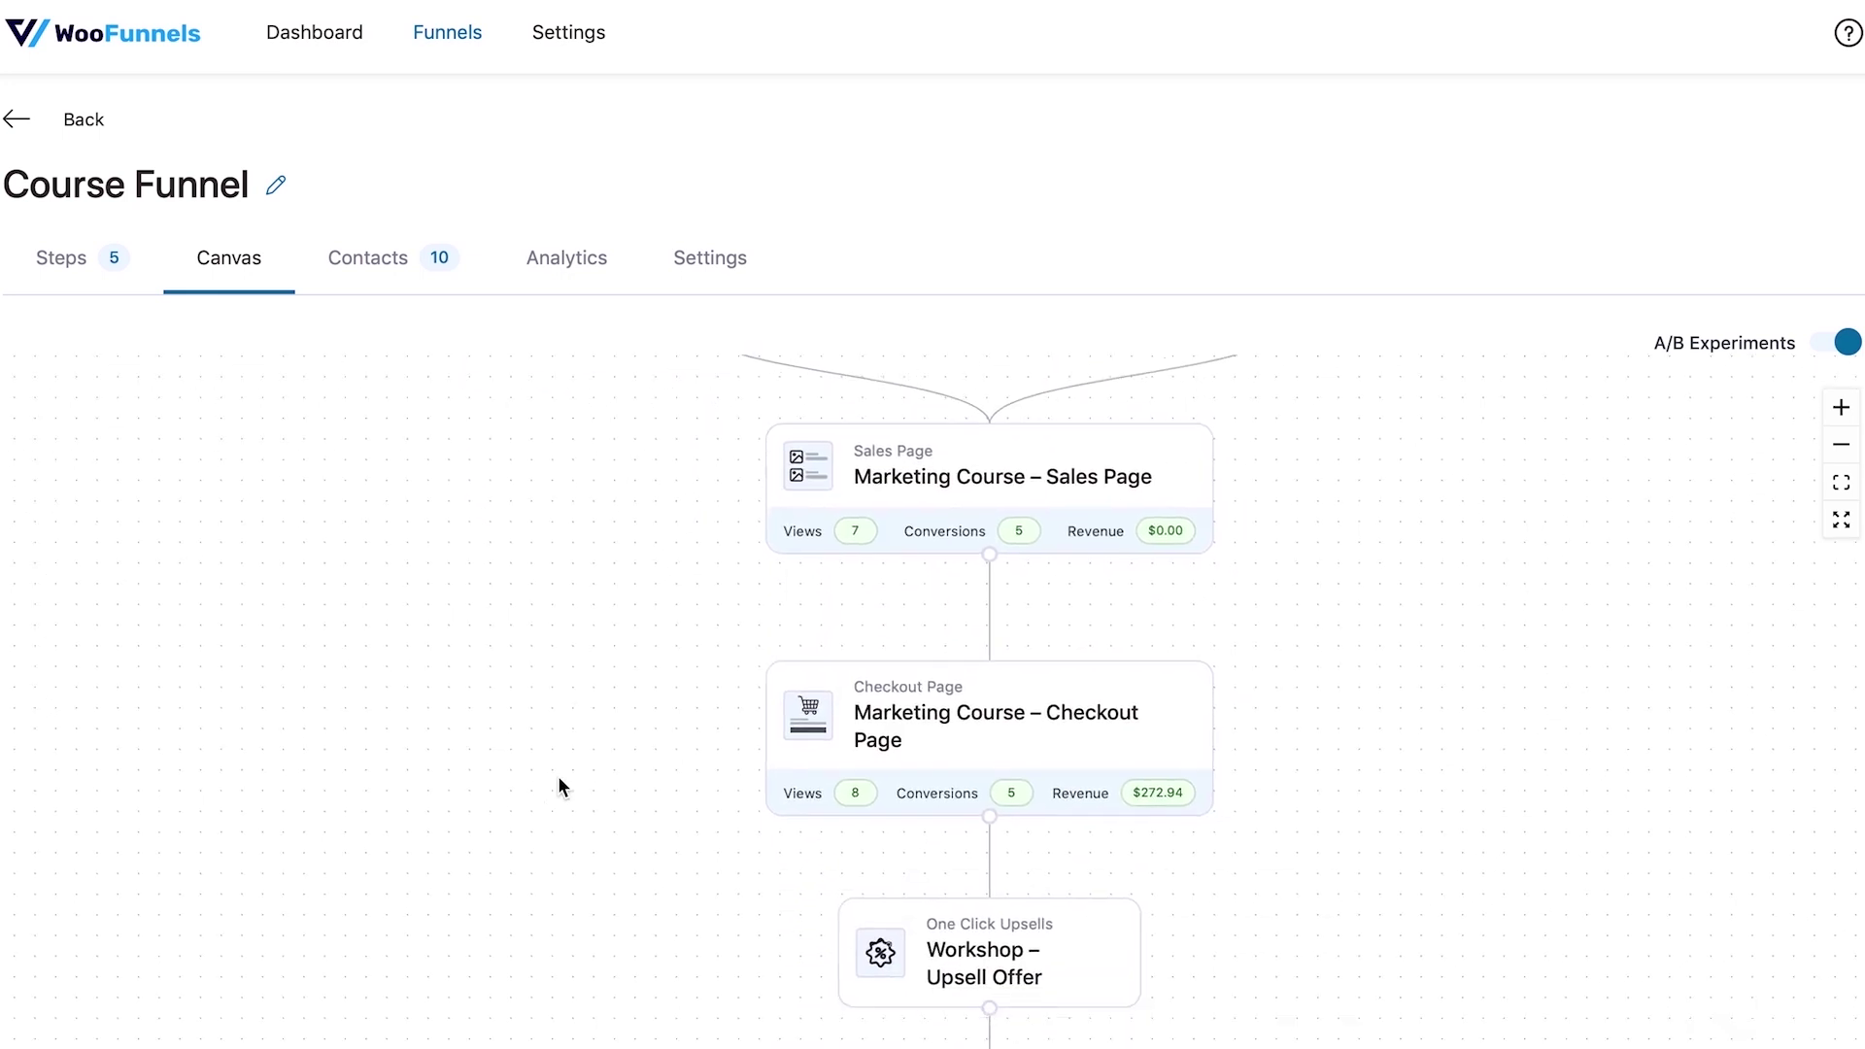
{"action": "scroll", "coordinate": [574, 696], "scroll_direction": "down", "scroll_amount": 3}
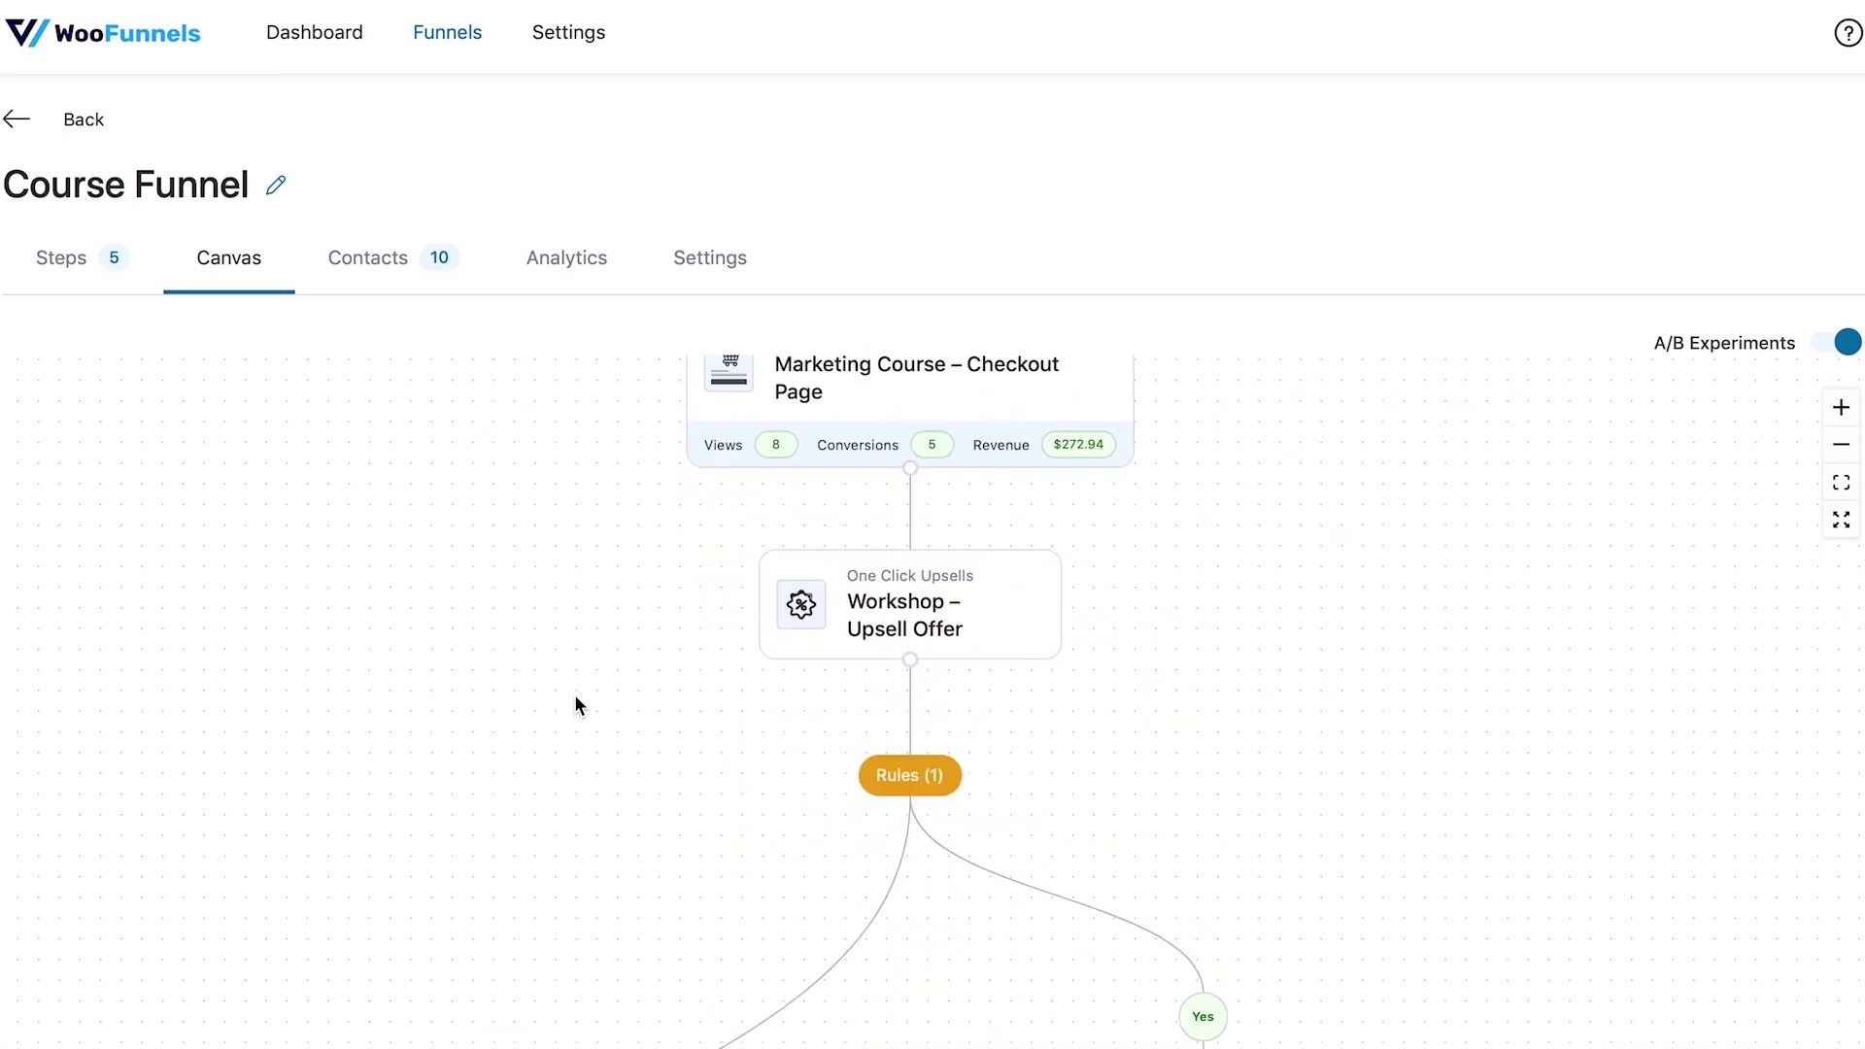
{"action": "scroll", "coordinate": [574, 695], "scroll_direction": "up", "scroll_amount": 6}
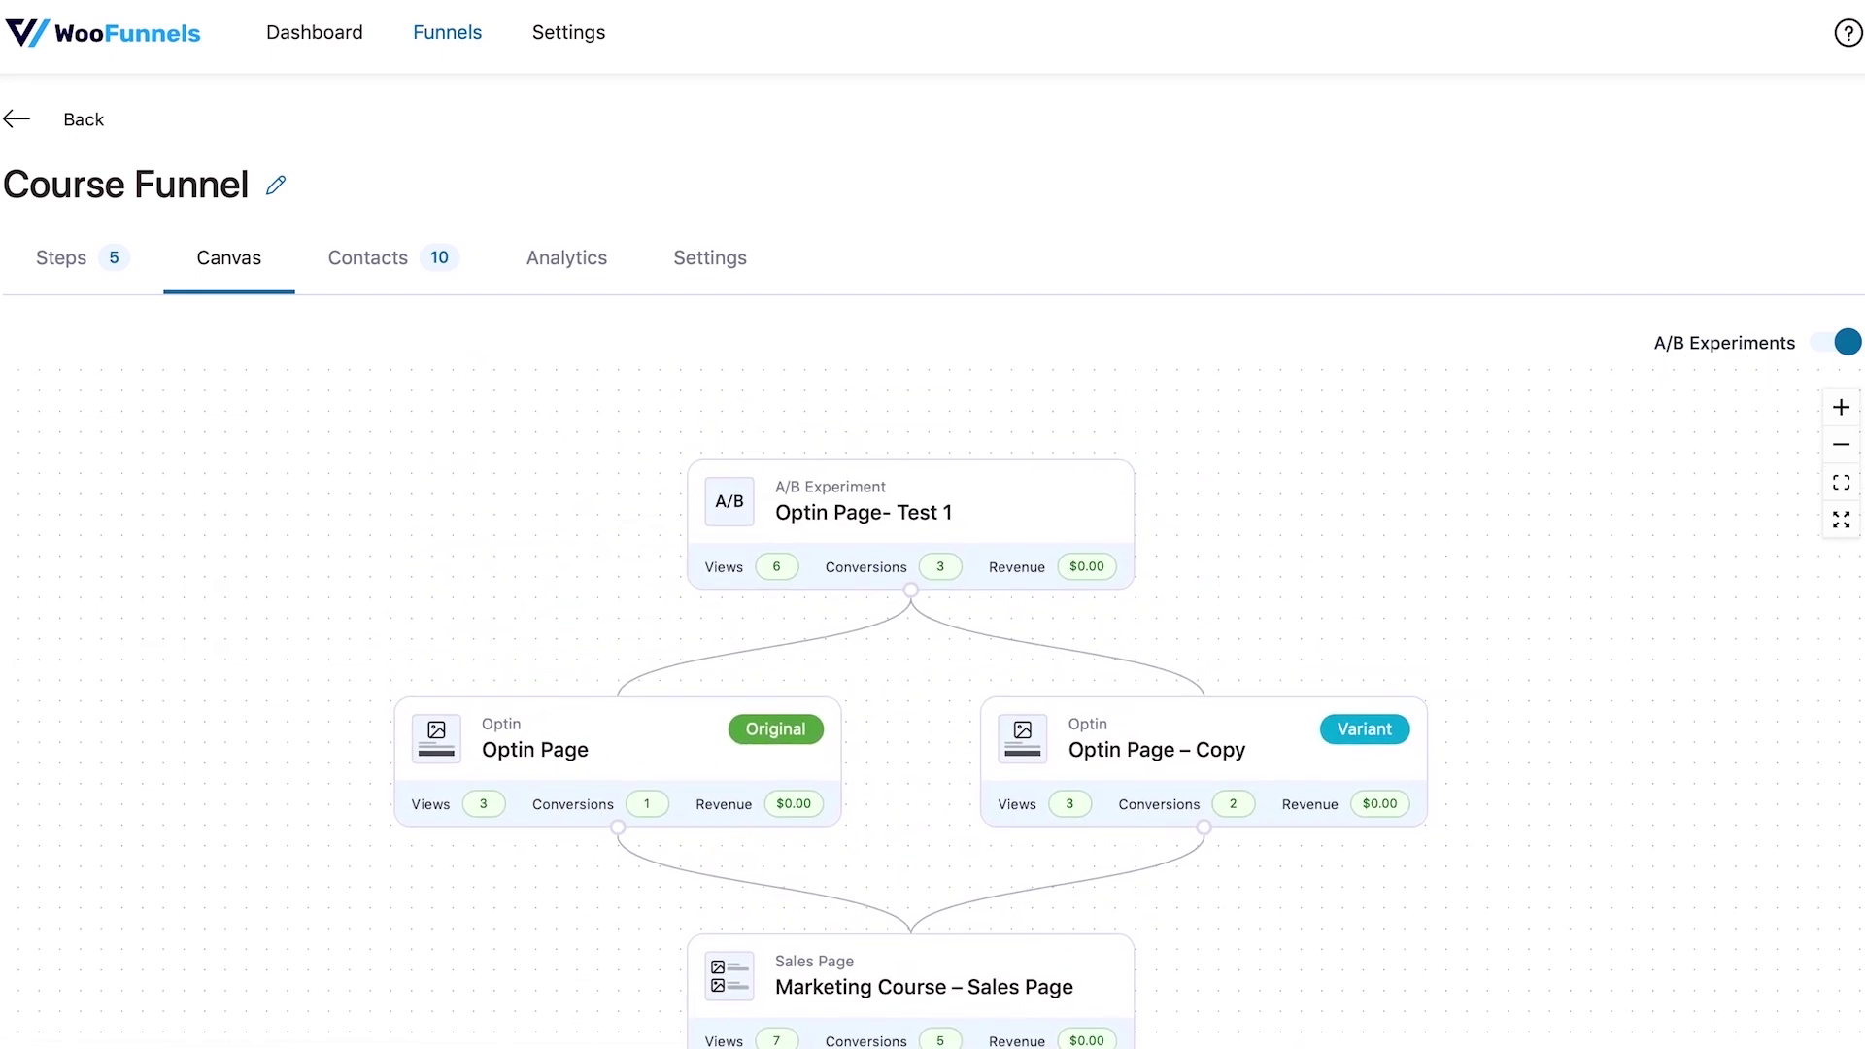
{"action": "scroll", "coordinate": [1511, 562], "scroll_direction": "down", "scroll_amount": 1}
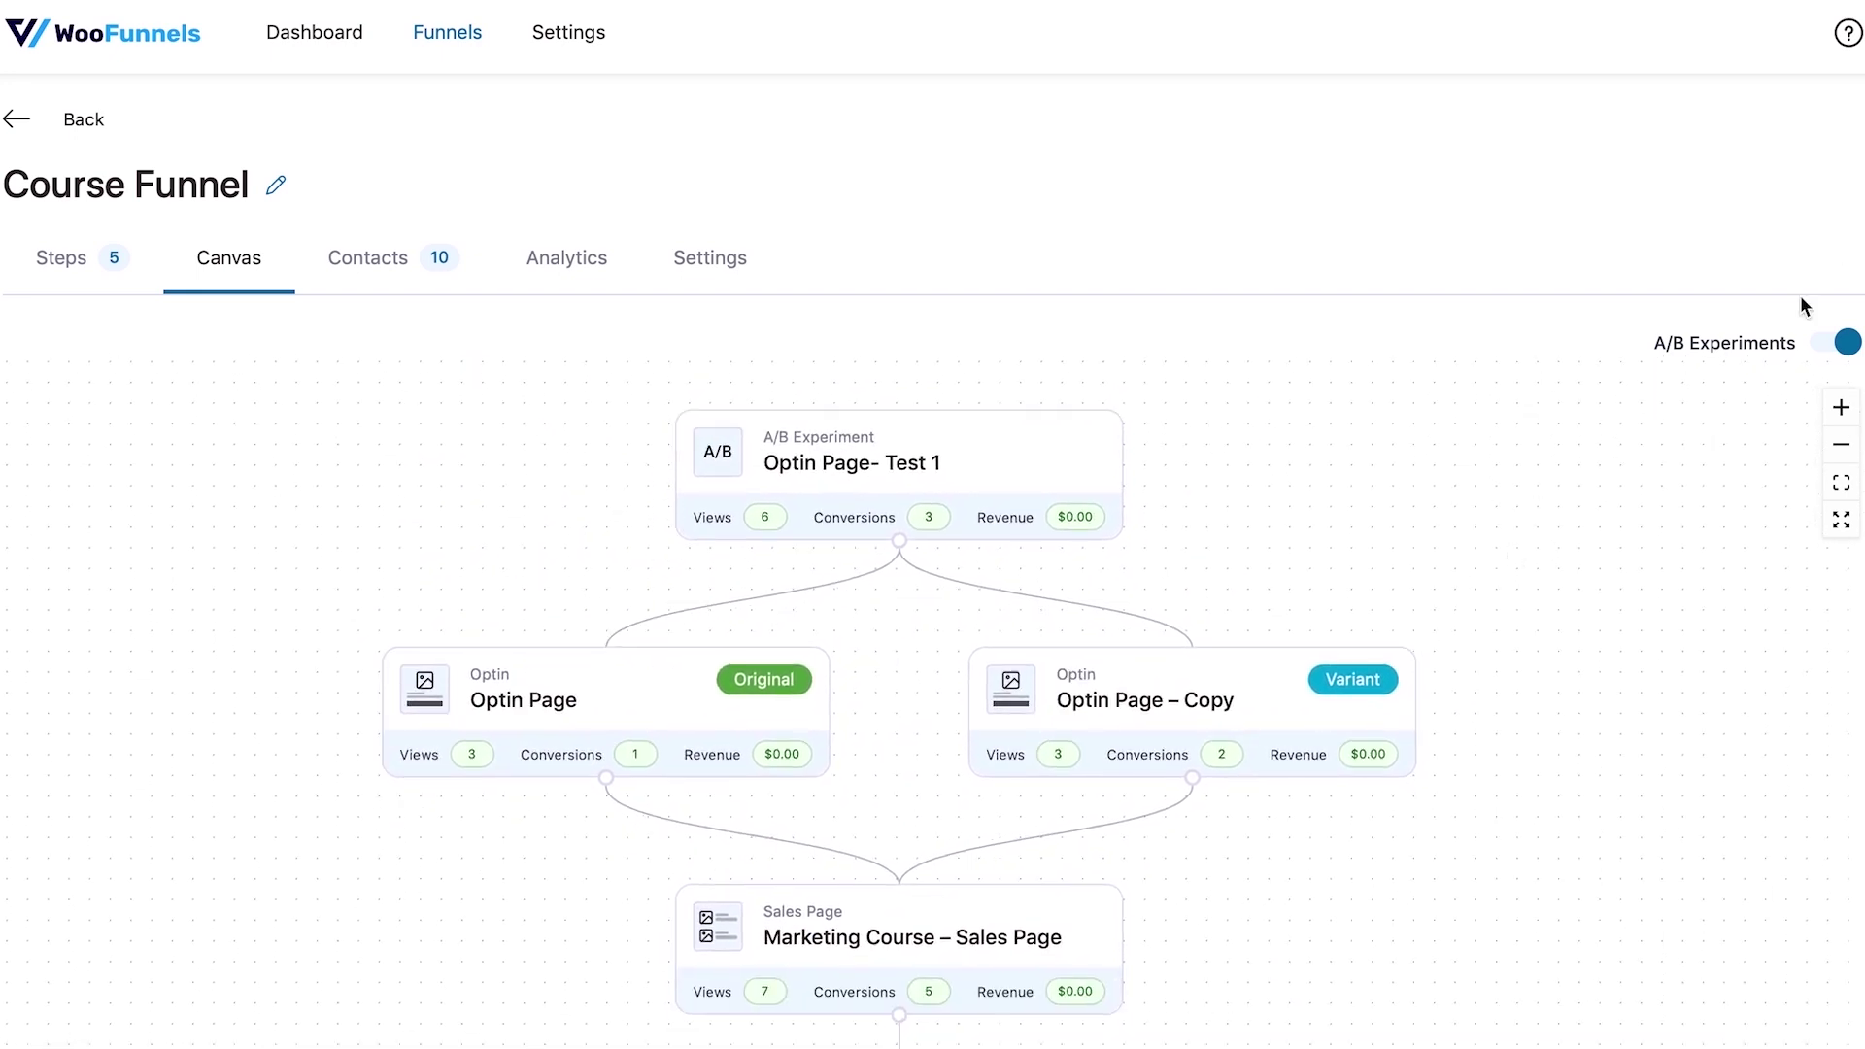
Hide A/B experiments and view the linear Course Funnel canvas full screen.
{"action": "left_click", "coordinate": [1839, 348]}
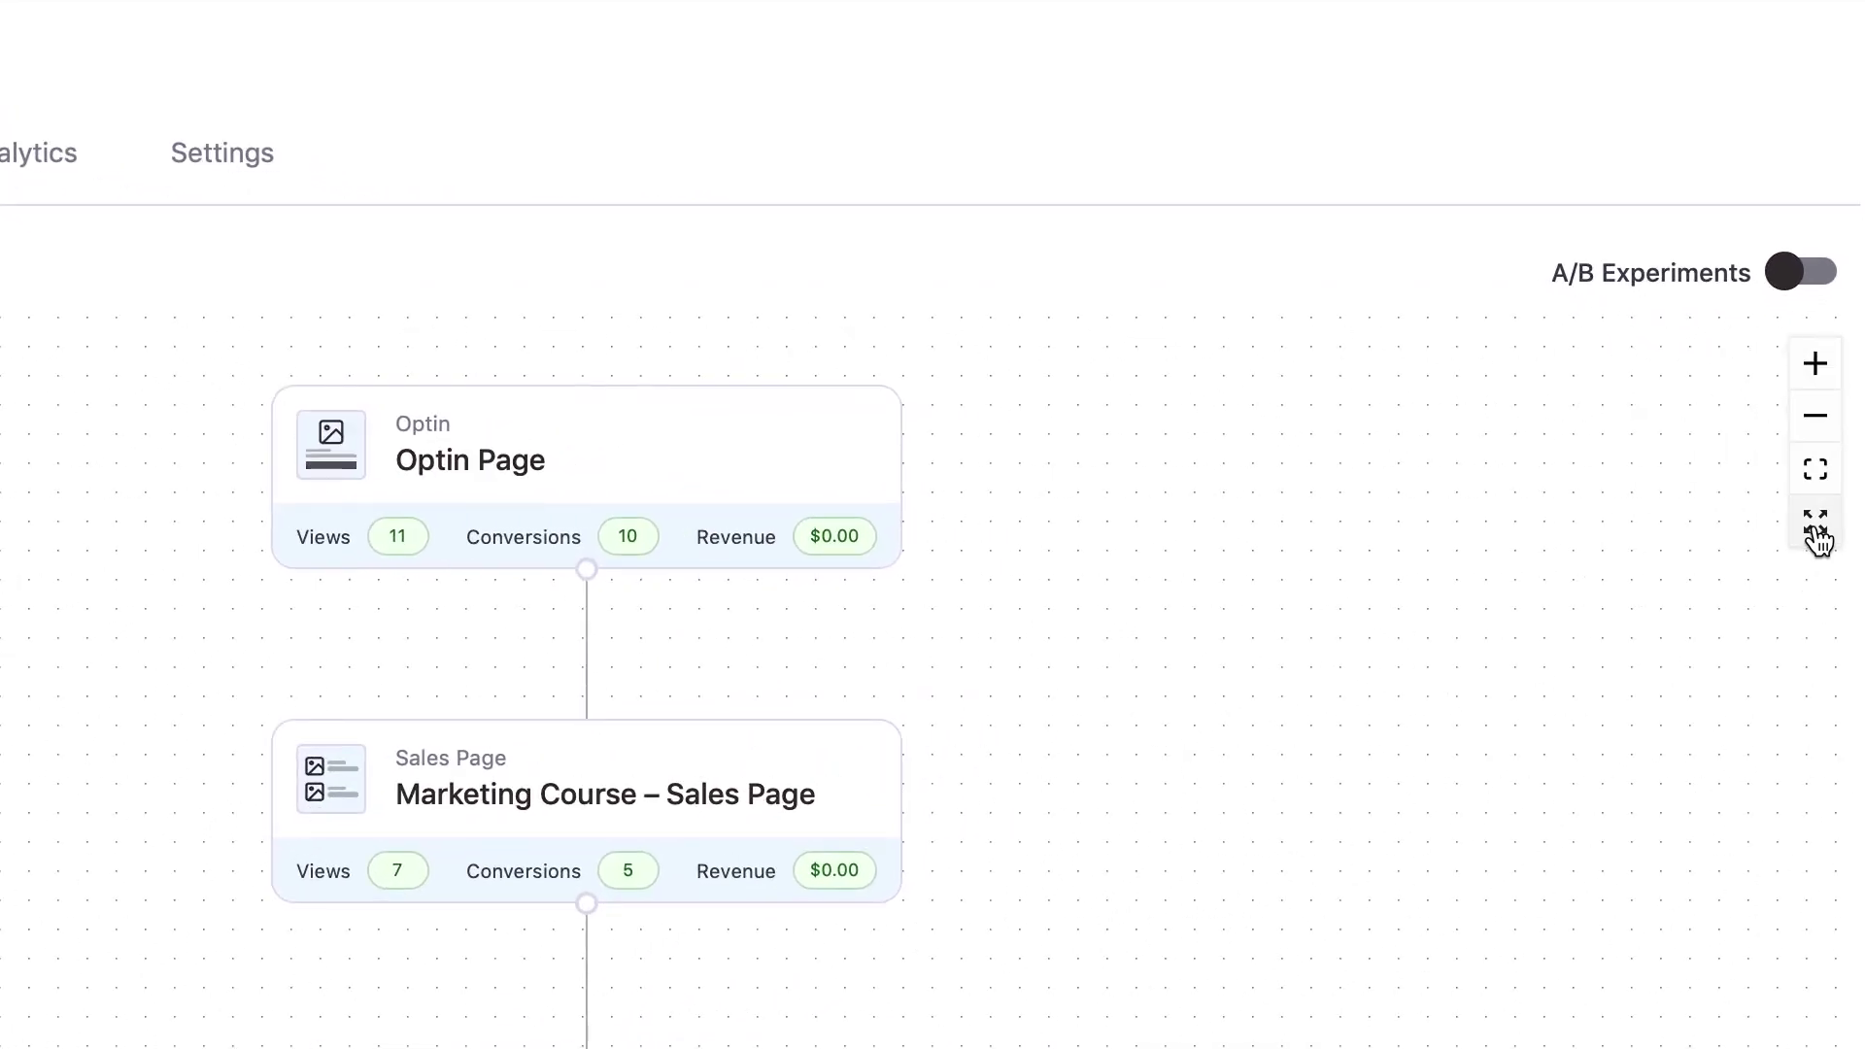
{"action": "left_click", "coordinate": [1808, 532]}
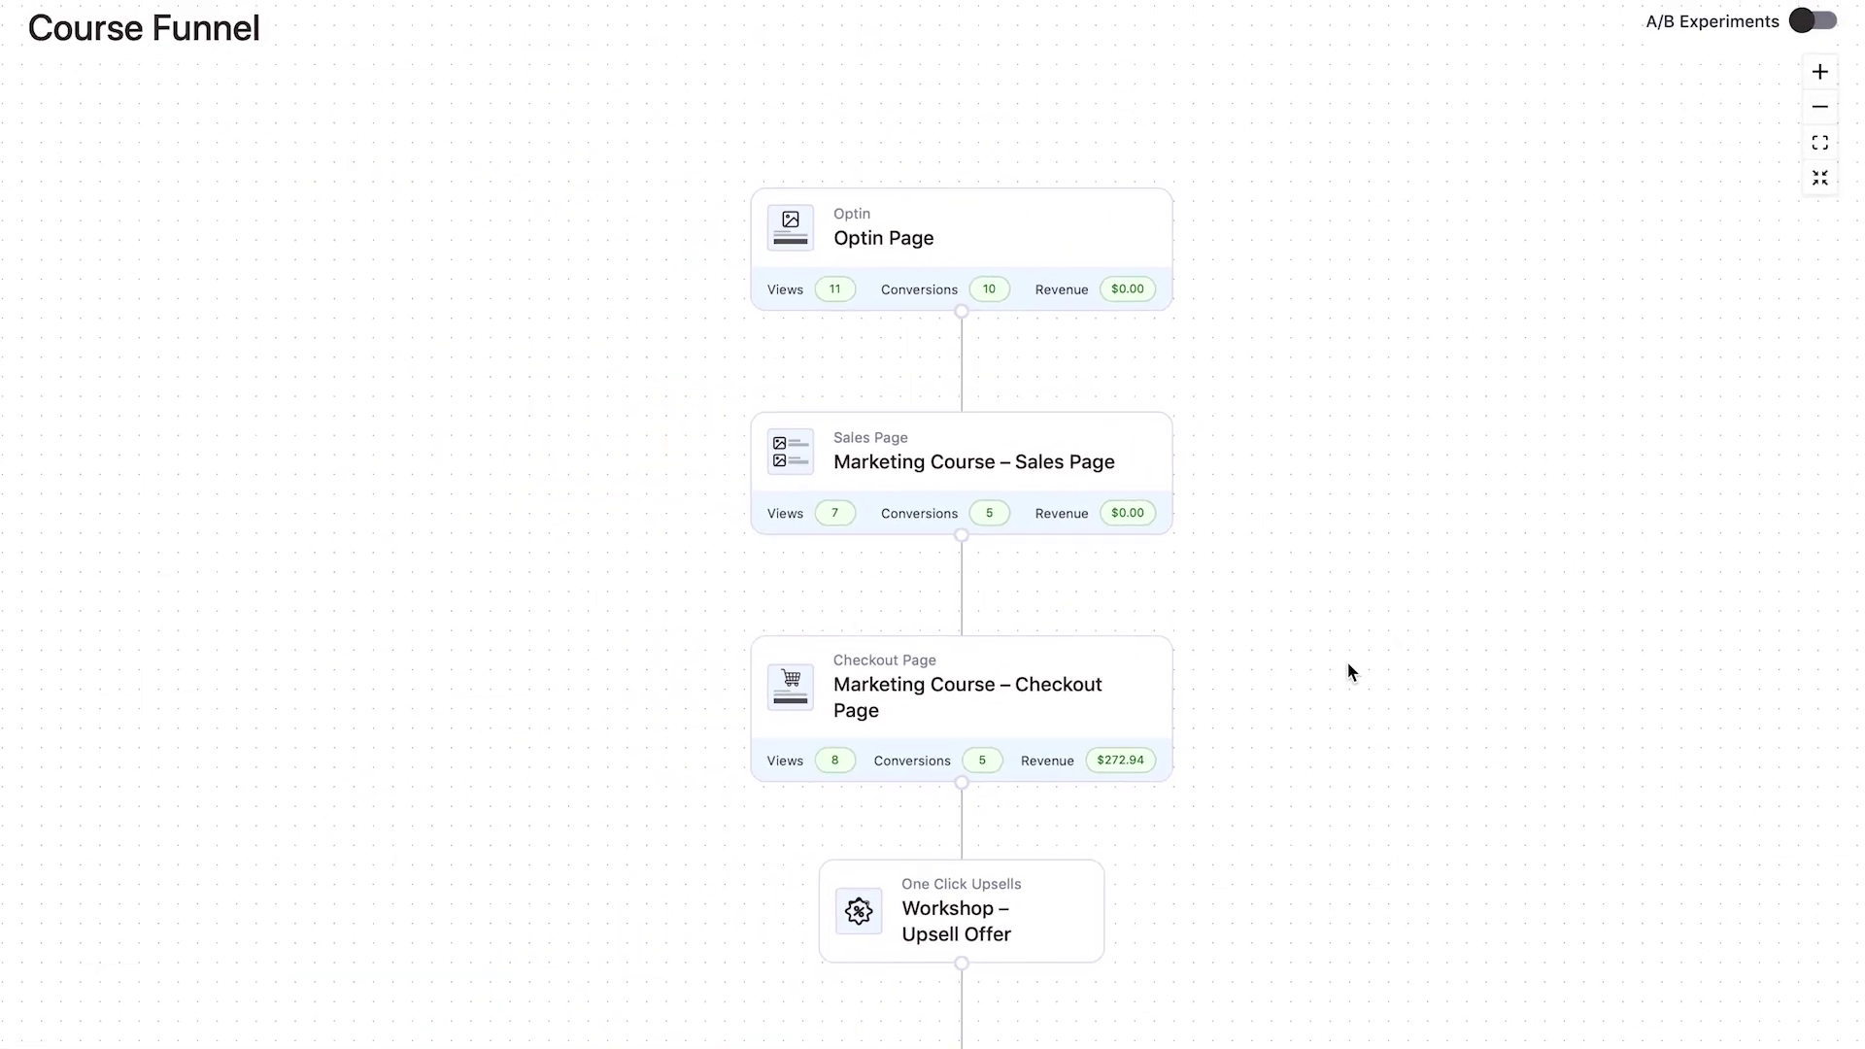
{"action": "scroll", "coordinate": [1346, 670], "scroll_direction": "down", "scroll_amount": 3}
{"action": "scroll", "coordinate": [1346, 670], "scroll_direction": "up", "scroll_amount": 2}
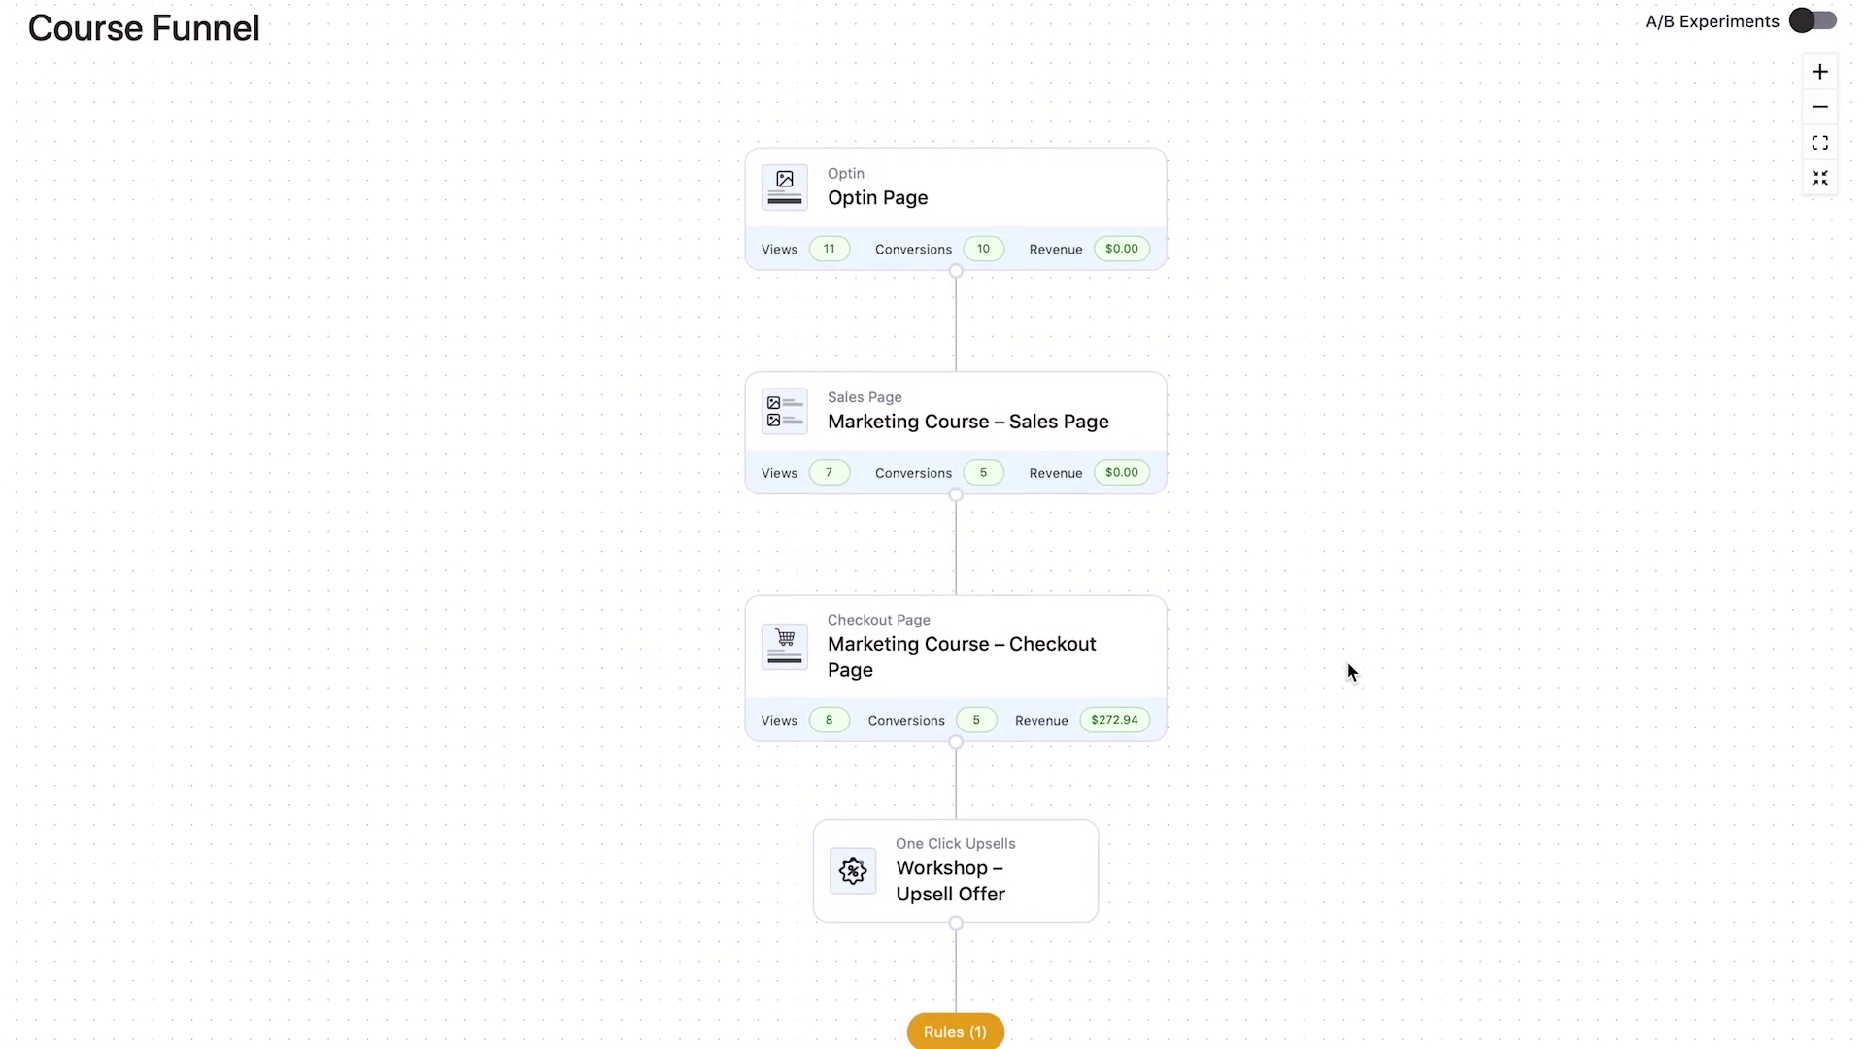
{"action": "scroll", "coordinate": [1348, 664], "scroll_direction": "up", "scroll_amount": 2}
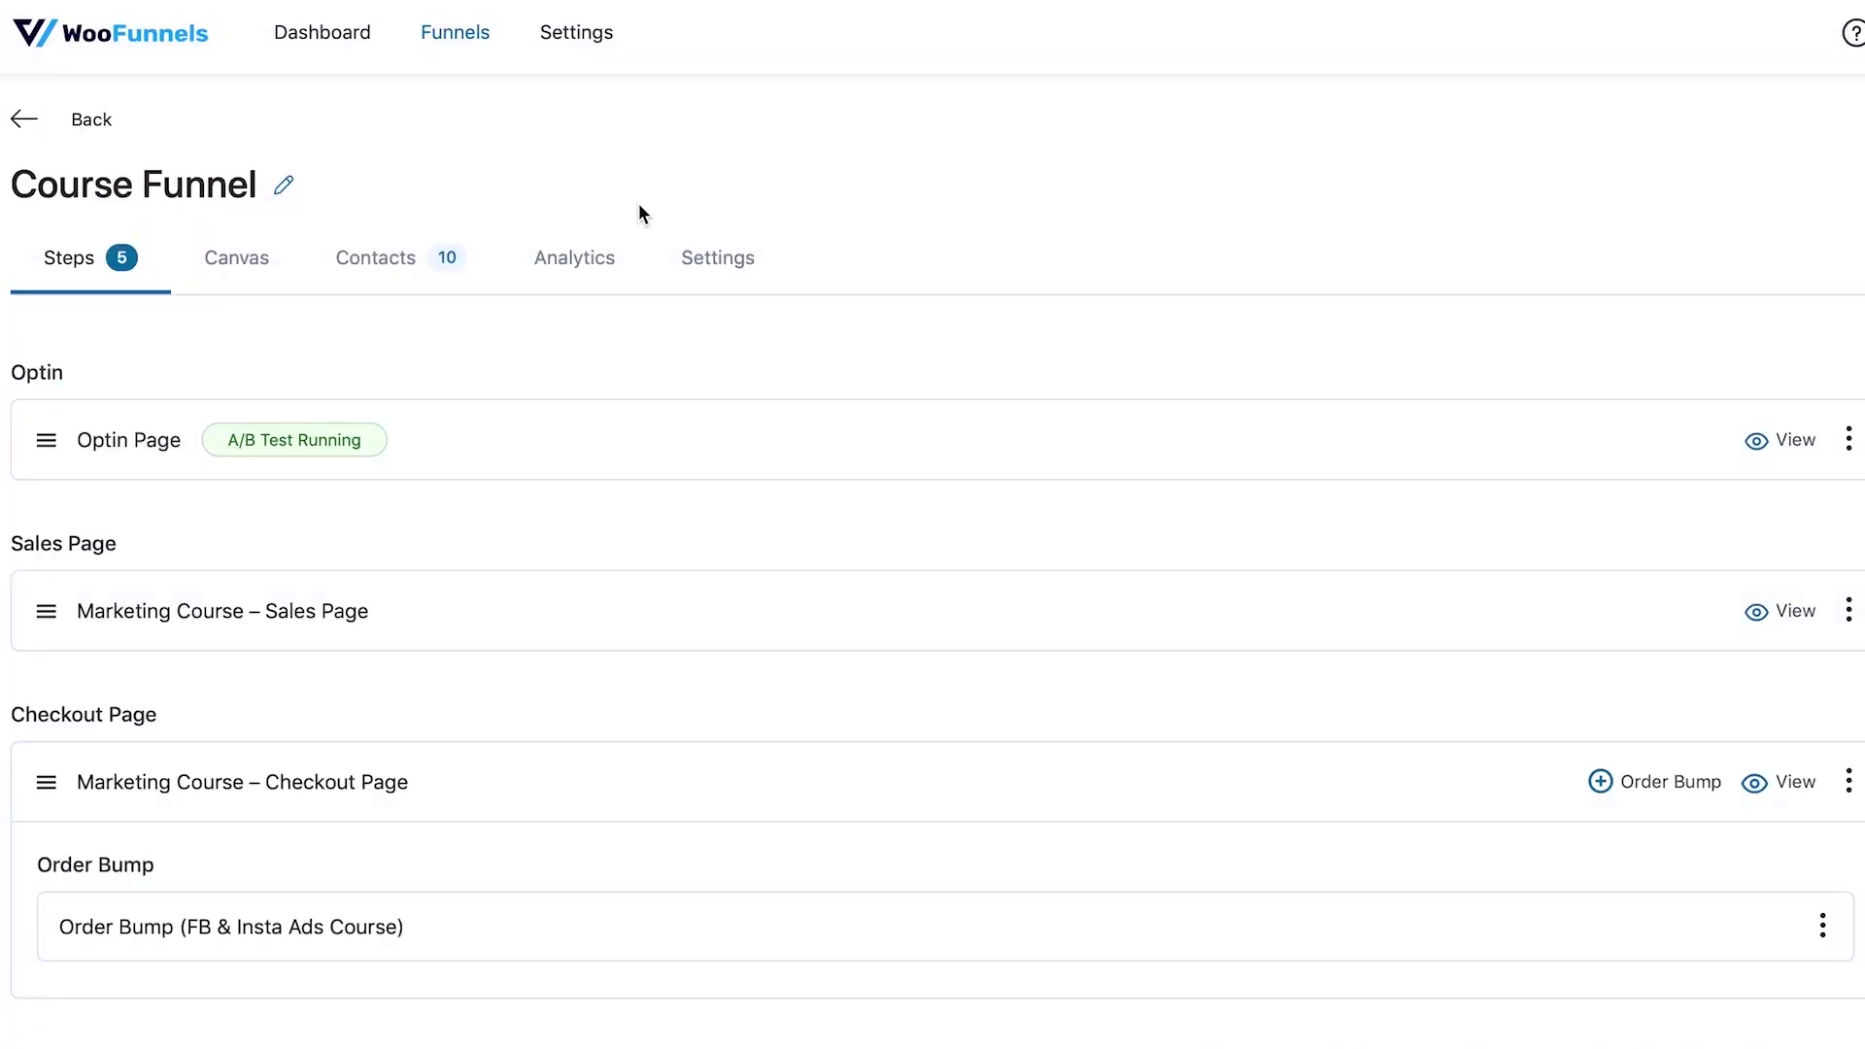
Create a draft A/B test for the Marketing Course – Sales Page step.
{"action": "scroll", "coordinate": [785, 530], "scroll_direction": "down", "scroll_amount": 2}
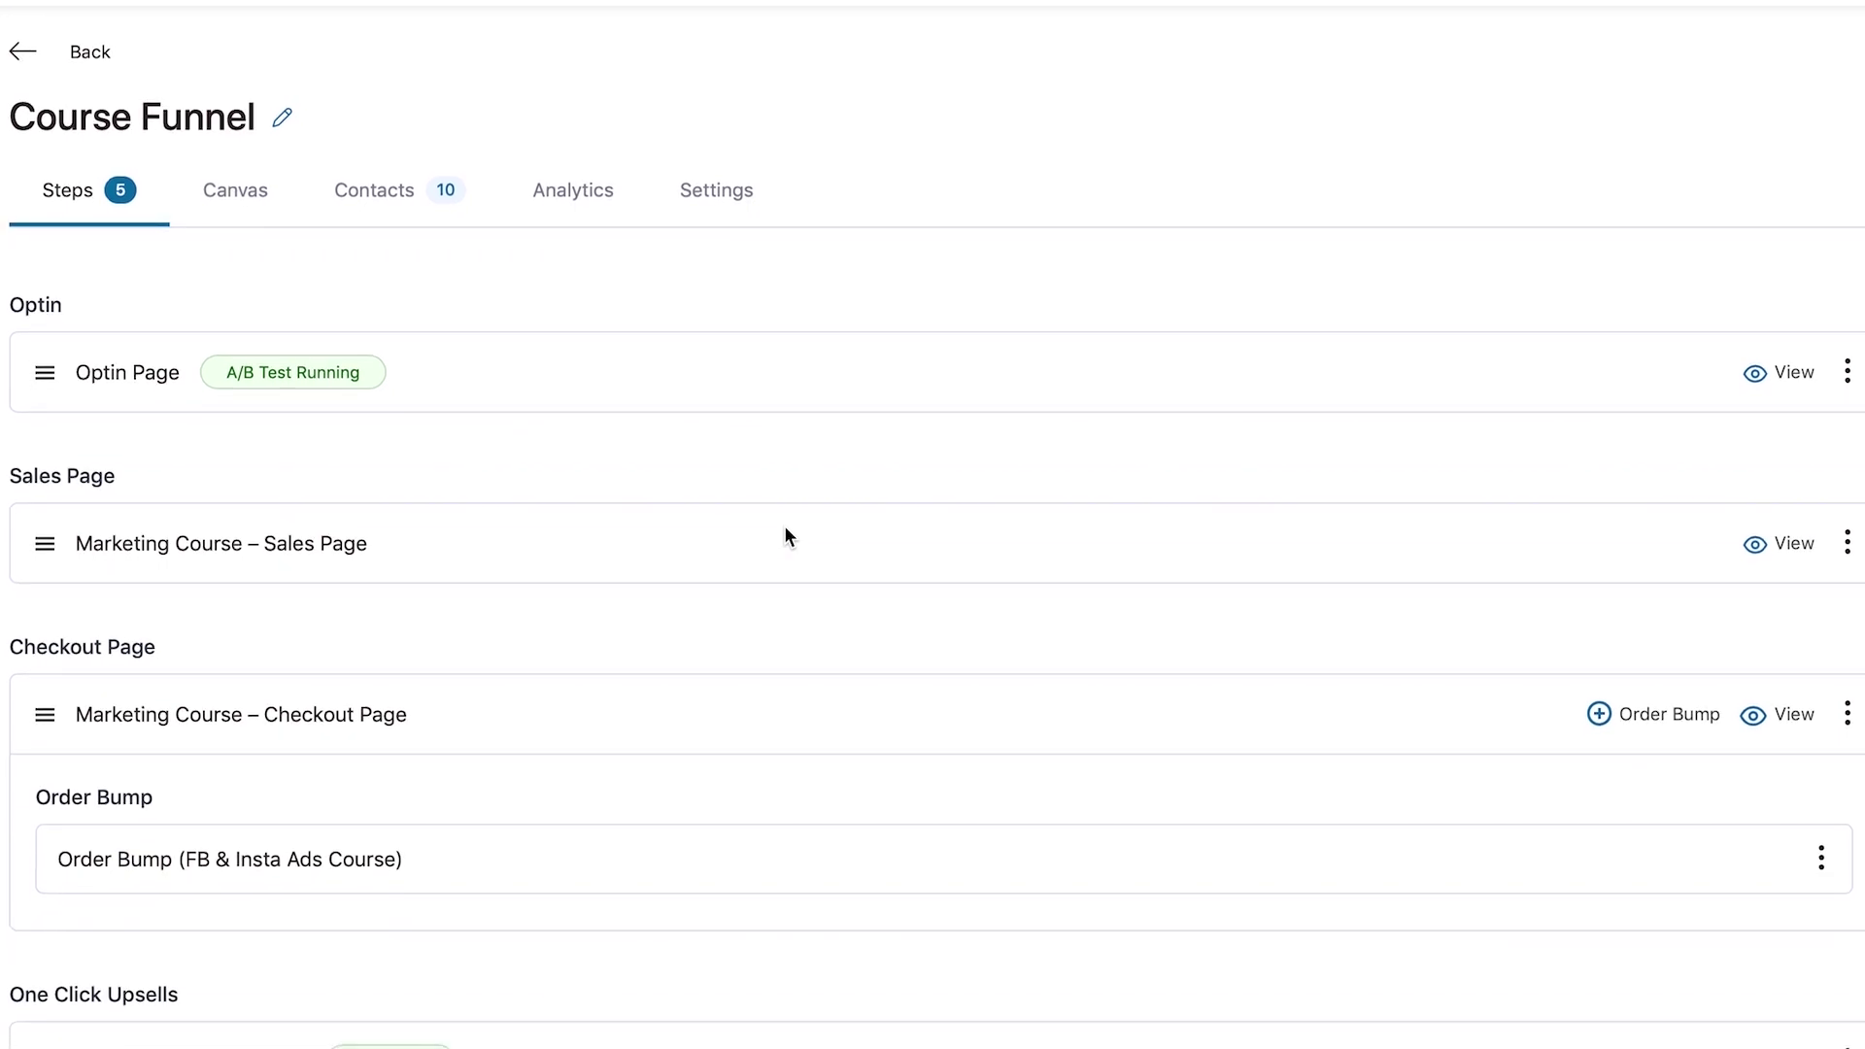
{"action": "scroll", "coordinate": [786, 532], "scroll_direction": "down", "scroll_amount": 1}
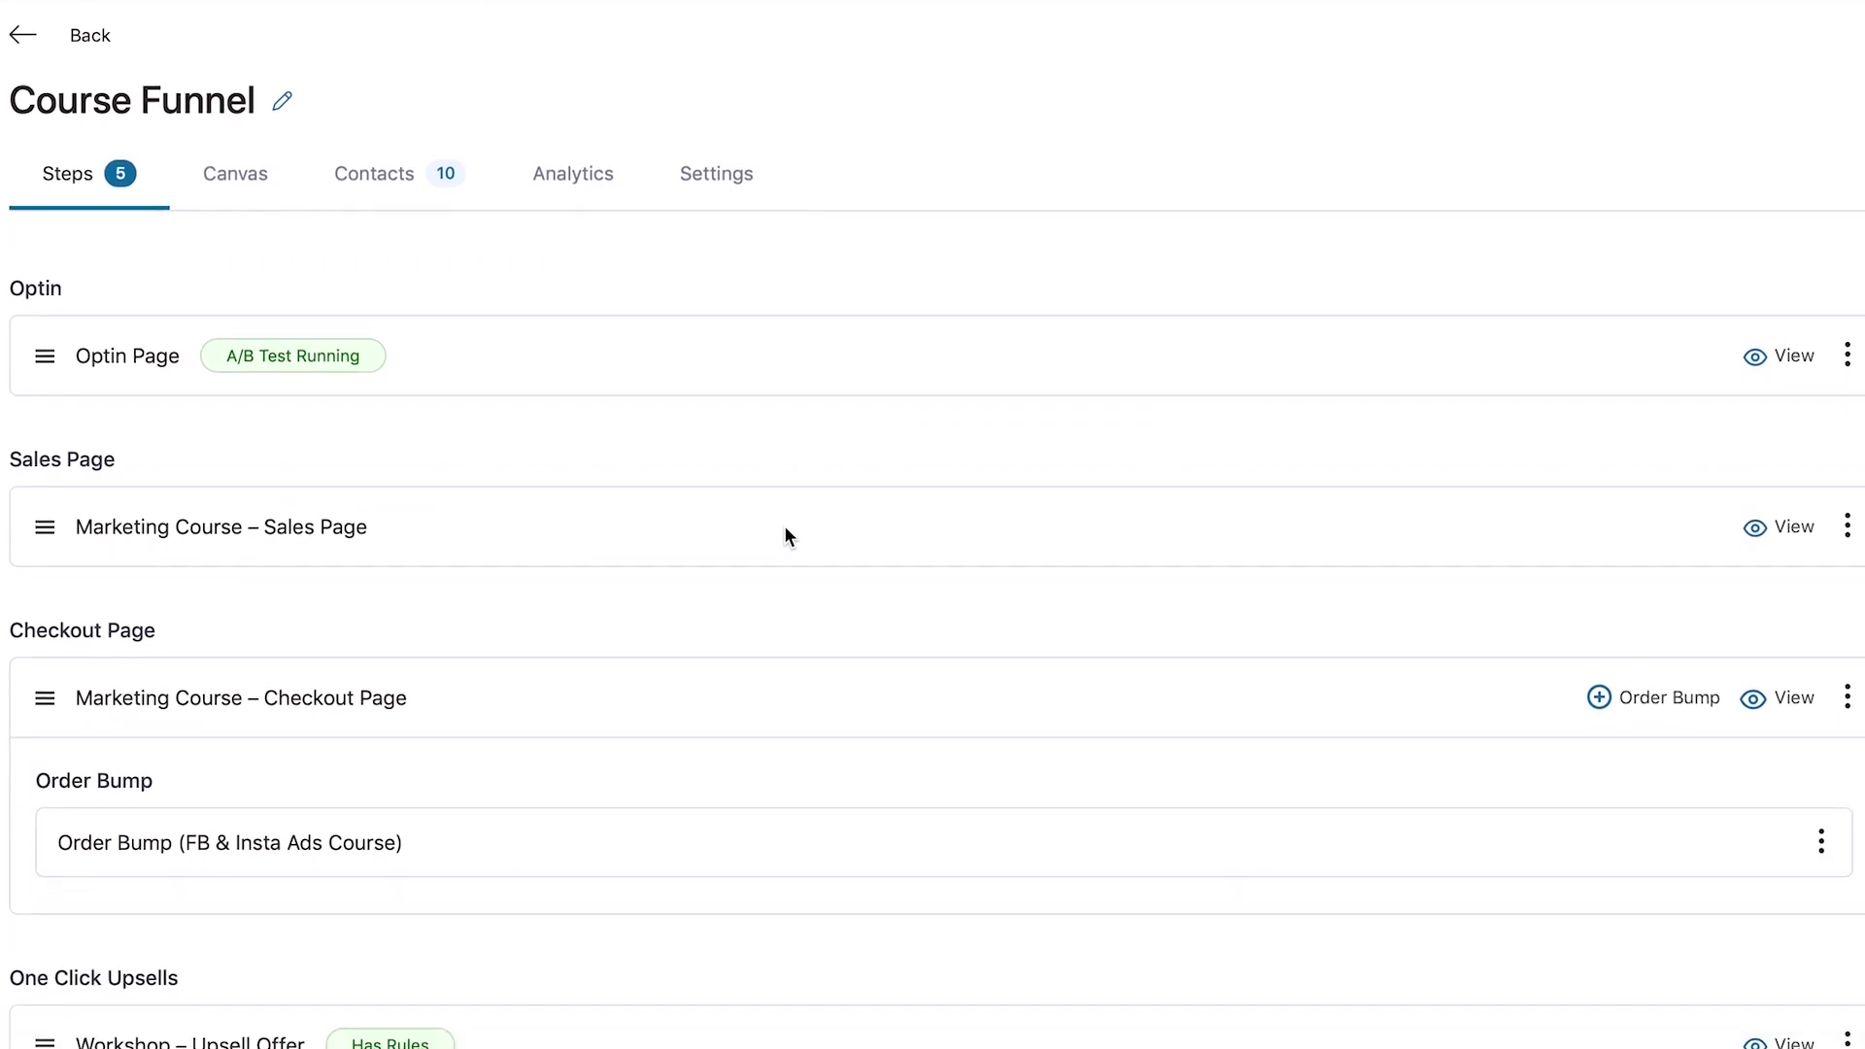
{"action": "scroll", "coordinate": [784, 528], "scroll_direction": "down", "scroll_amount": 2}
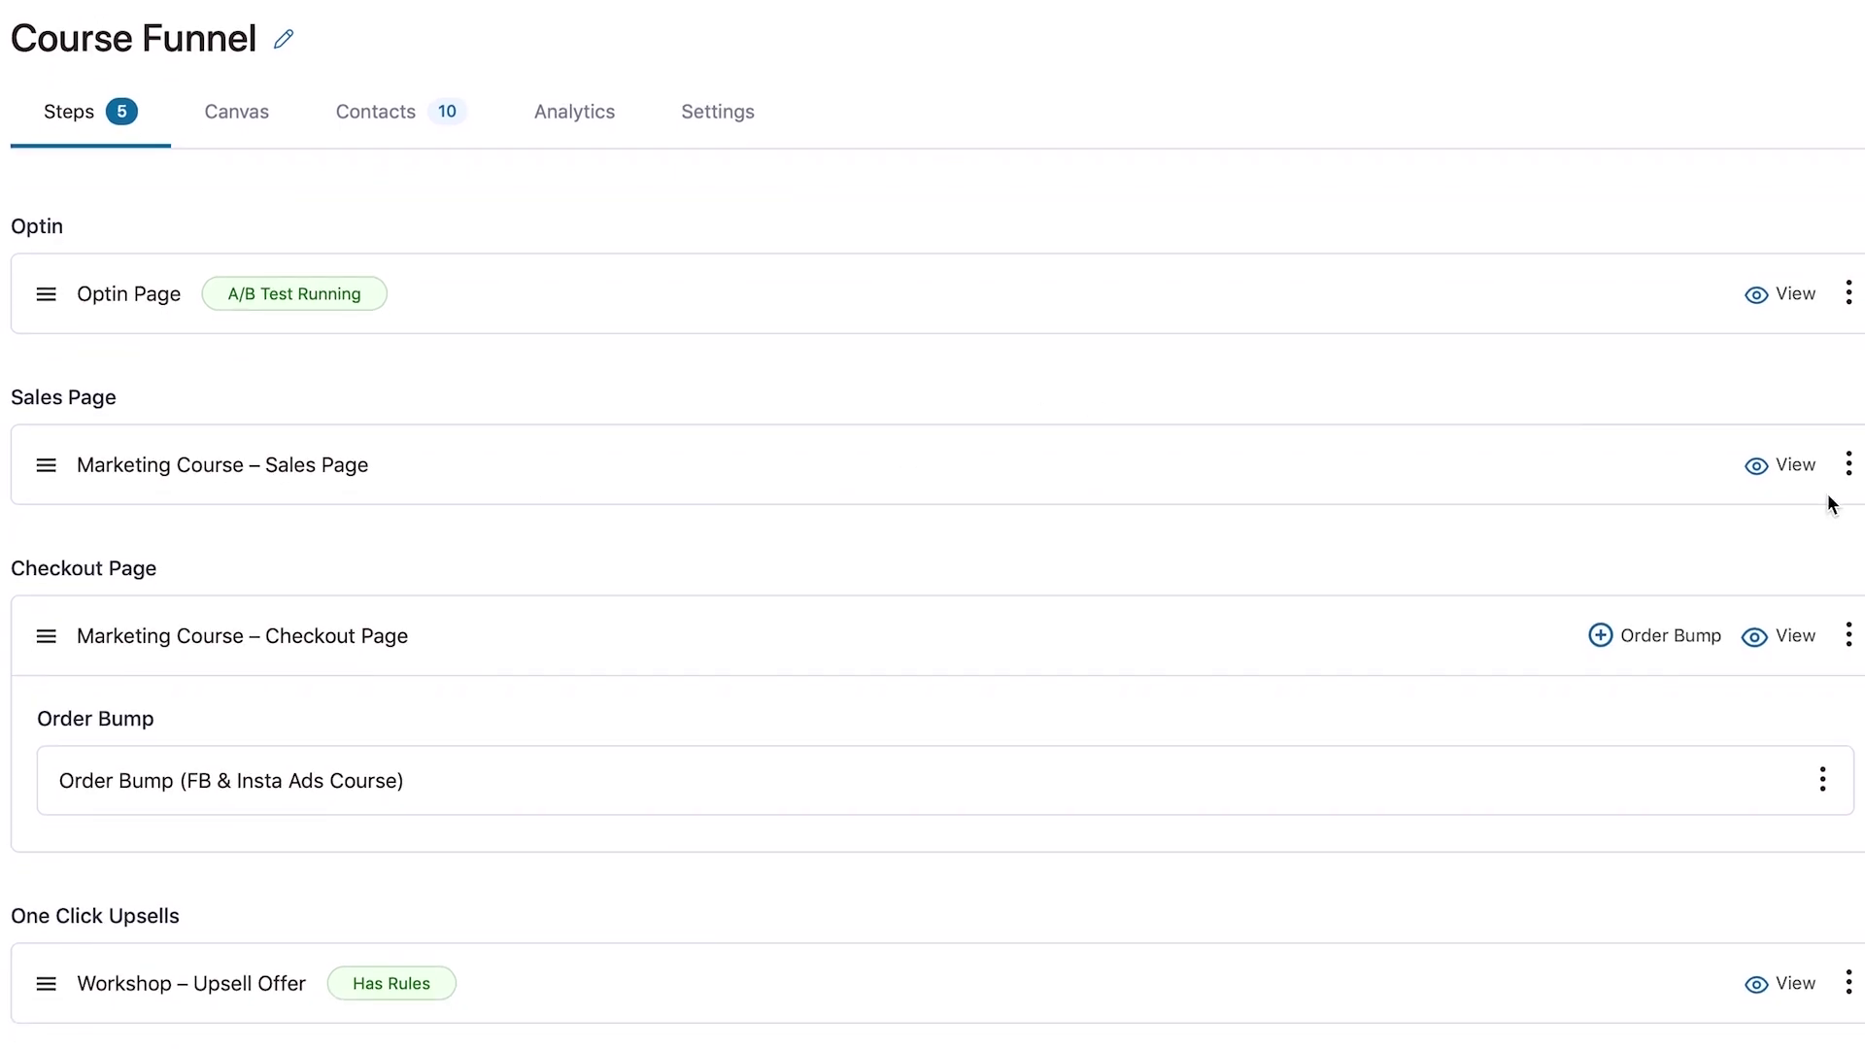
{"action": "left_click", "coordinate": [1848, 464]}
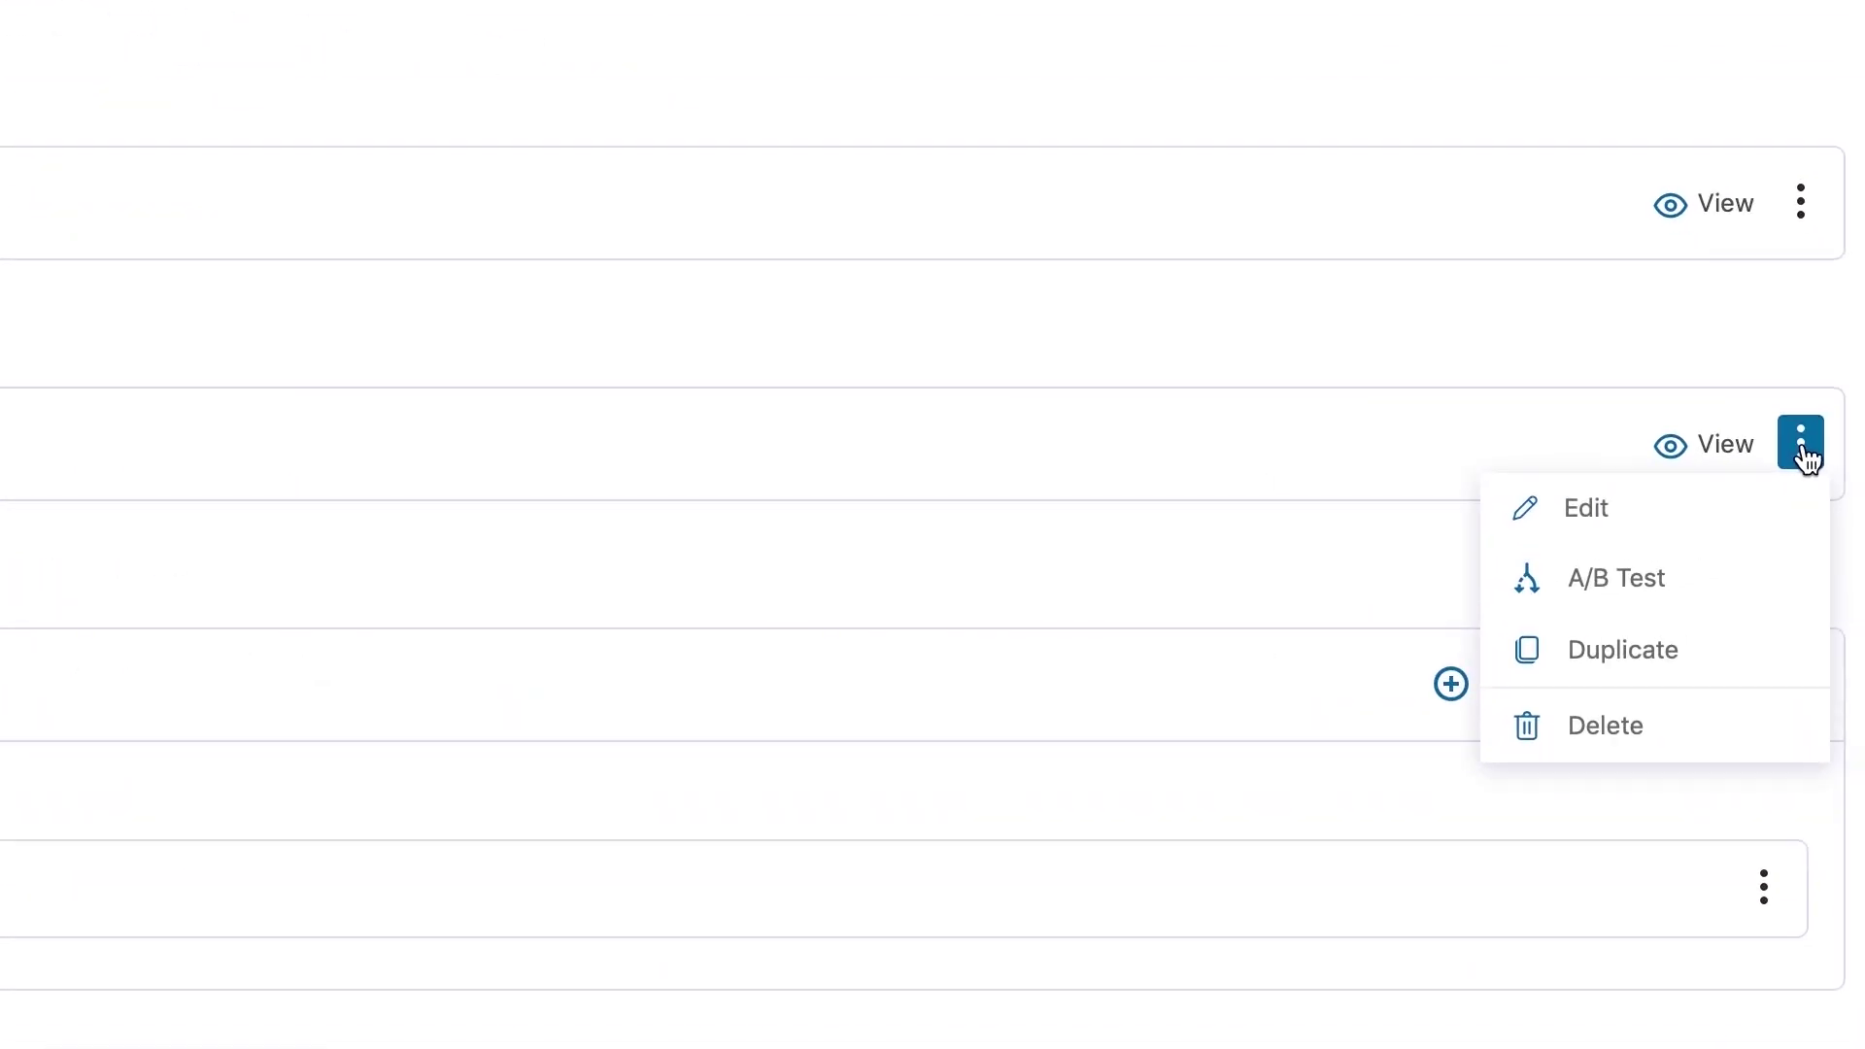
{"action": "left_click", "coordinate": [1574, 608]}
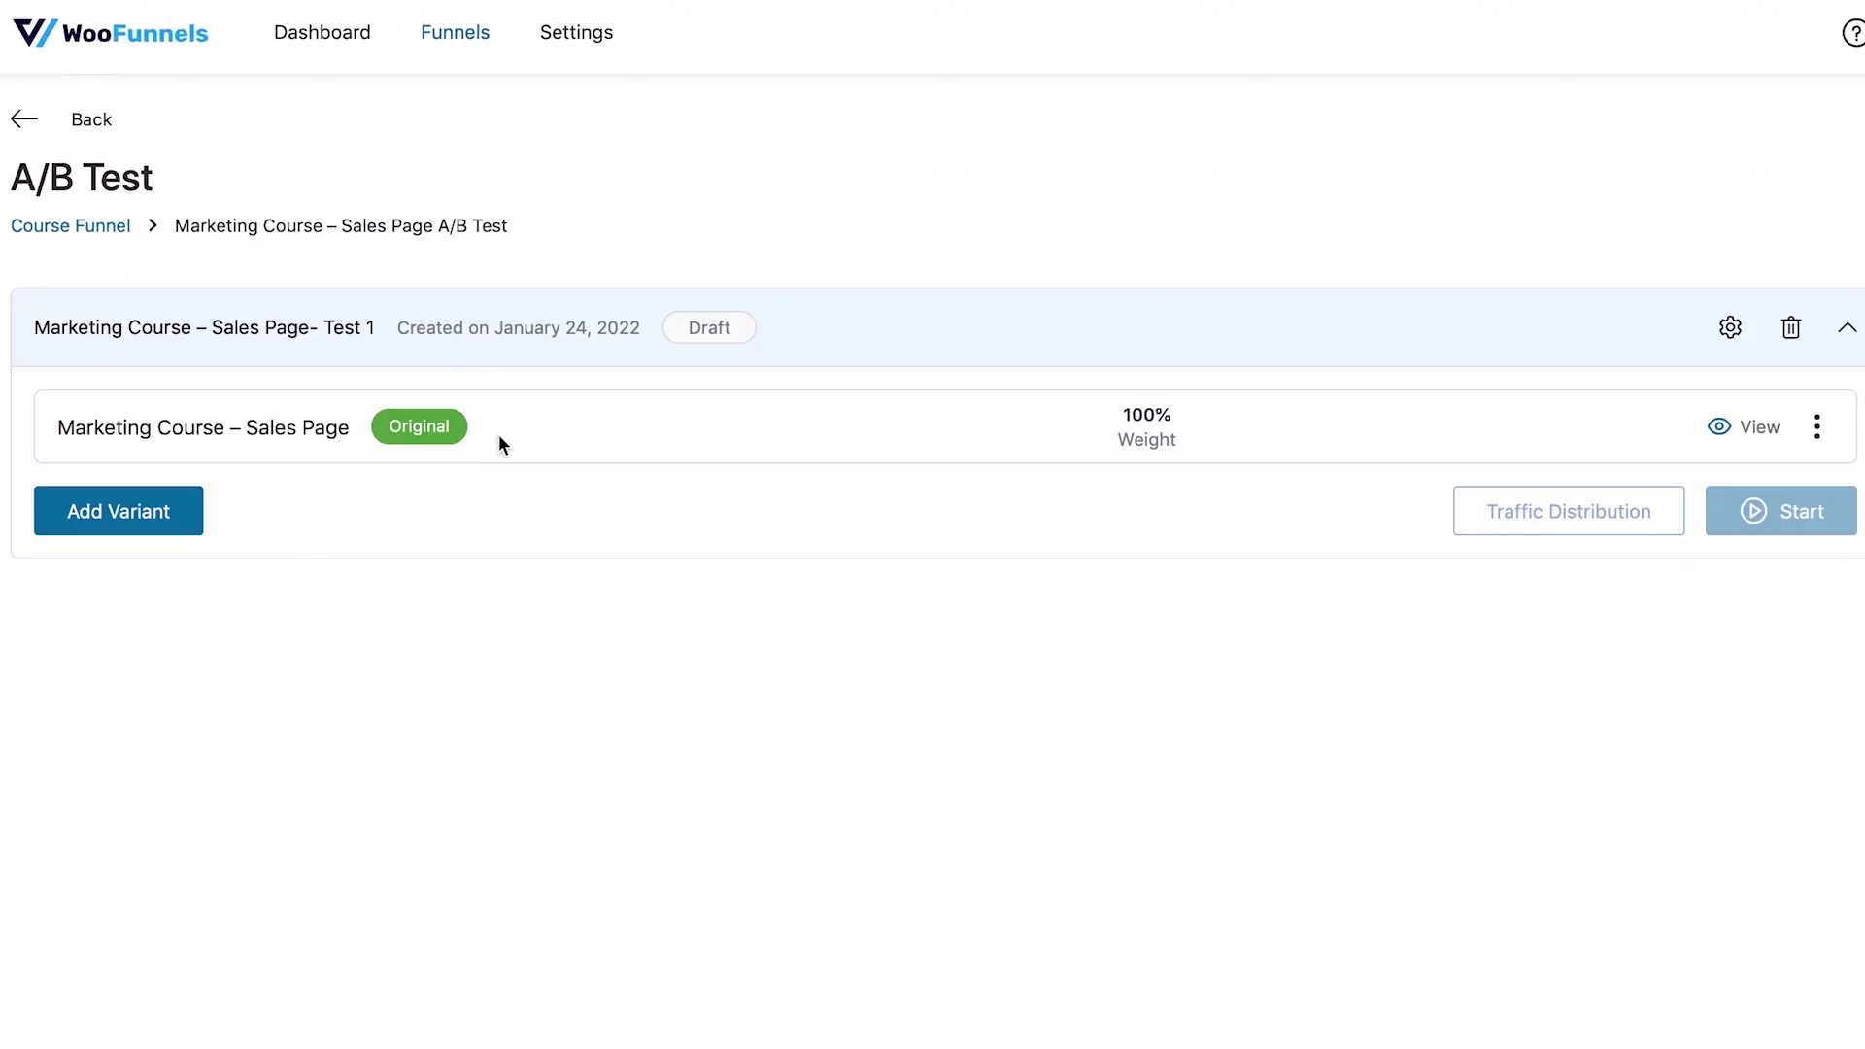
Add a Copy variant duplicated from the original sales page to the test.
{"action": "left_click", "coordinate": [123, 529]}
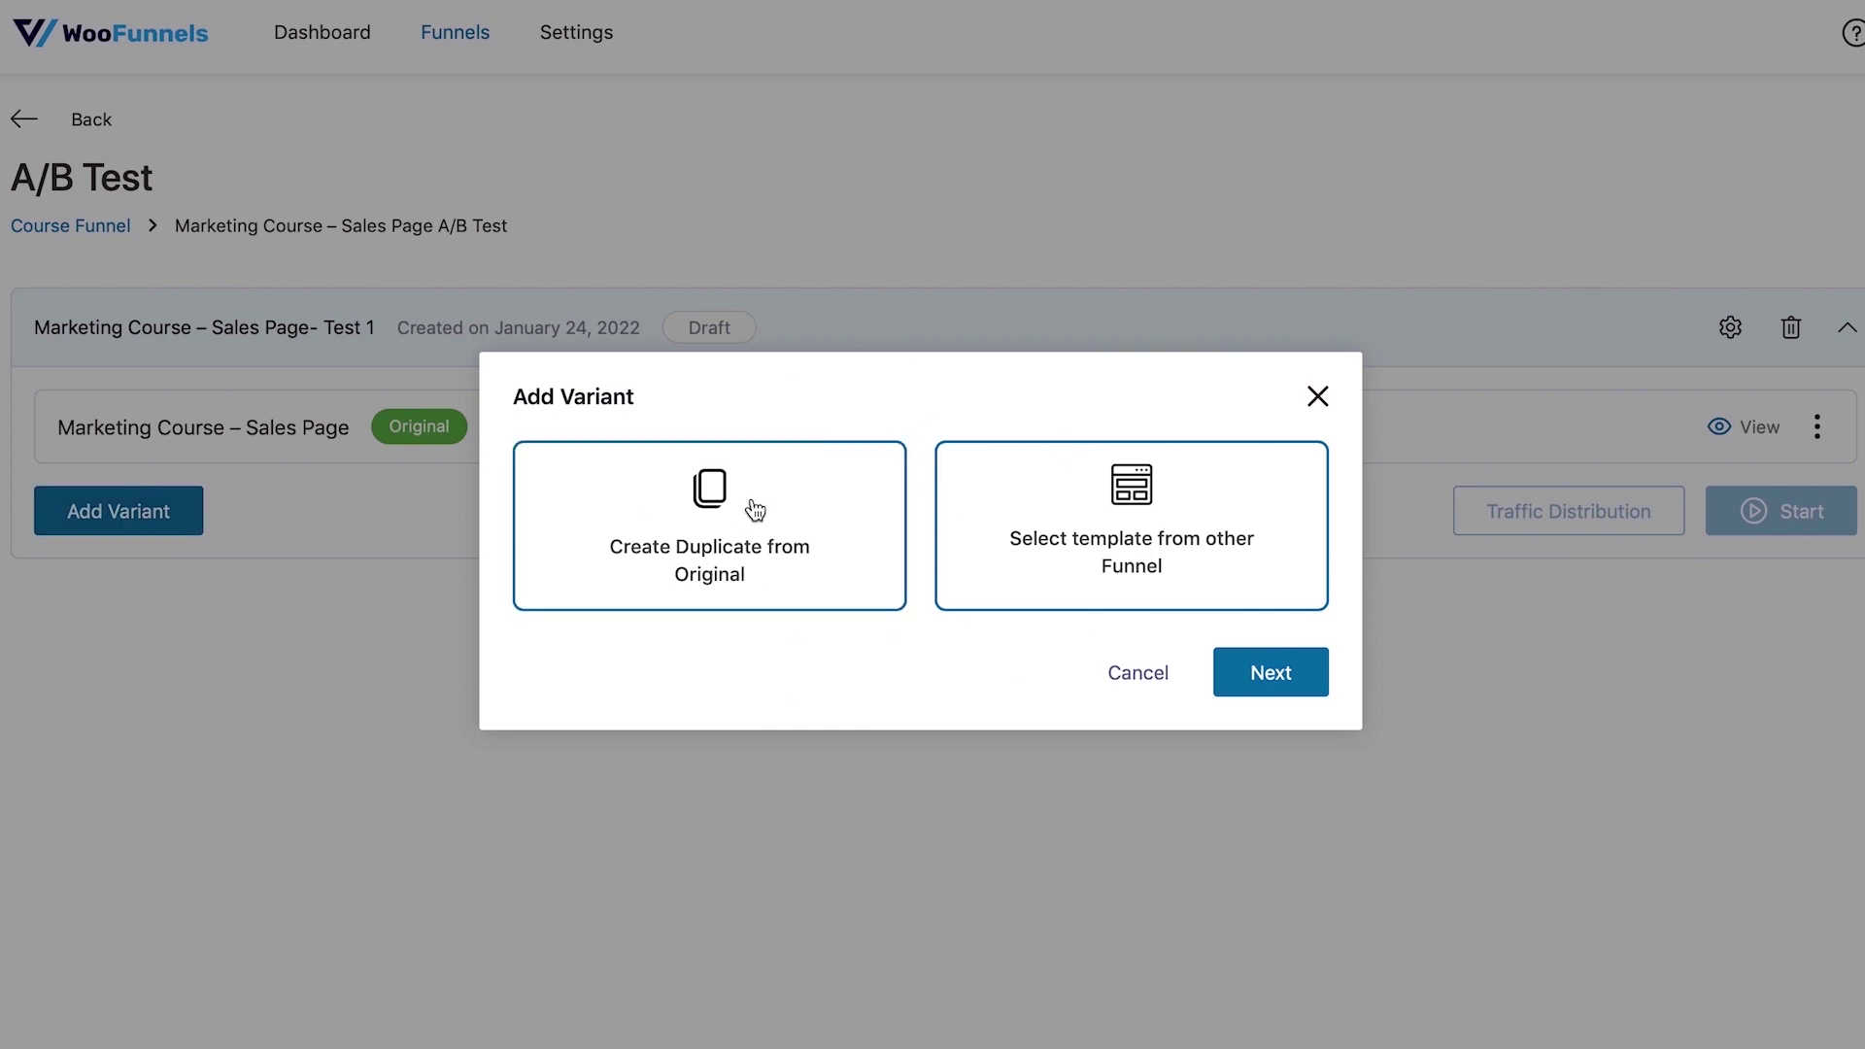
{"action": "left_click", "coordinate": [792, 539]}
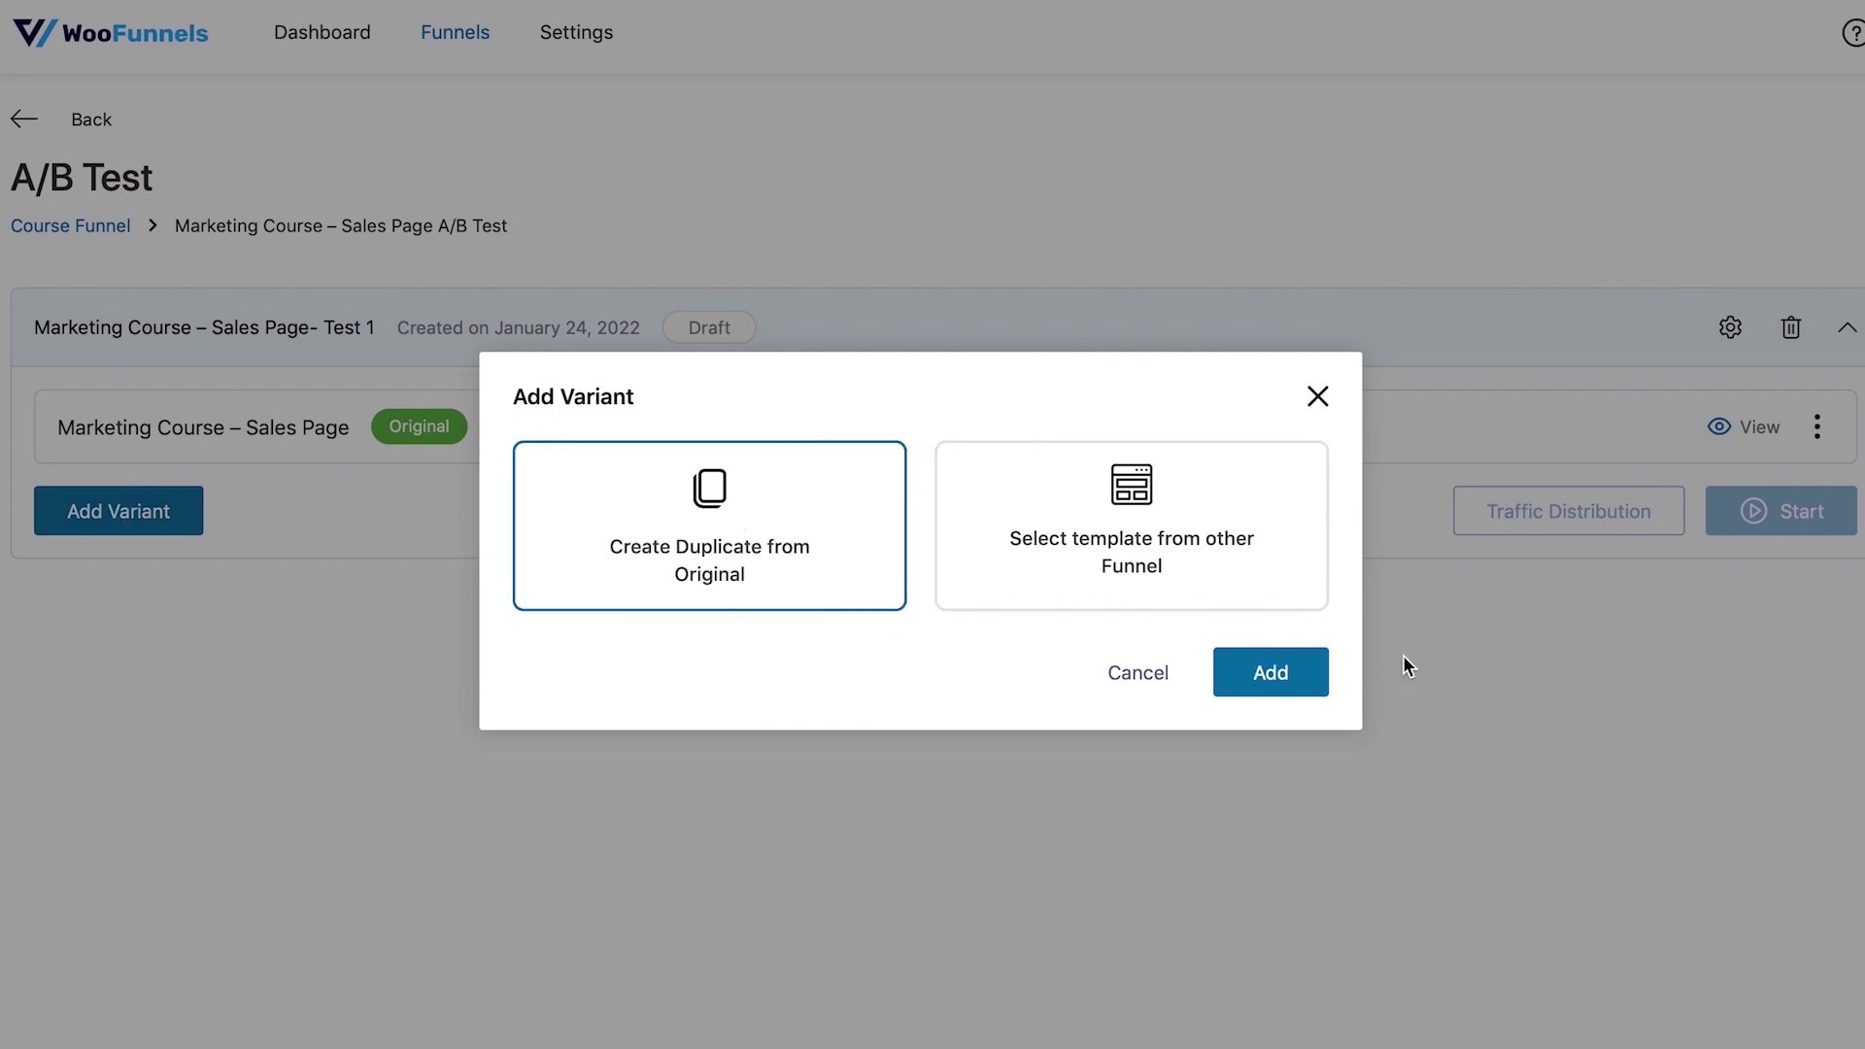
{"action": "left_click", "coordinate": [1296, 689]}
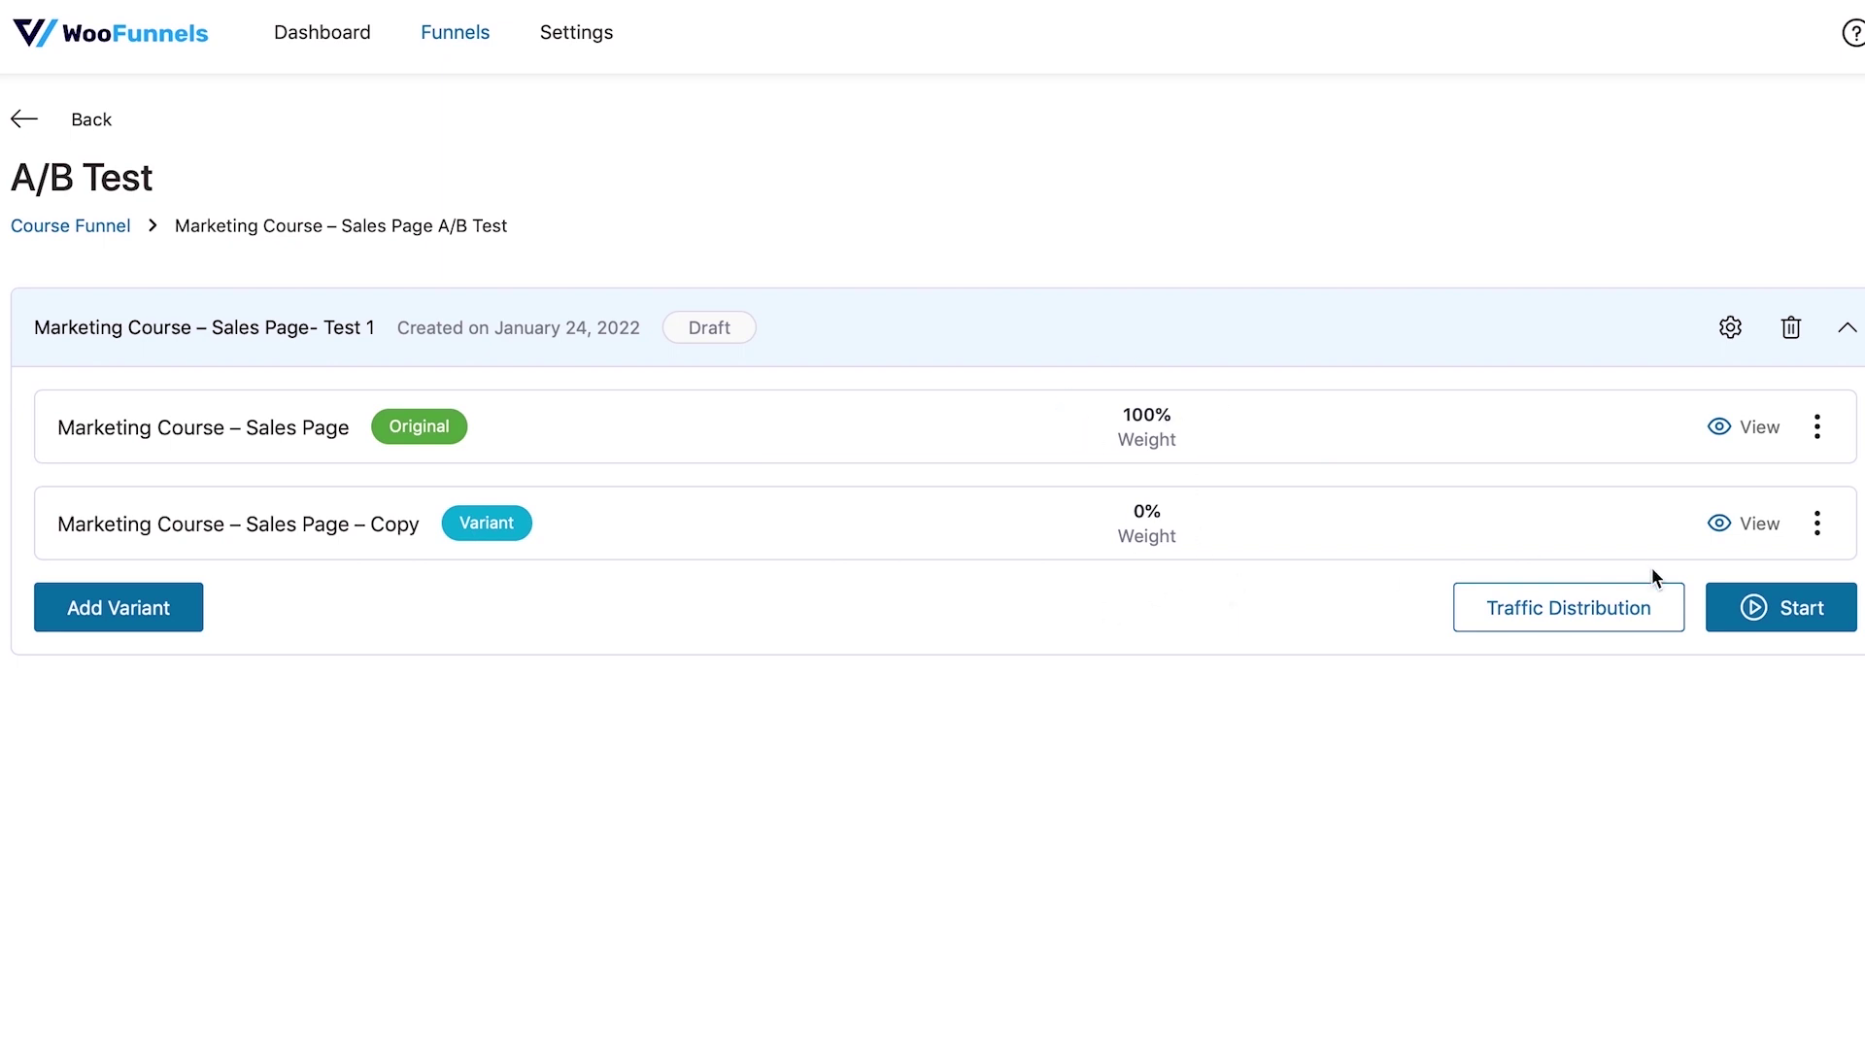
Set the sales page test's traffic distribution to an even 50/50 between original and Copy.
{"action": "left_click", "coordinate": [1594, 608]}
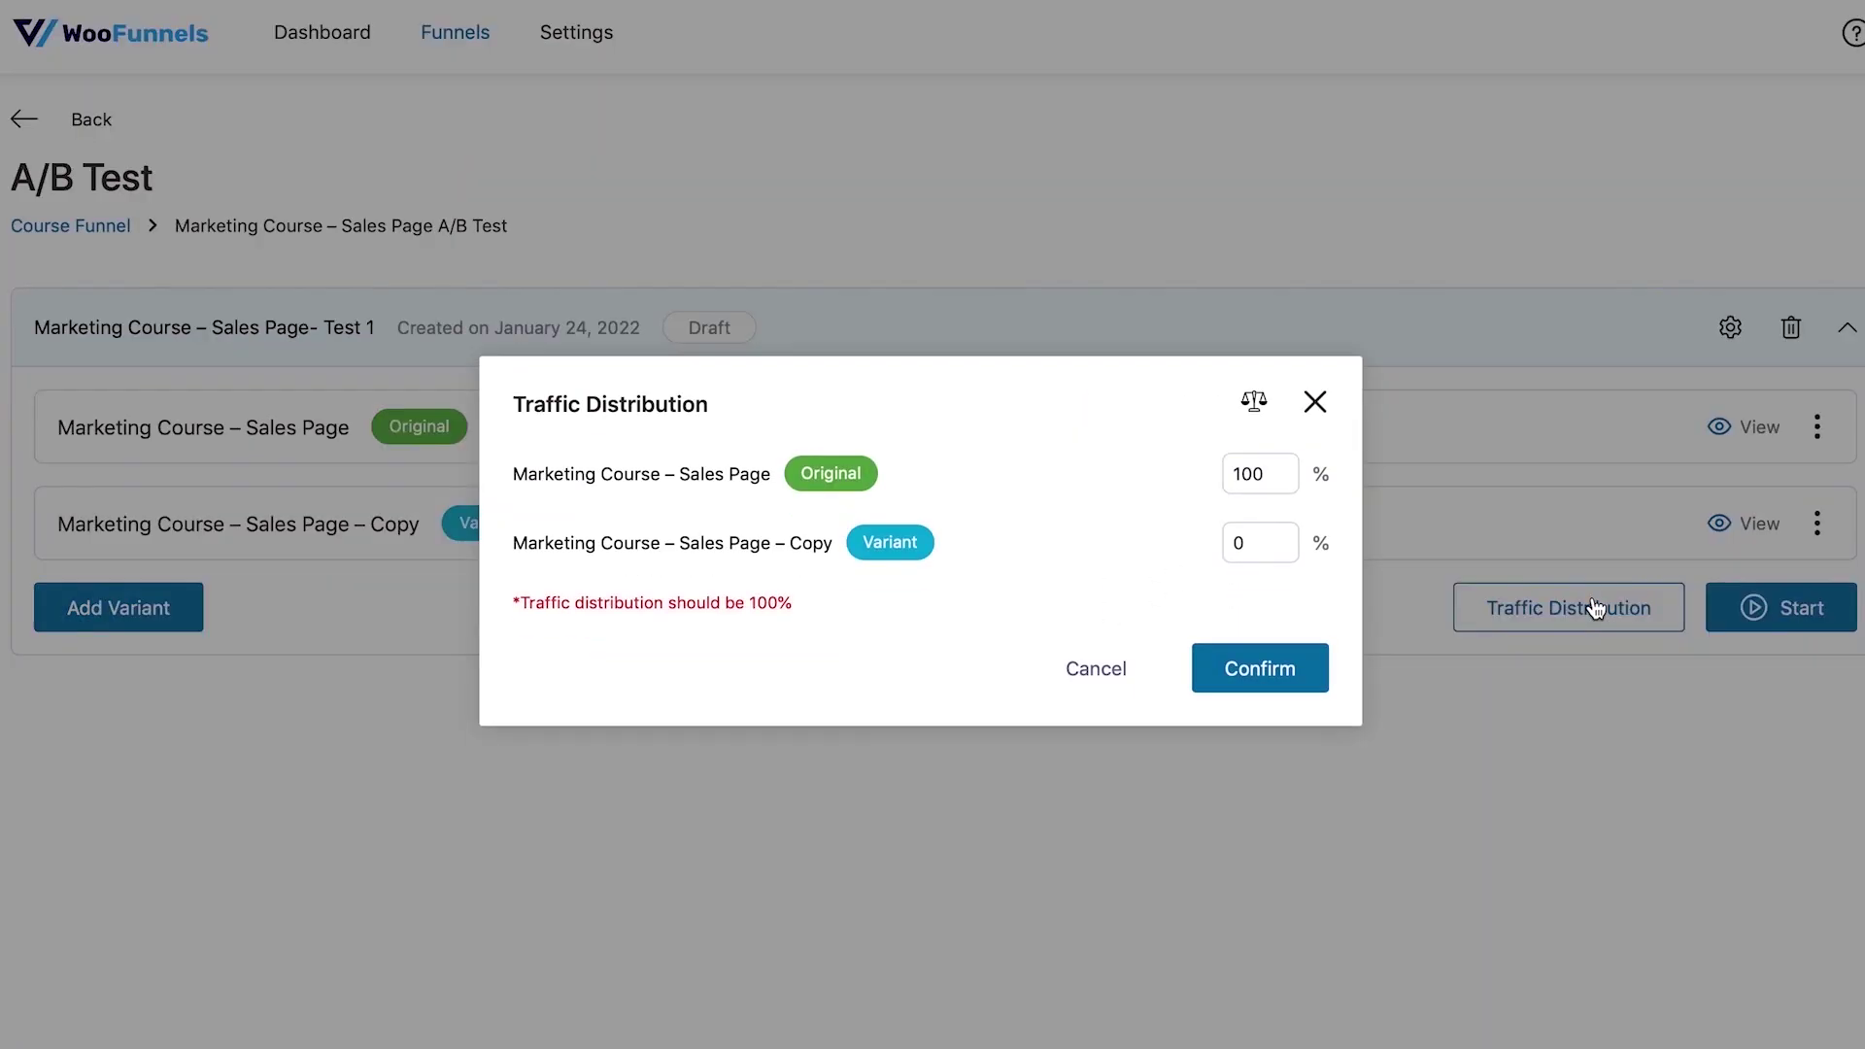
{"action": "left_click", "coordinate": [1254, 401]}
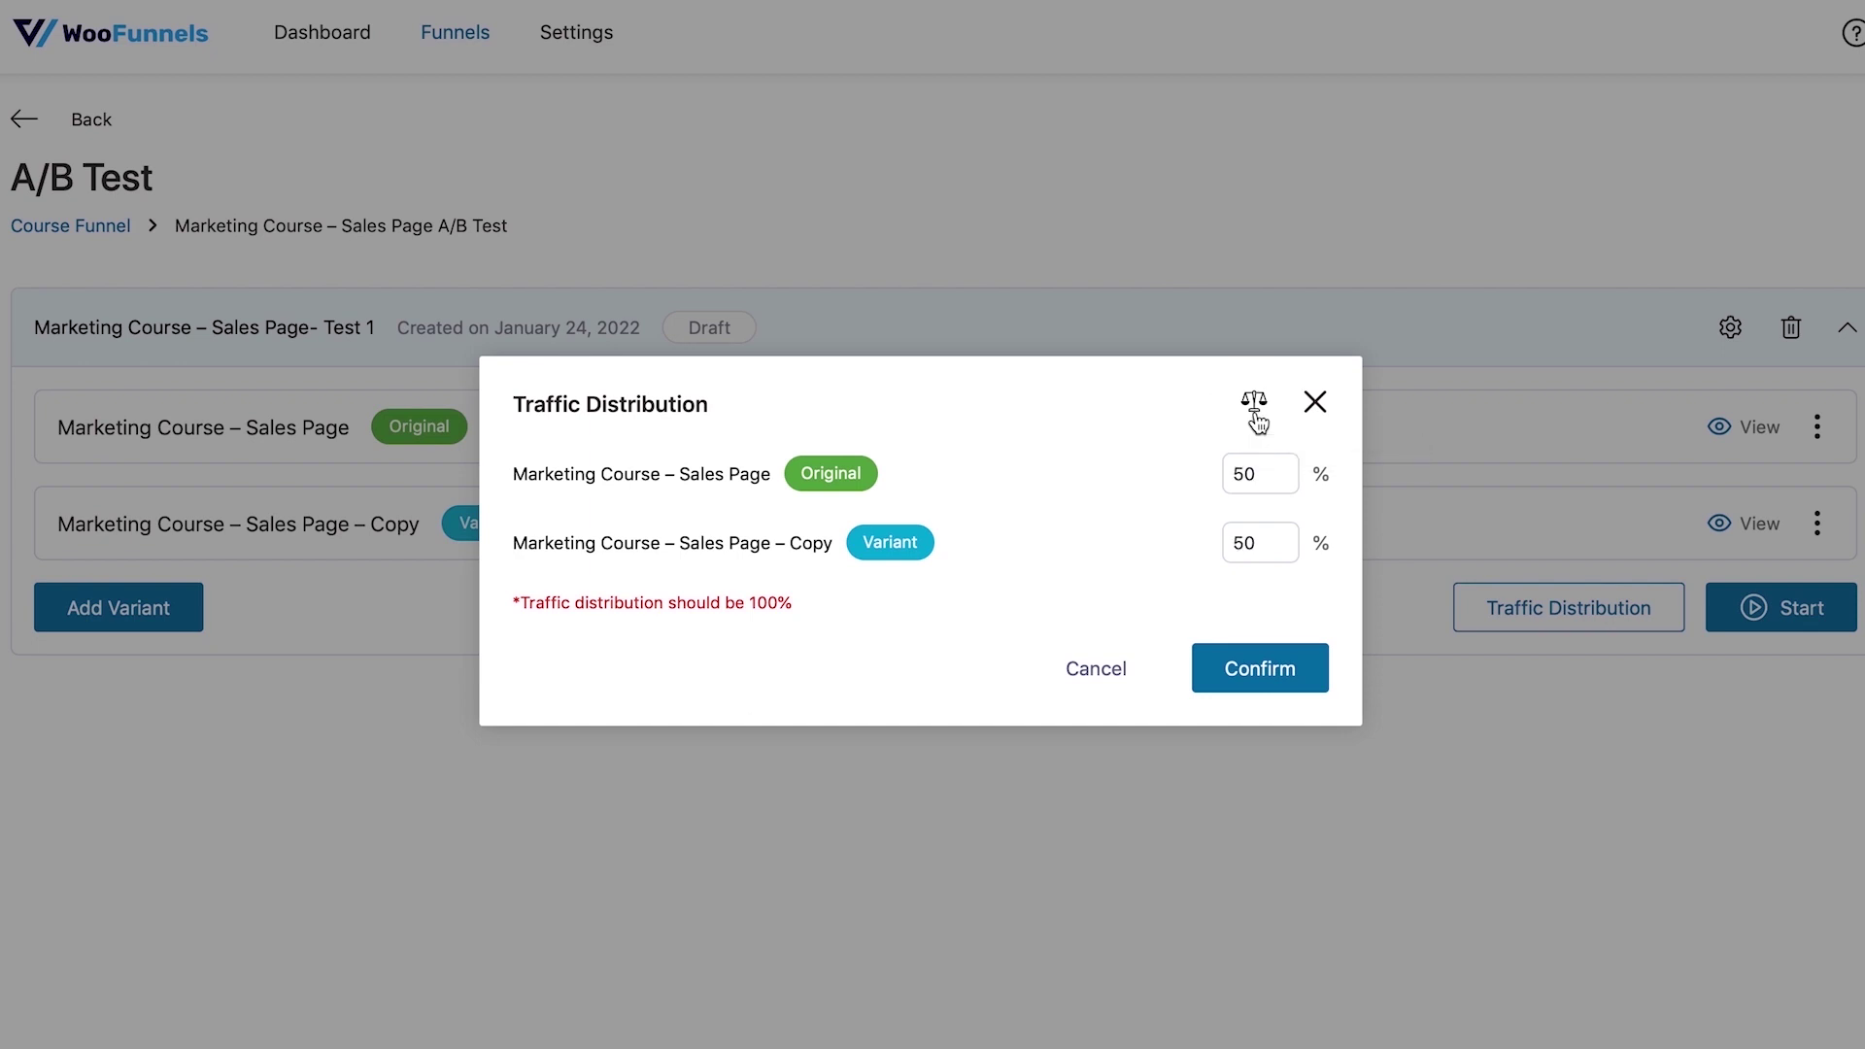
{"action": "double_click", "coordinate": [1246, 480]}
{"action": "type", "text": "70"}
{"action": "double_click", "coordinate": [1244, 542]}
{"action": "type", "text": "30"}
{"action": "left_click", "coordinate": [1076, 571]}
{"action": "left_click", "coordinate": [1253, 404]}
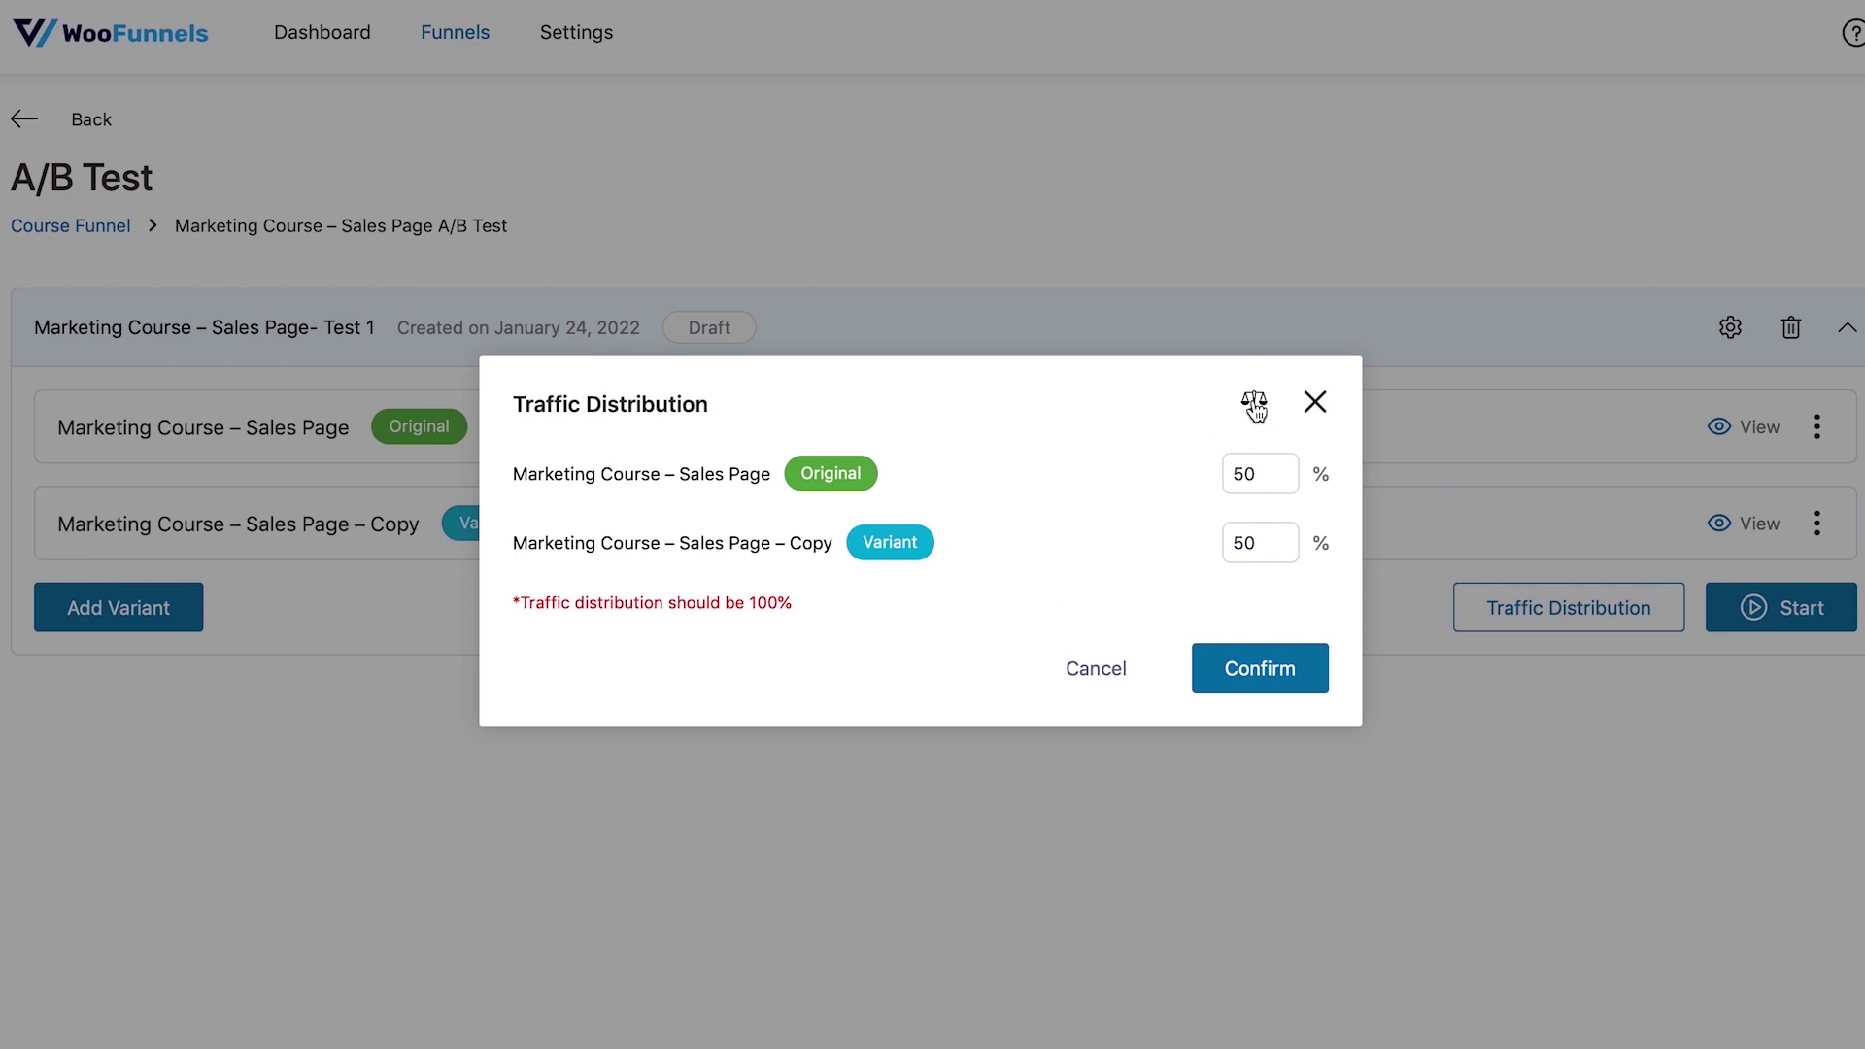
{"action": "left_click", "coordinate": [1269, 680]}
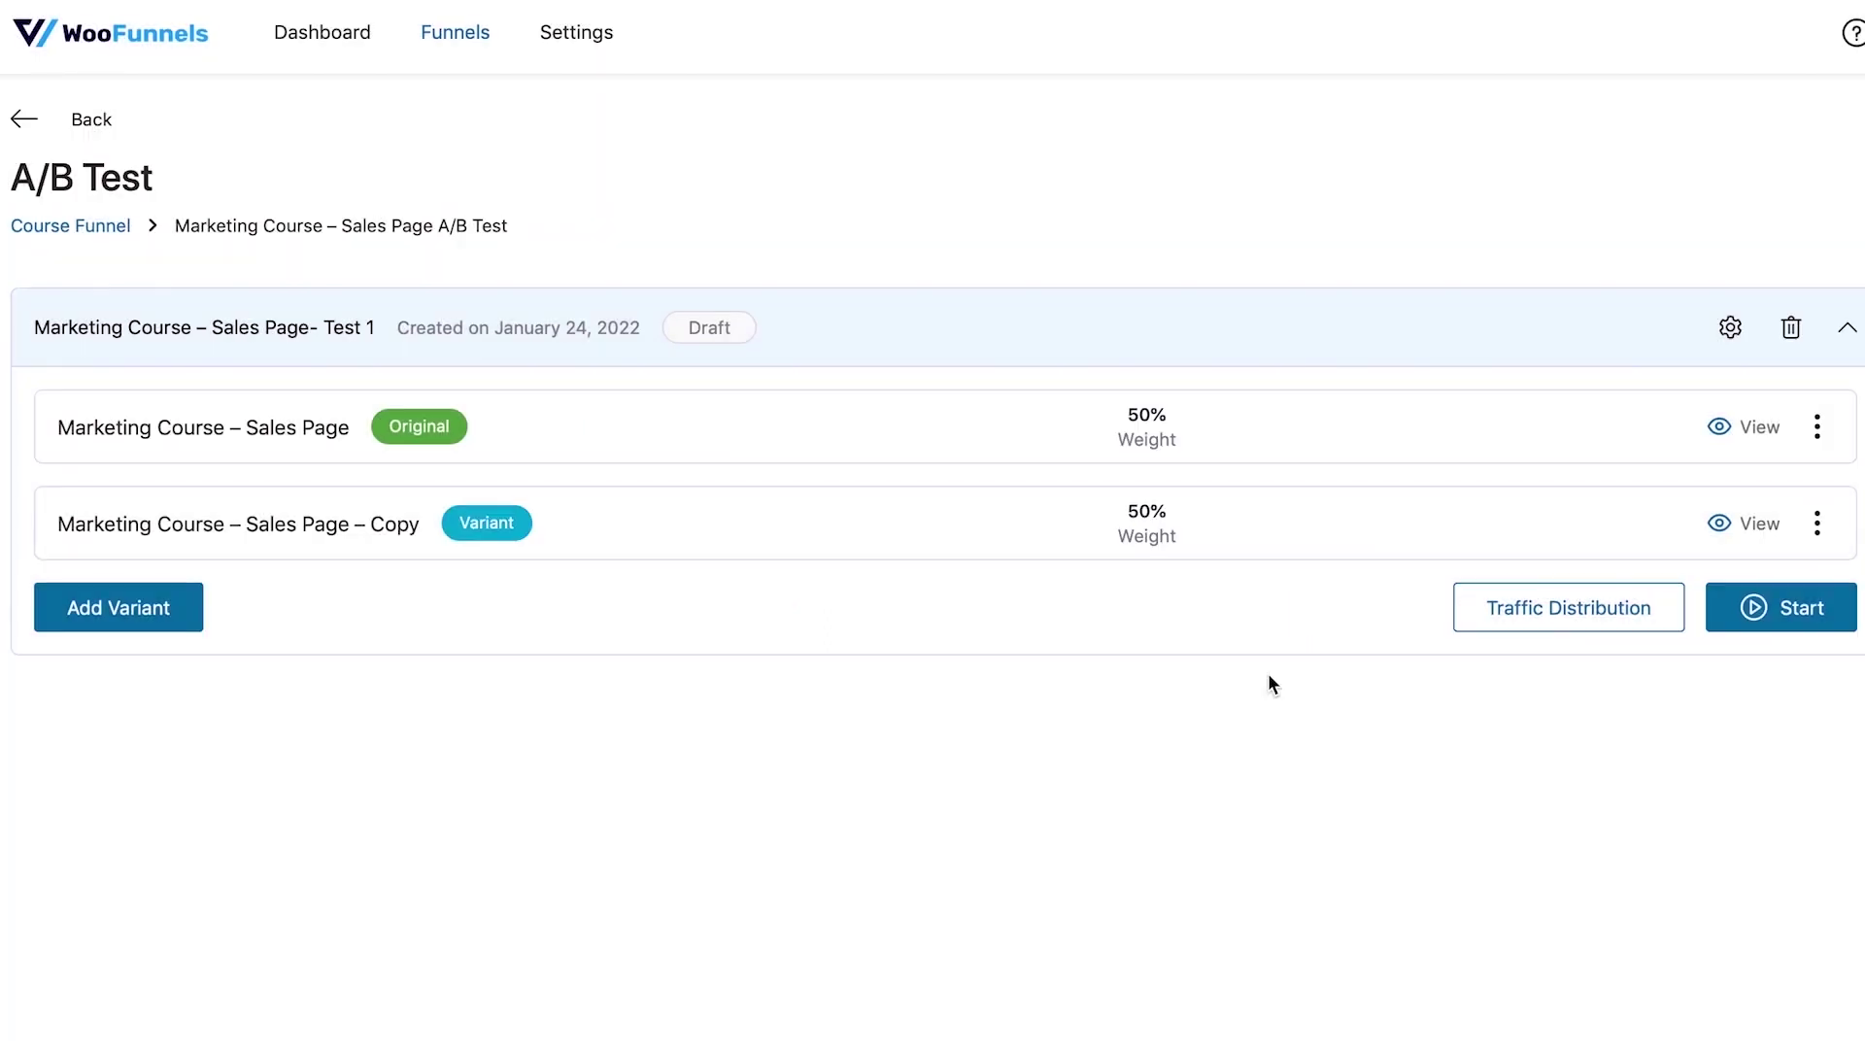
Start the Sales Page A/B test immediately.
{"action": "left_click", "coordinate": [1799, 637]}
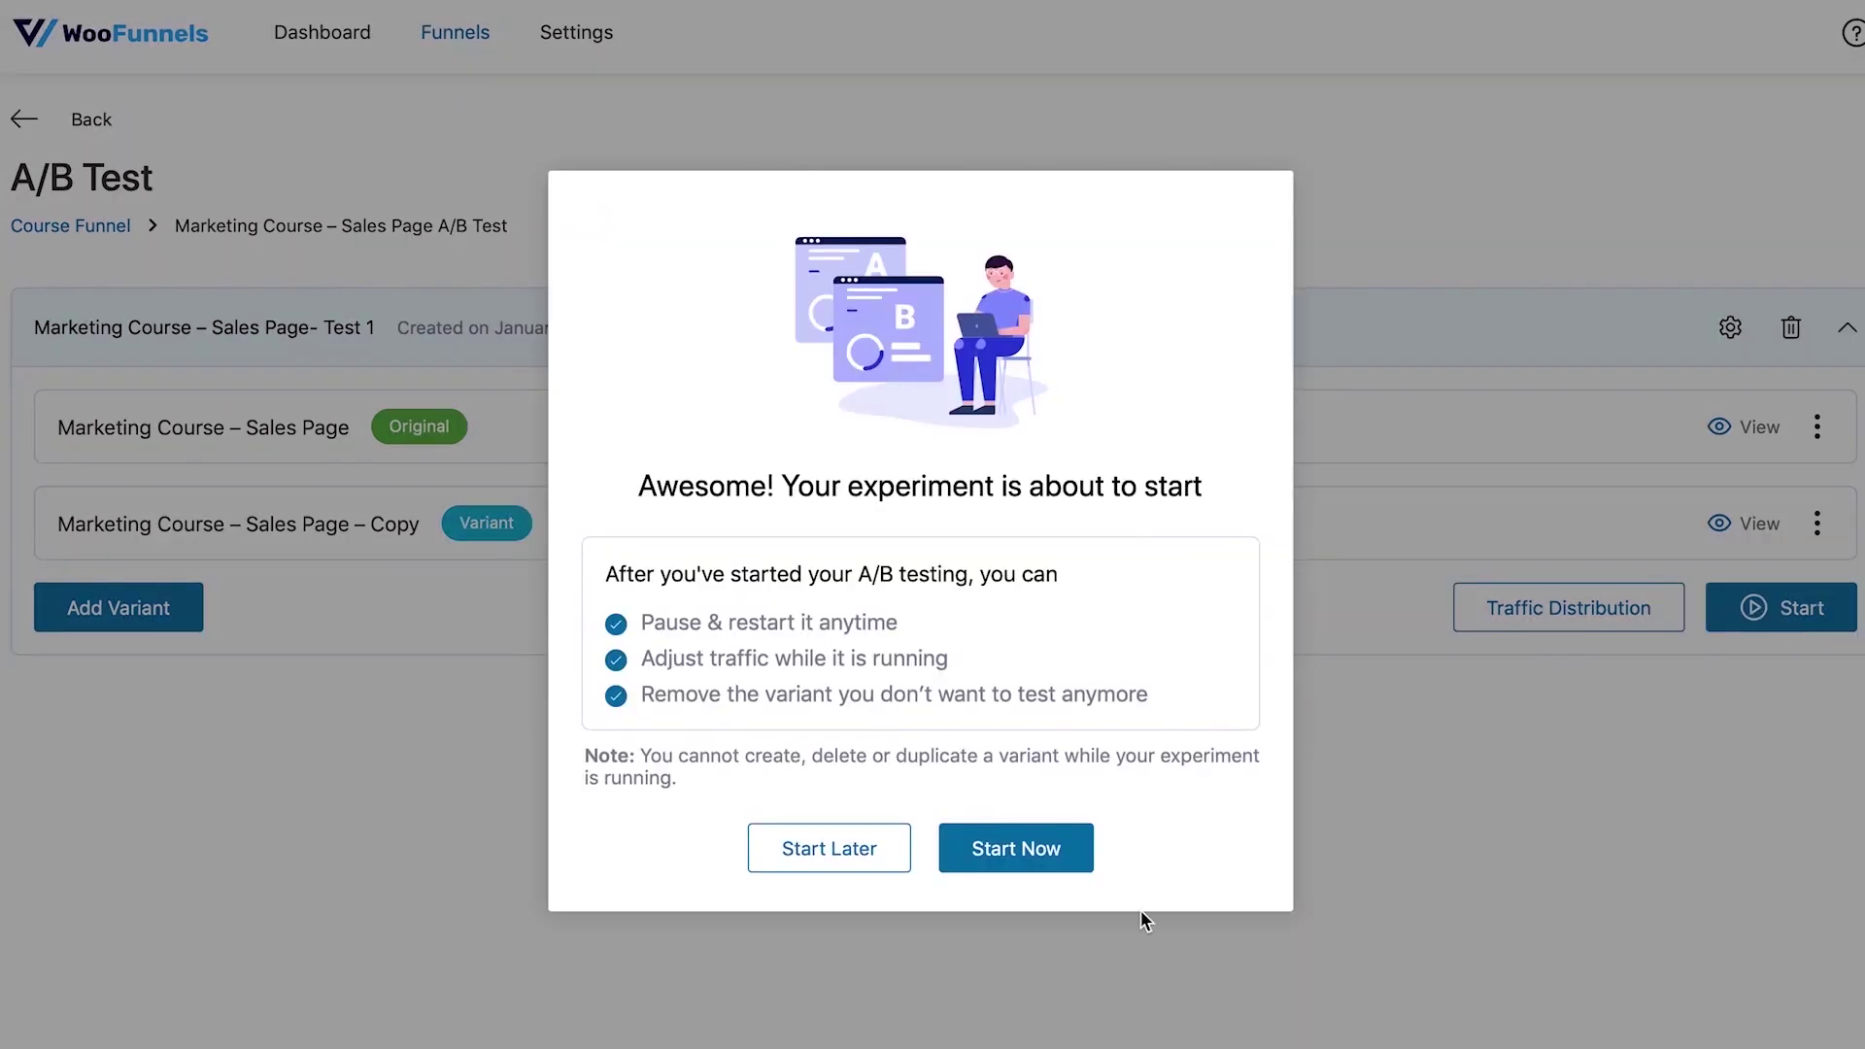
{"action": "left_click", "coordinate": [989, 841]}
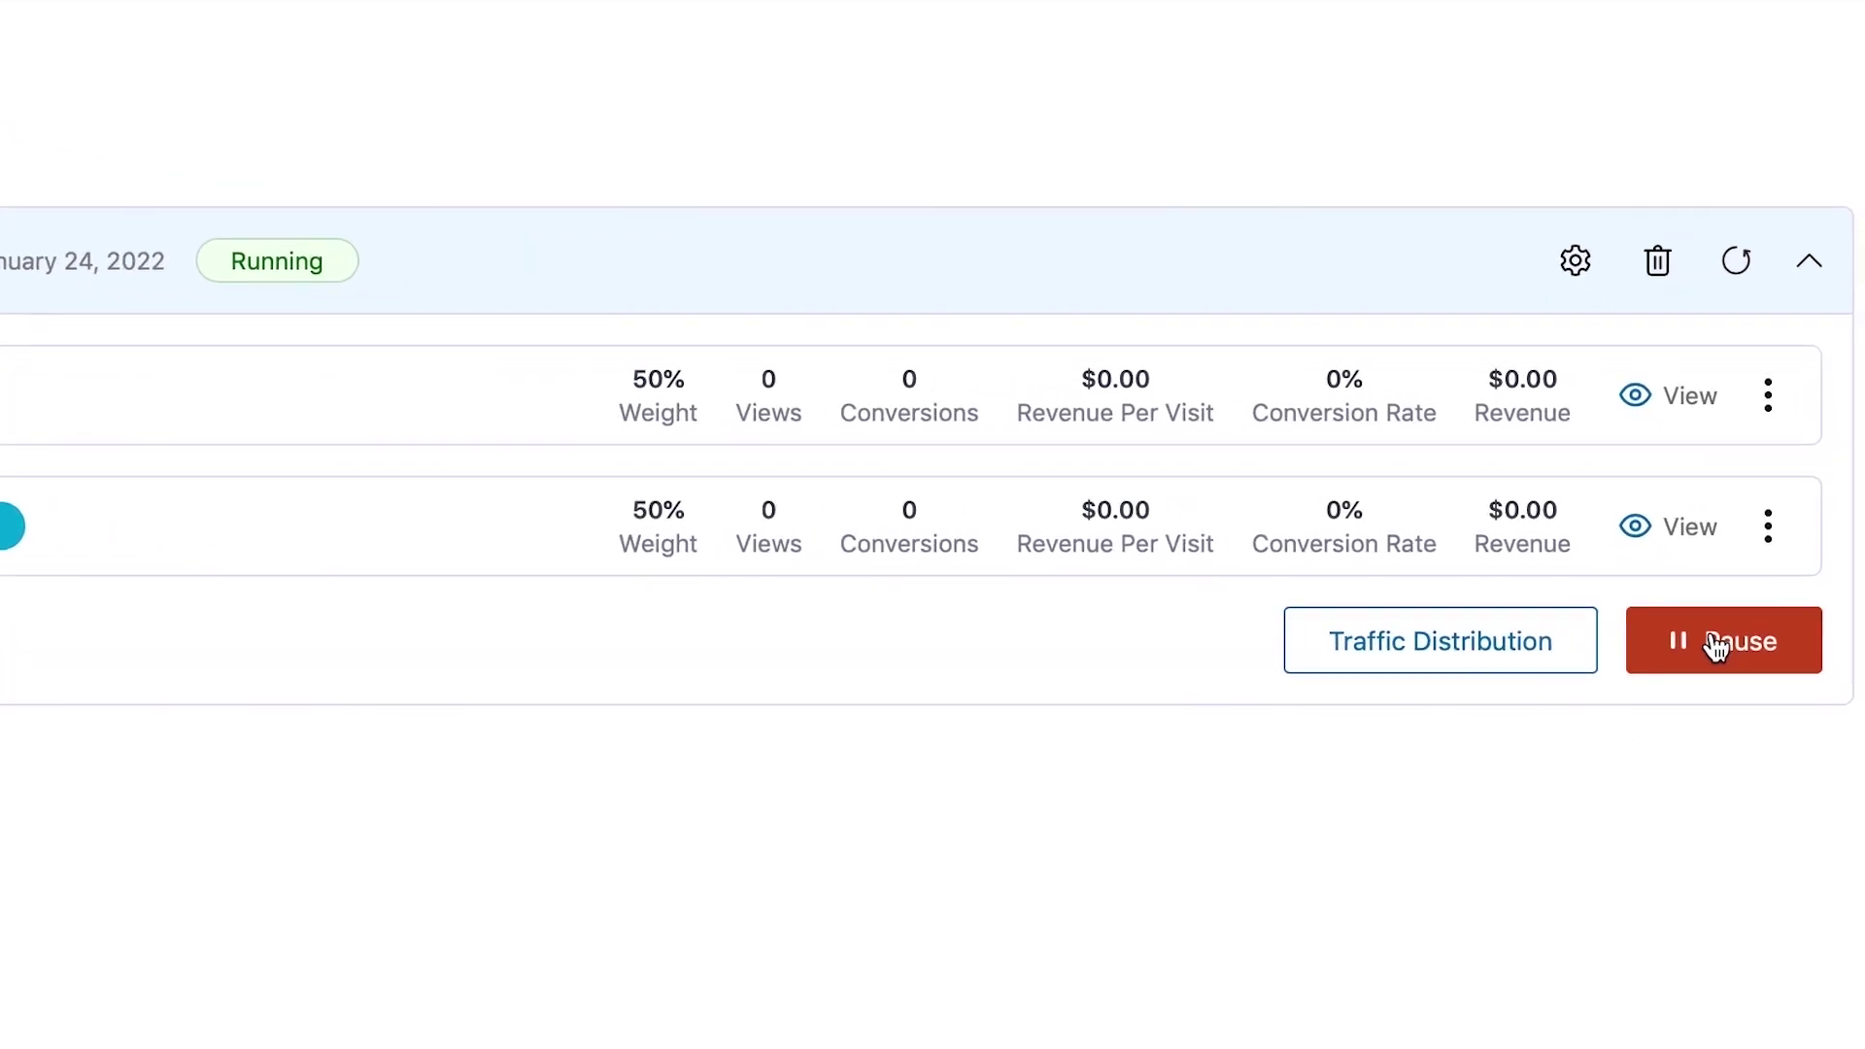
Declare the Marketing Course – Sales Page – Copy variant the winner of the A/B test.
{"action": "left_click", "coordinate": [1778, 536]}
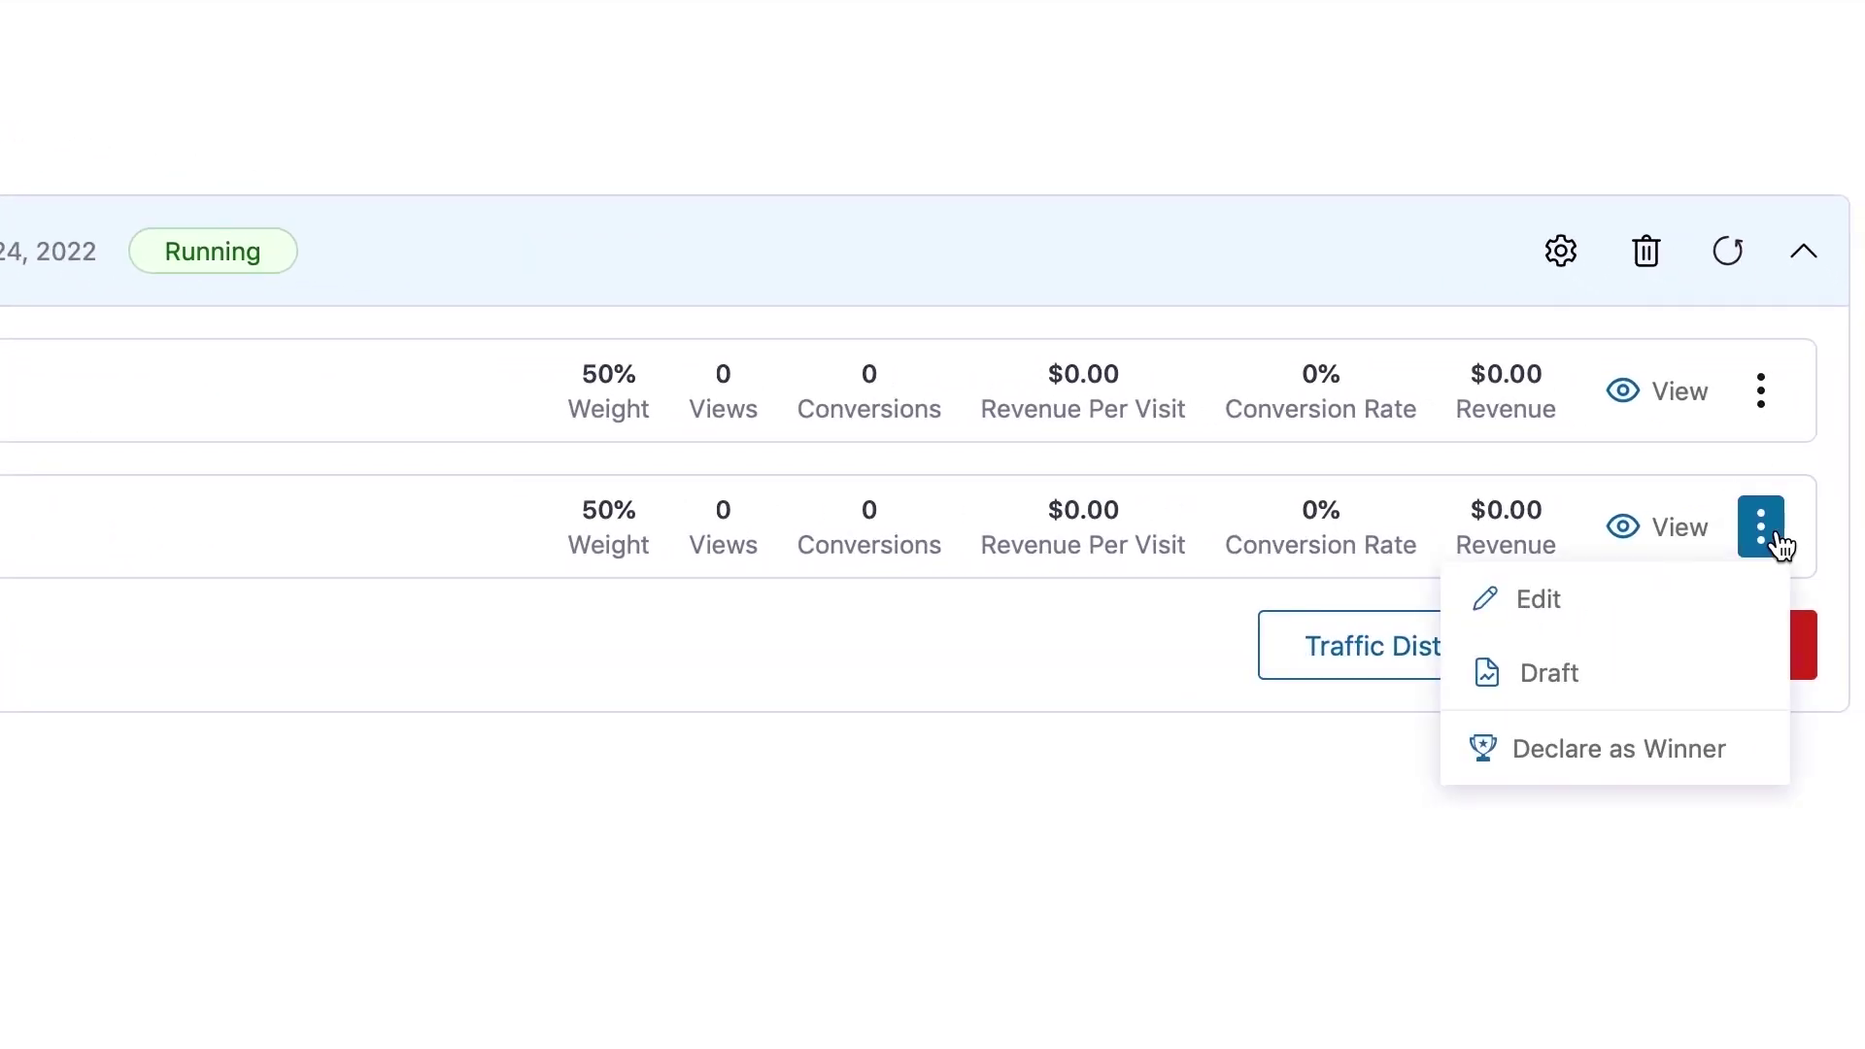
{"action": "left_click", "coordinate": [1561, 767]}
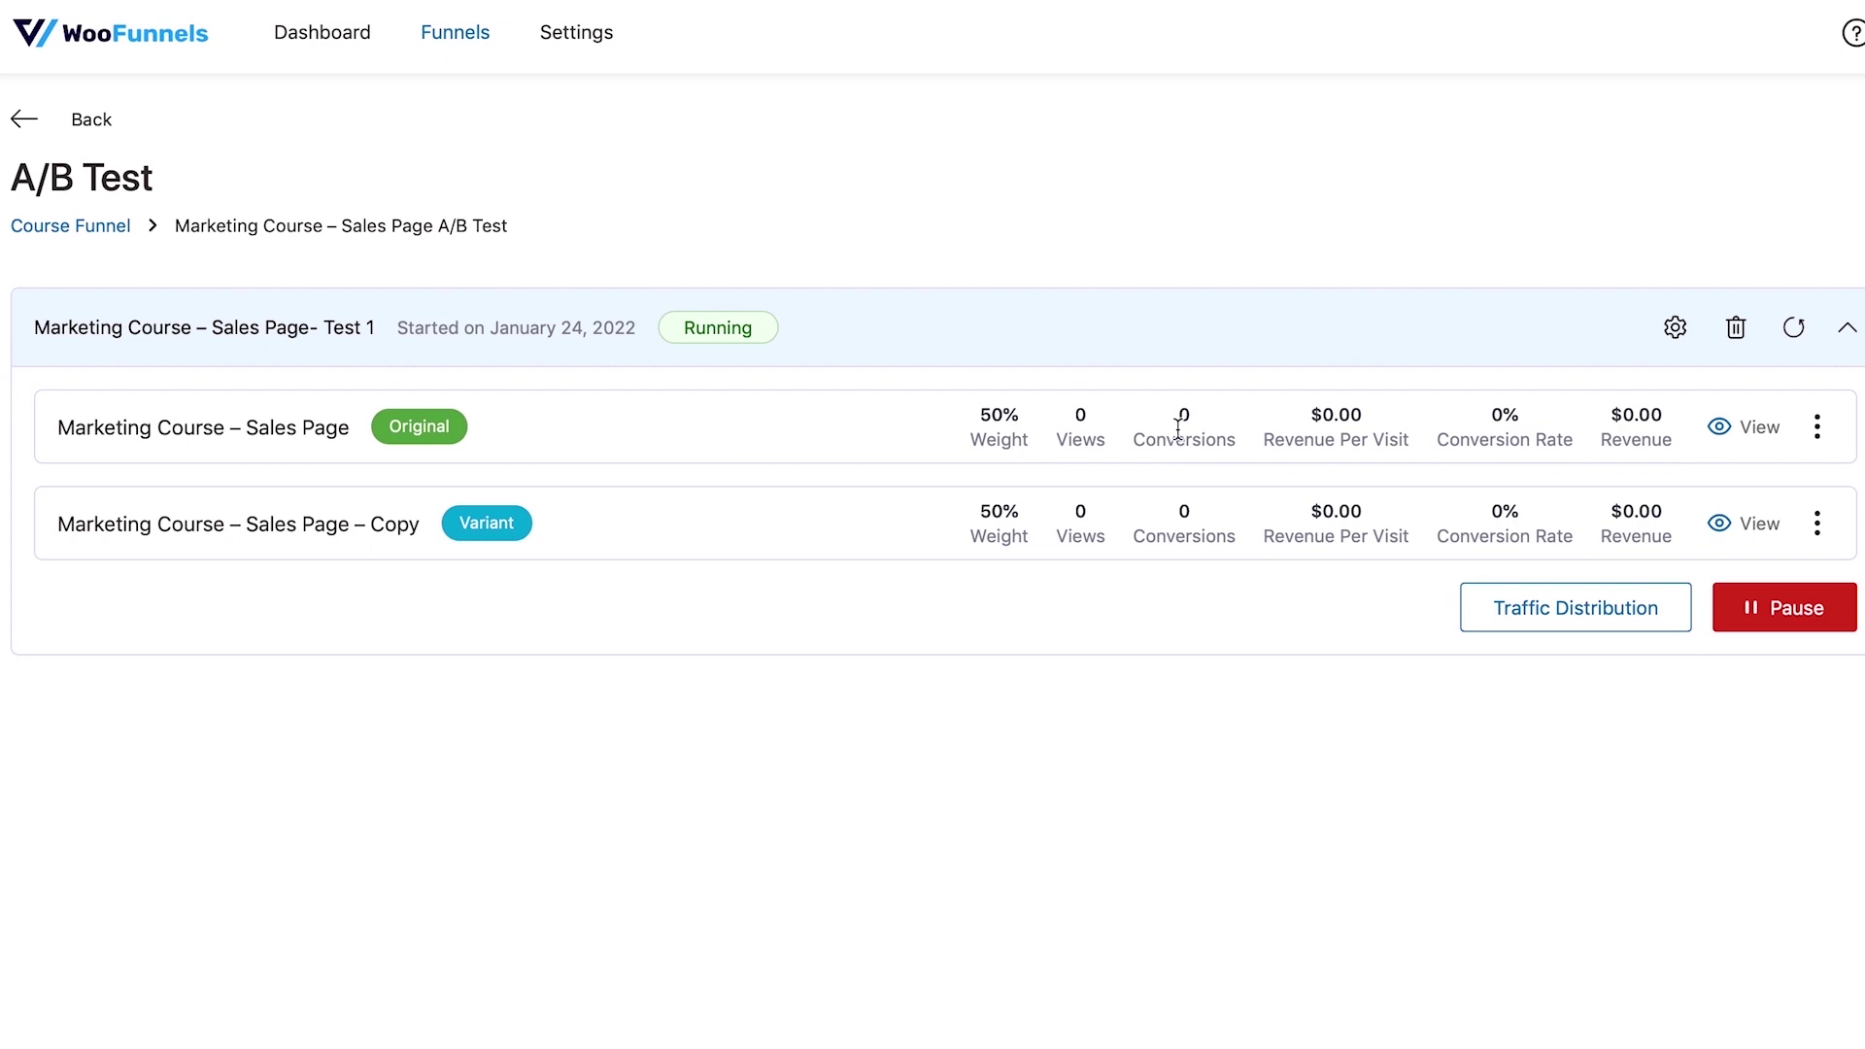
{"action": "left_click", "coordinate": [1815, 530]}
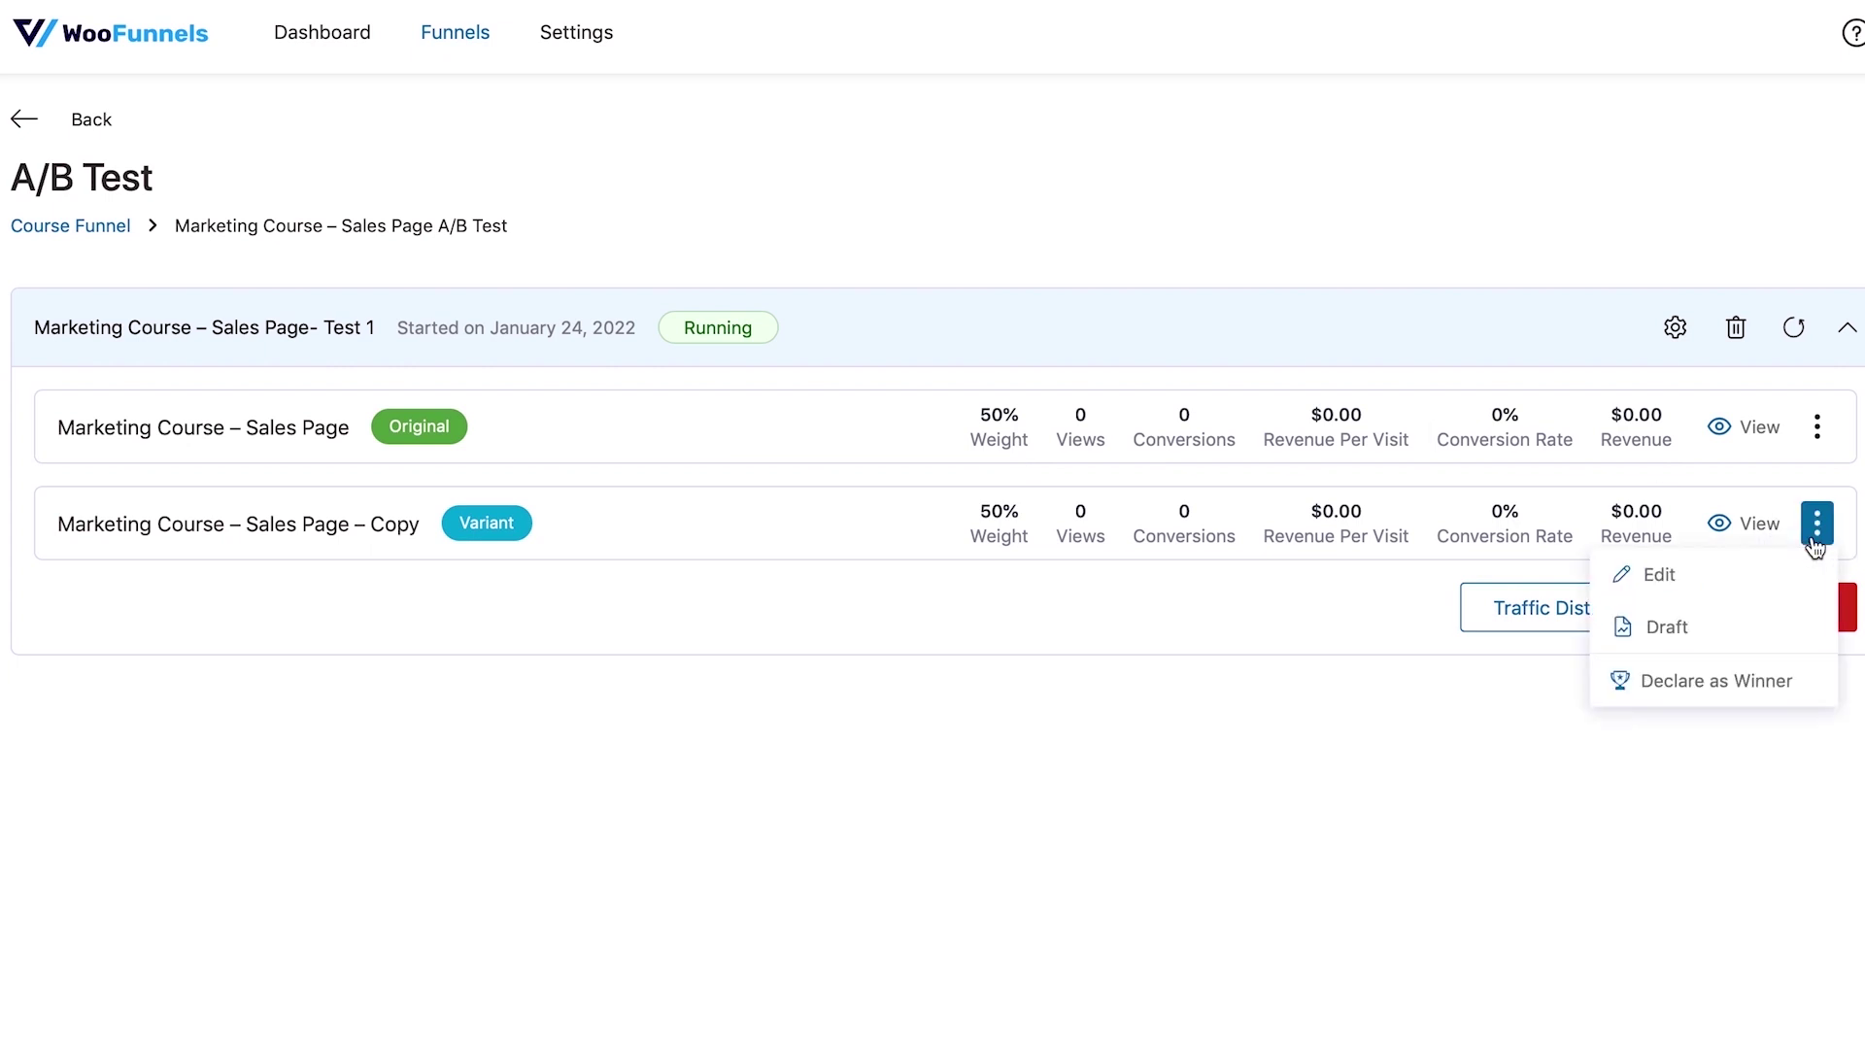
{"action": "left_click", "coordinate": [1671, 697]}
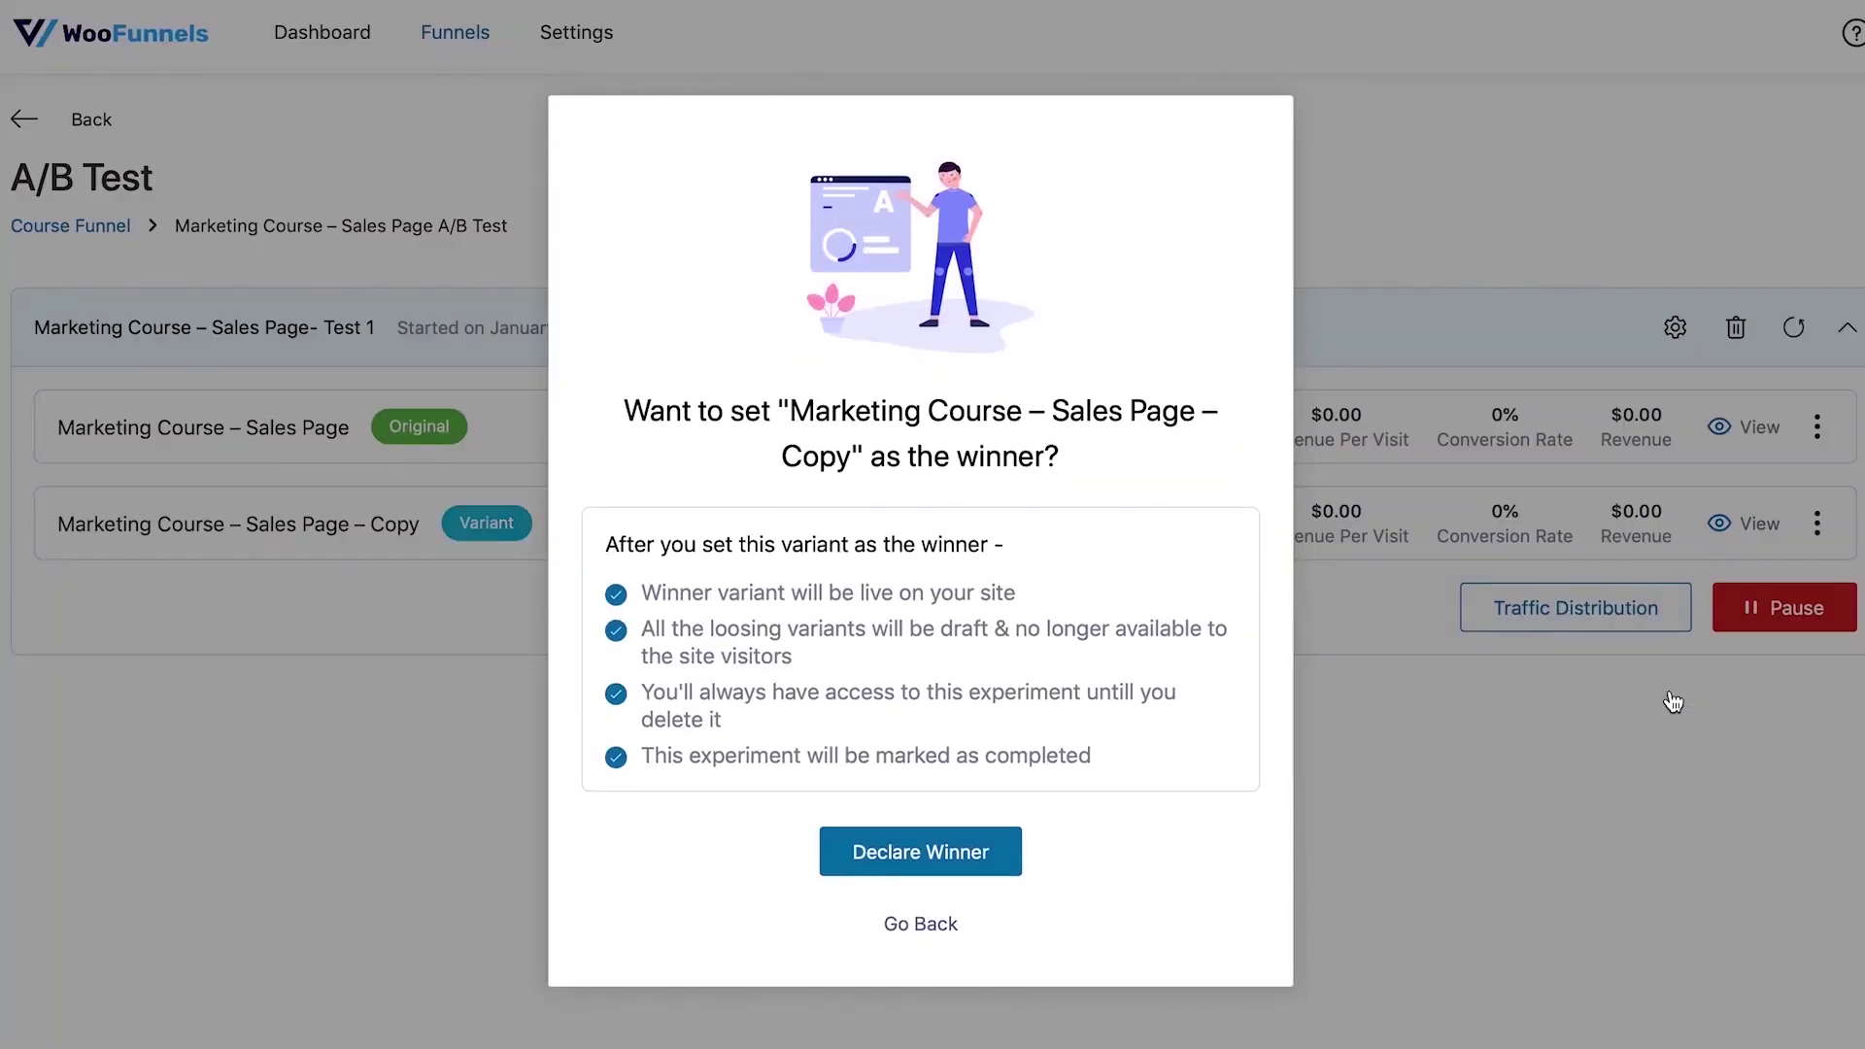
{"action": "left_click", "coordinate": [879, 862]}
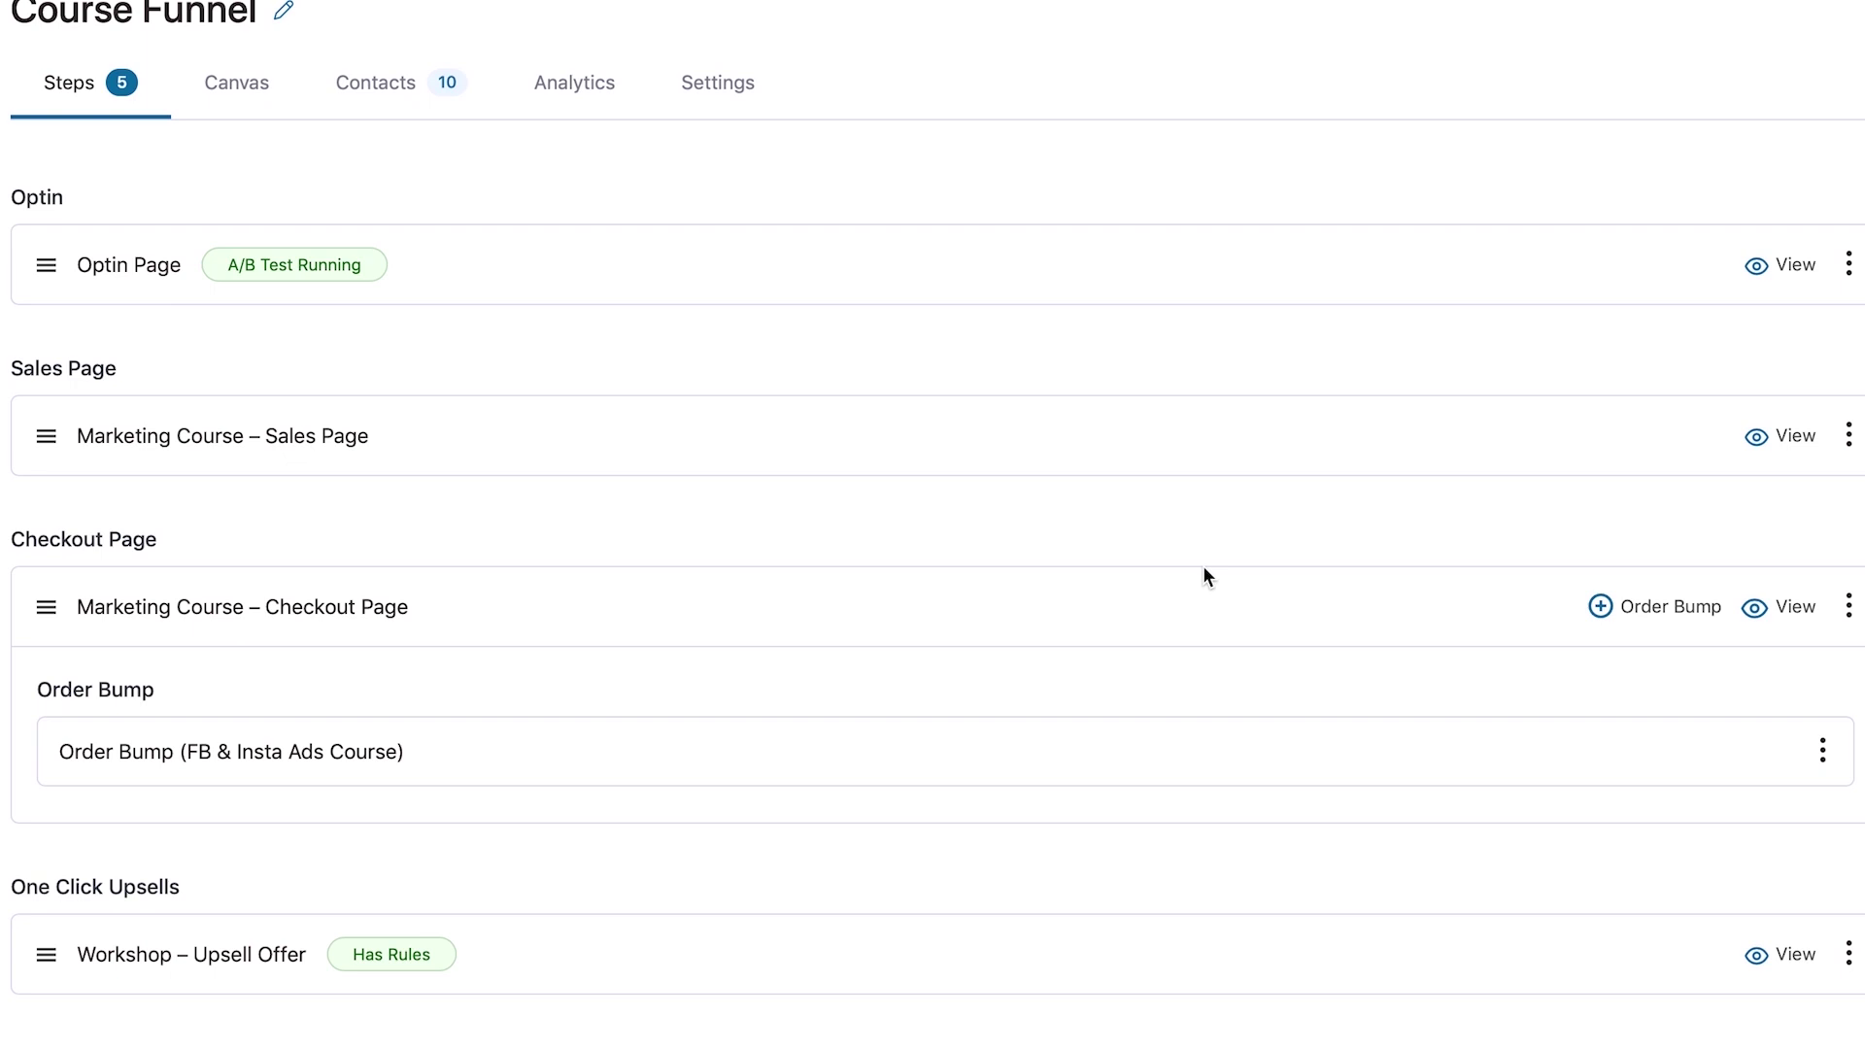
Scroll the General settings to review the Pro licence status and Elementor default page builder.
{"action": "scroll", "coordinate": [1204, 576], "scroll_direction": "down", "scroll_amount": 2}
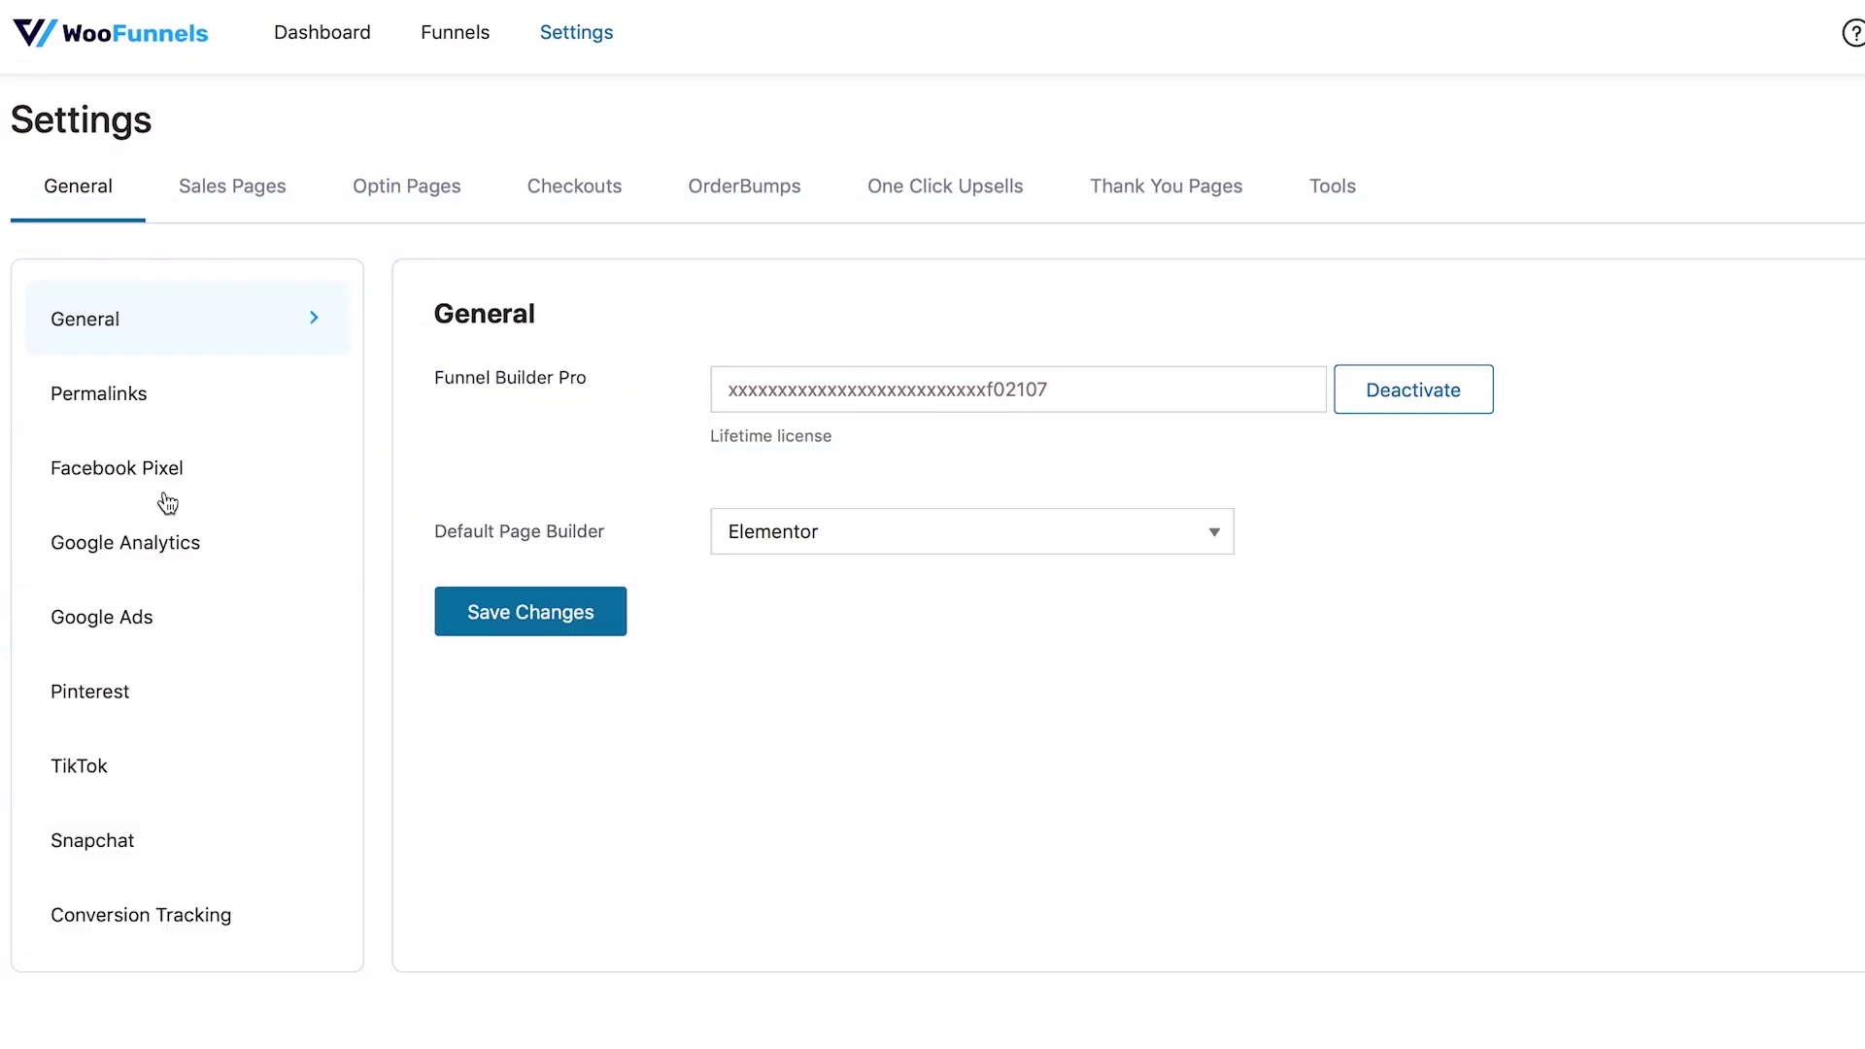
Open the Facebook Pixel tracking settings and scroll down to the Site Wide Events.
{"action": "left_click", "coordinate": [176, 475]}
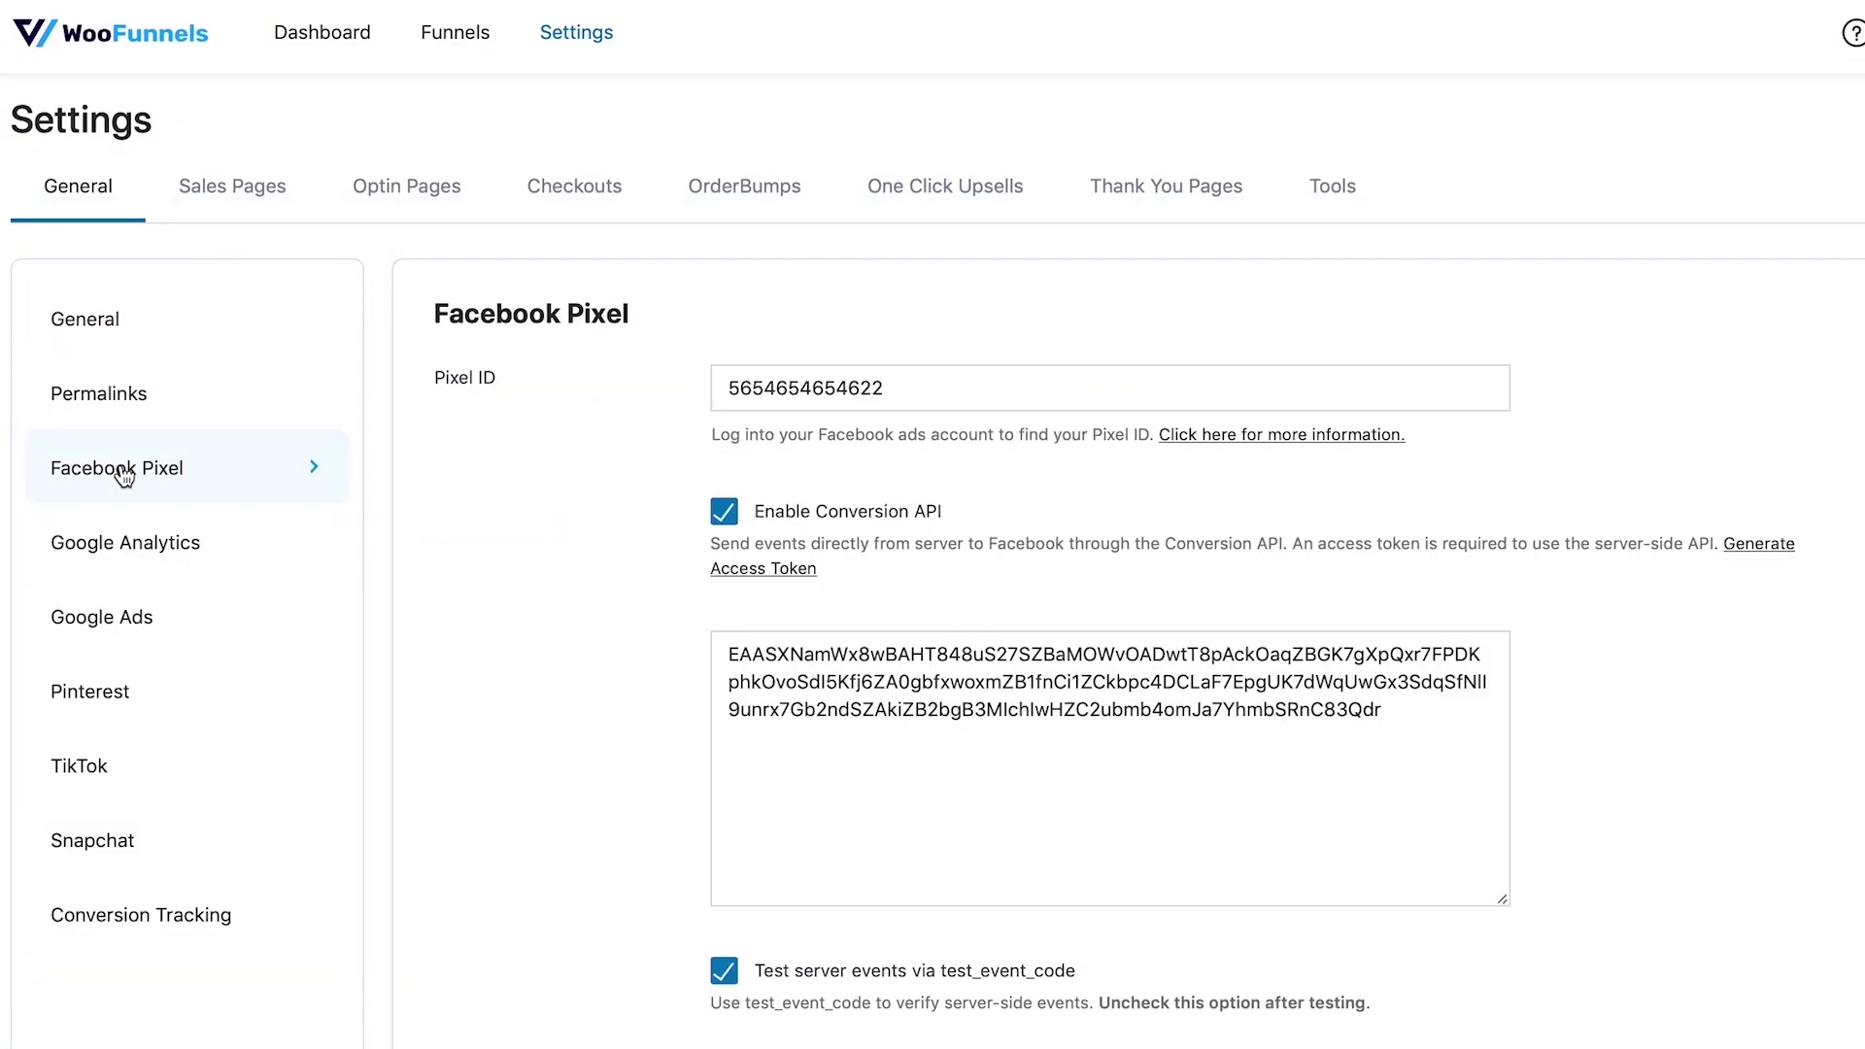
{"action": "scroll", "coordinate": [660, 631], "scroll_direction": "down", "scroll_amount": 4}
{"action": "scroll", "coordinate": [577, 738], "scroll_direction": "down", "scroll_amount": 5}
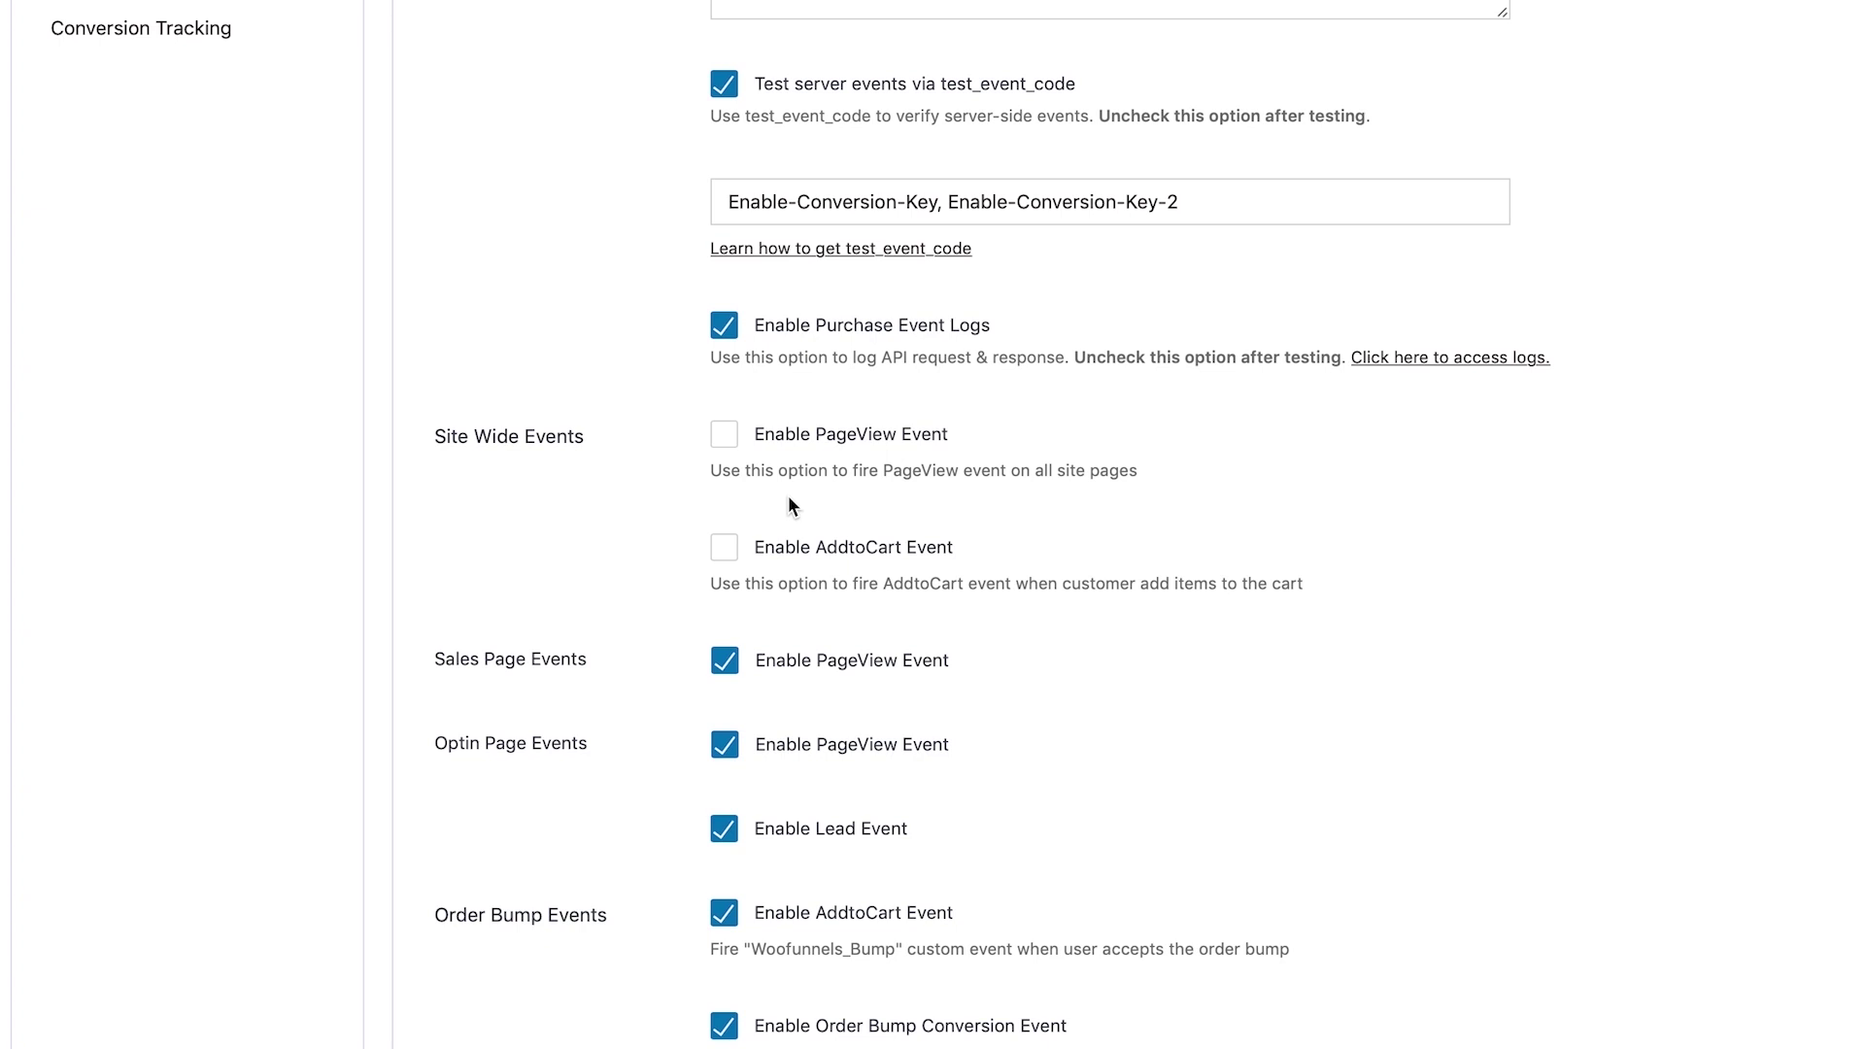
{"action": "scroll", "coordinate": [789, 497], "scroll_direction": "down", "scroll_amount": 2}
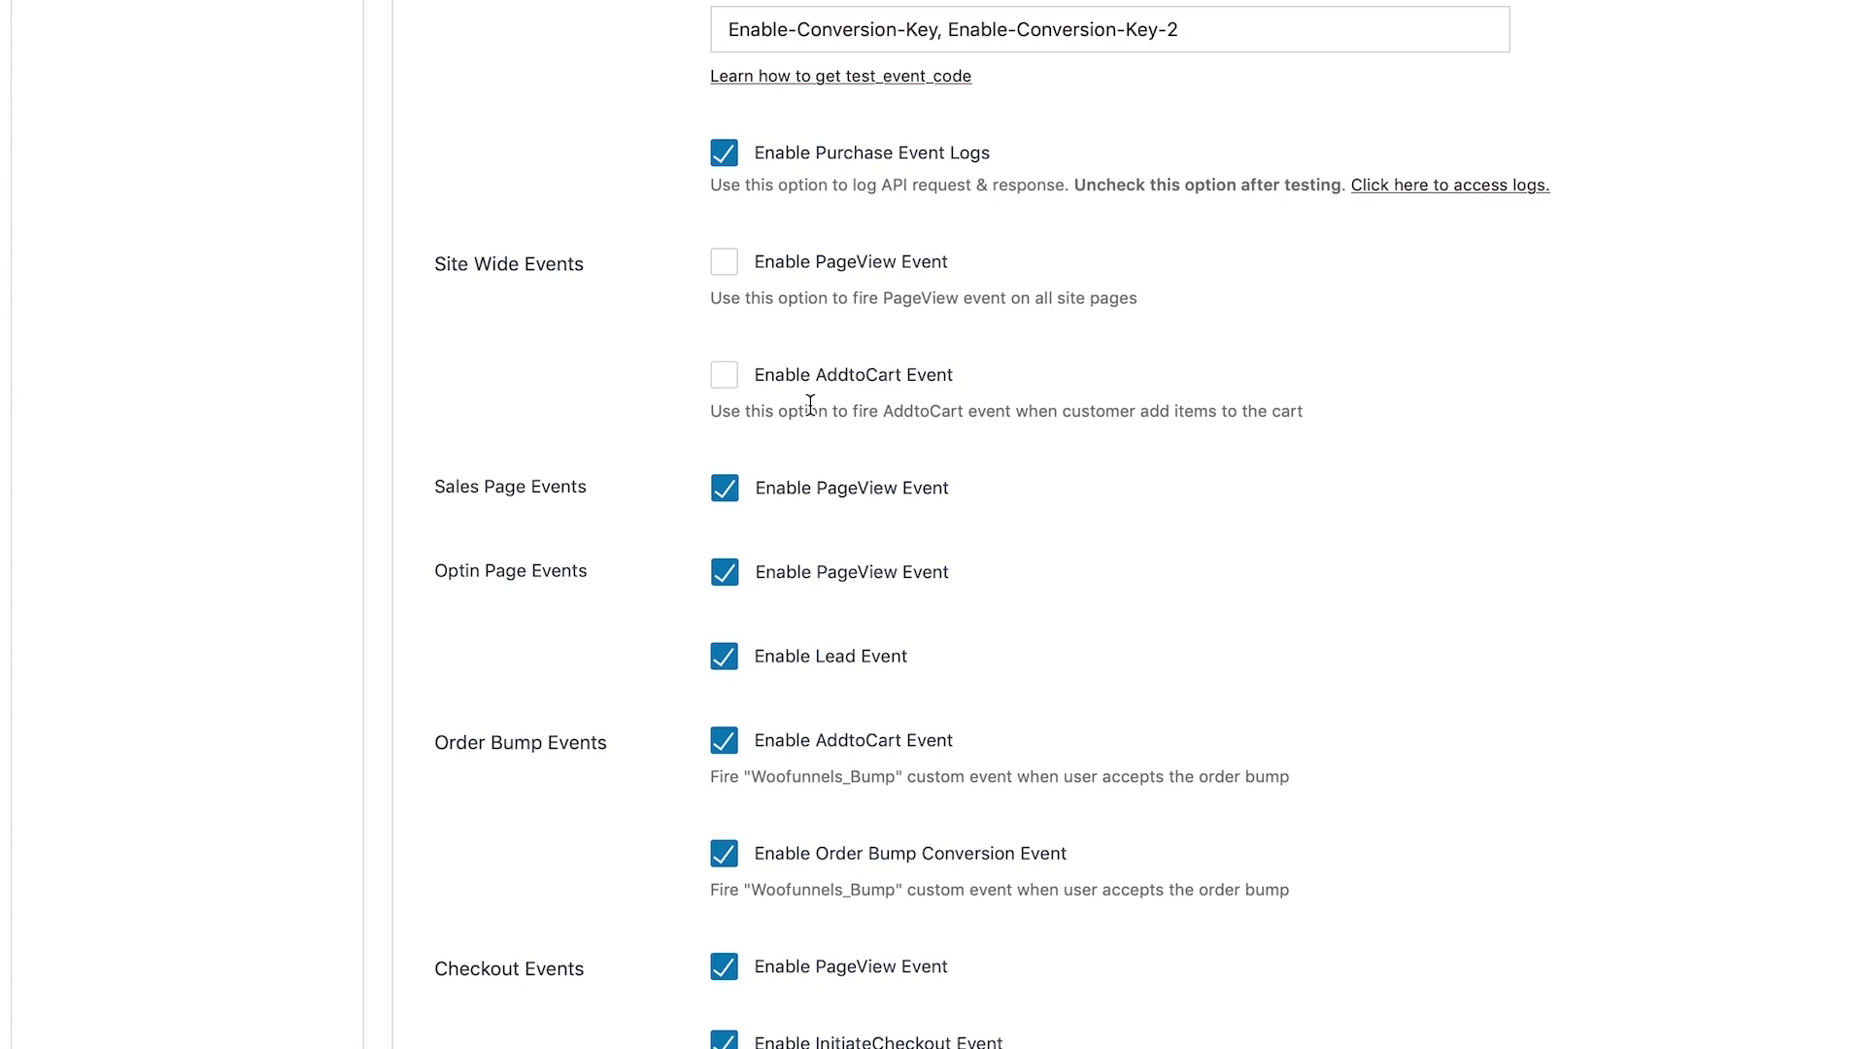
Enable the site-wide PageView and AddtoCart events.
{"action": "left_click", "coordinate": [719, 279]}
{"action": "left_click_drag", "start_coordinate": [830, 301], "coordinate": [1134, 297]}
{"action": "left_click", "coordinate": [896, 394]}
{"action": "left_click", "coordinate": [724, 386]}
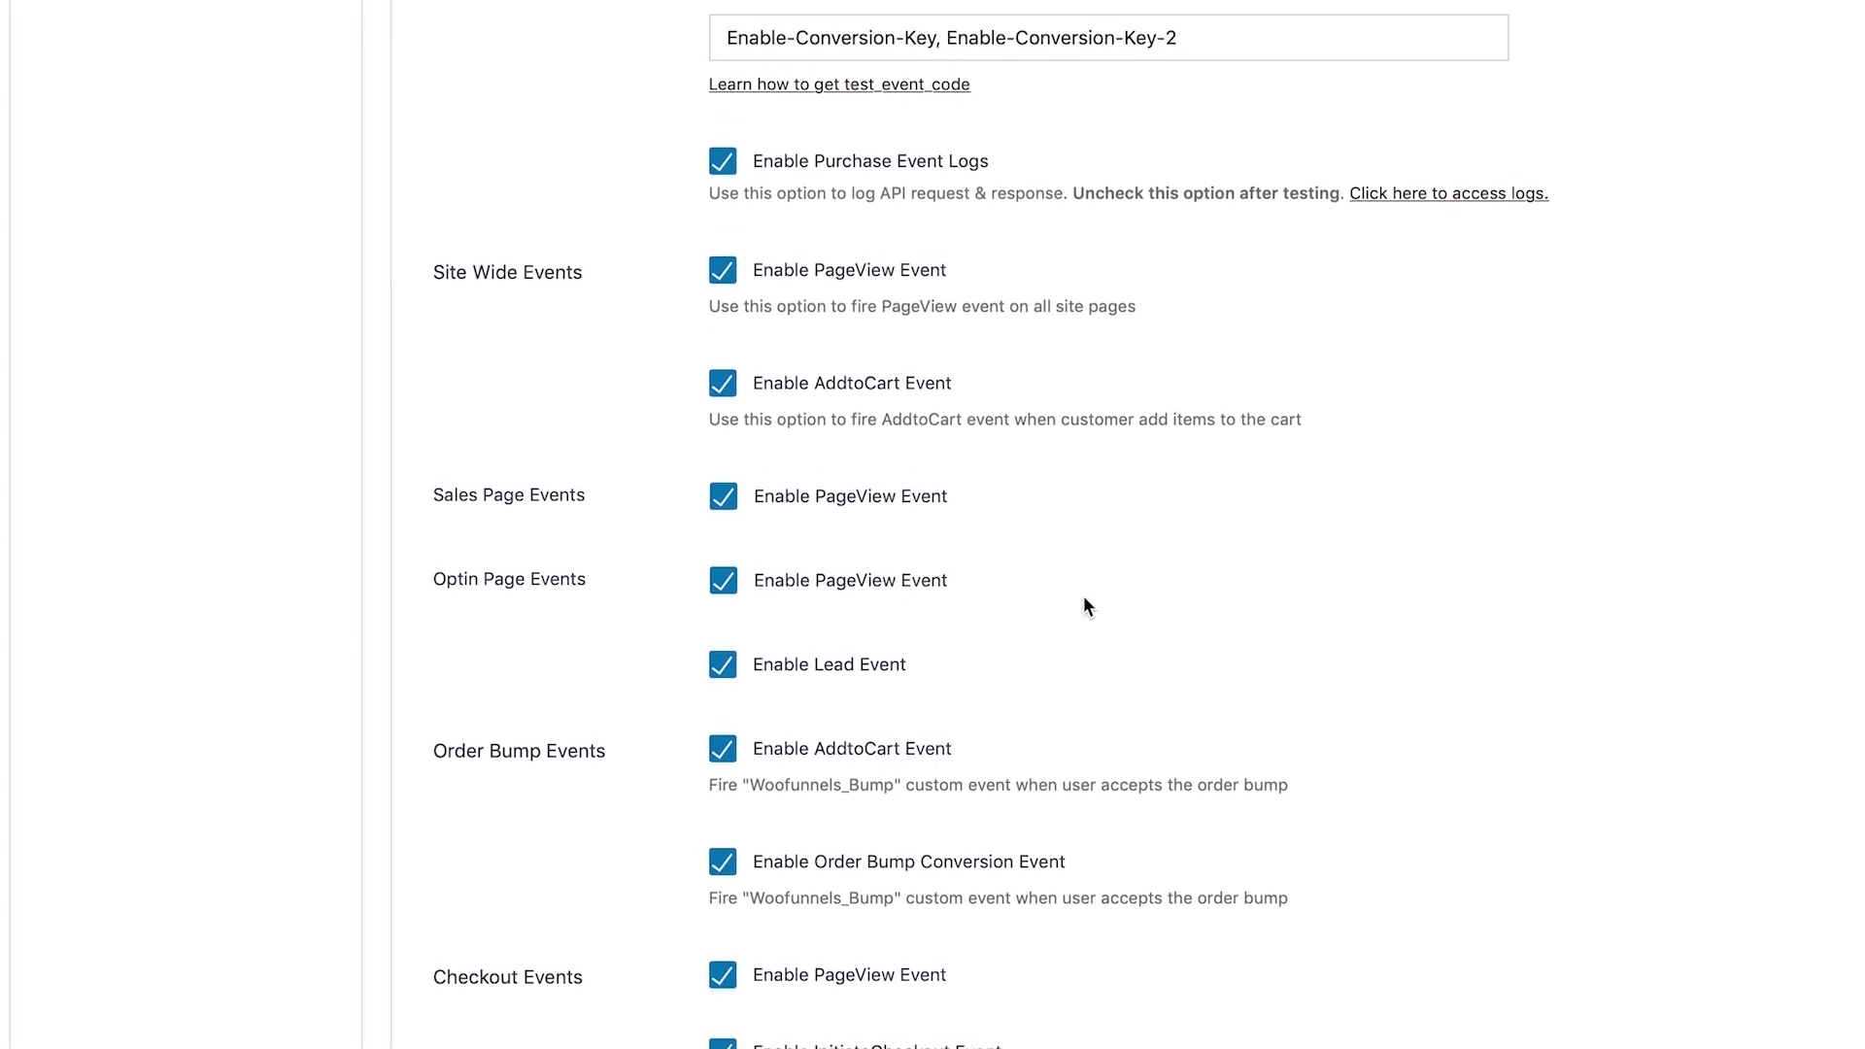
{"action": "scroll", "coordinate": [1084, 597], "scroll_direction": "down", "scroll_amount": 15}
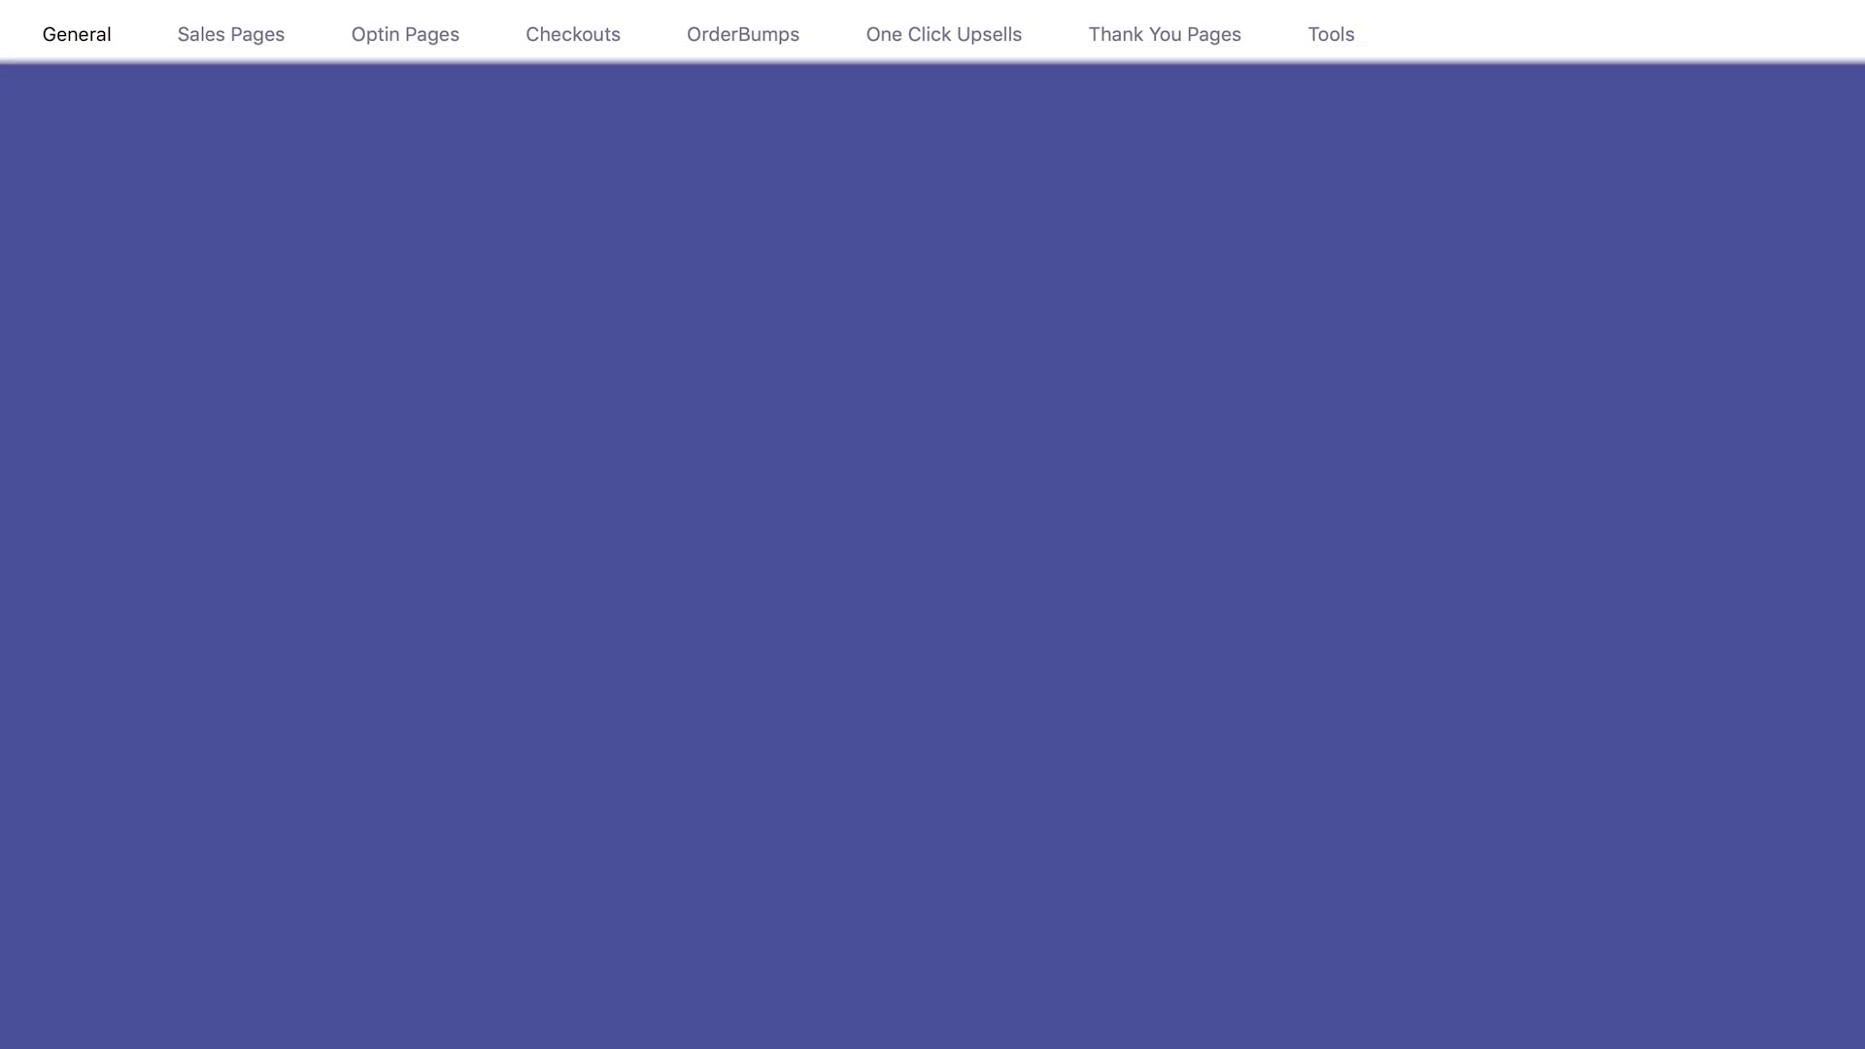
{"action": "scroll", "coordinate": [112, 542], "scroll_direction": "down", "scroll_amount": 2}
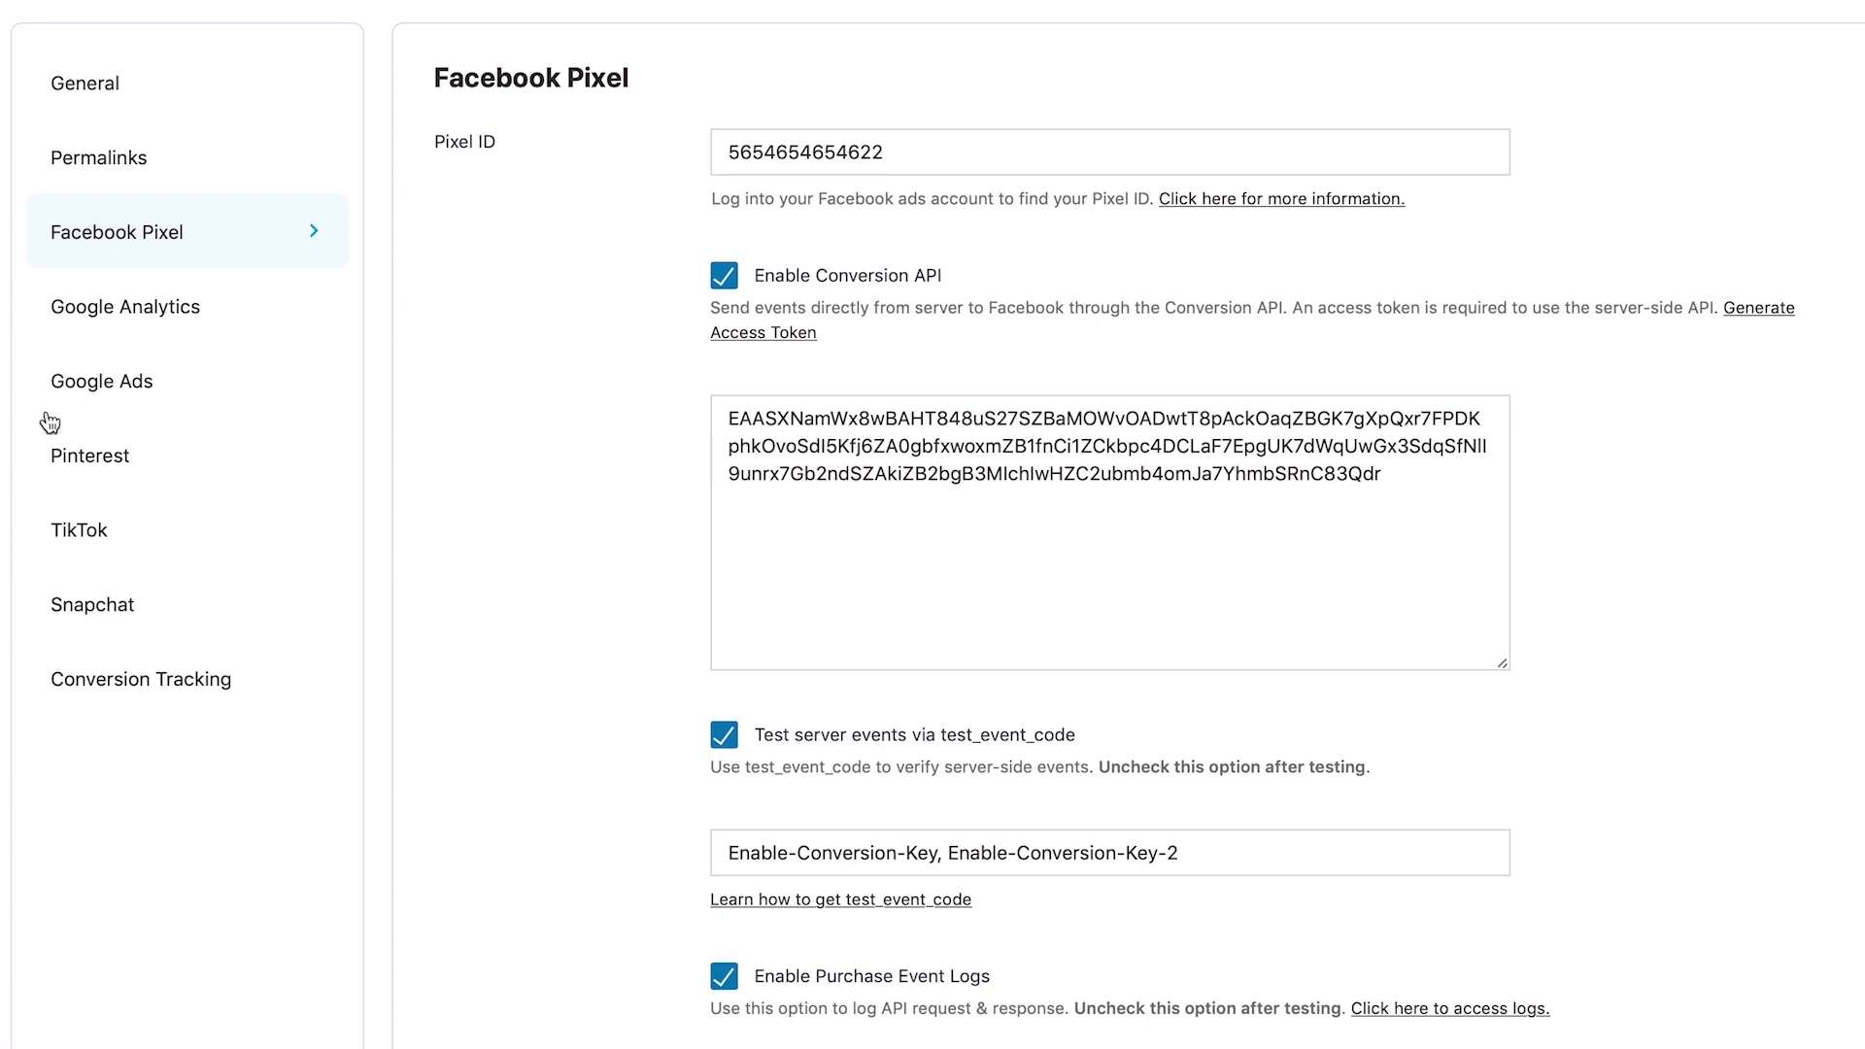
Look over the TikTok and Snapchat pixel event settings, then return to Facebook Pixel.
{"action": "left_click", "coordinate": [89, 542]}
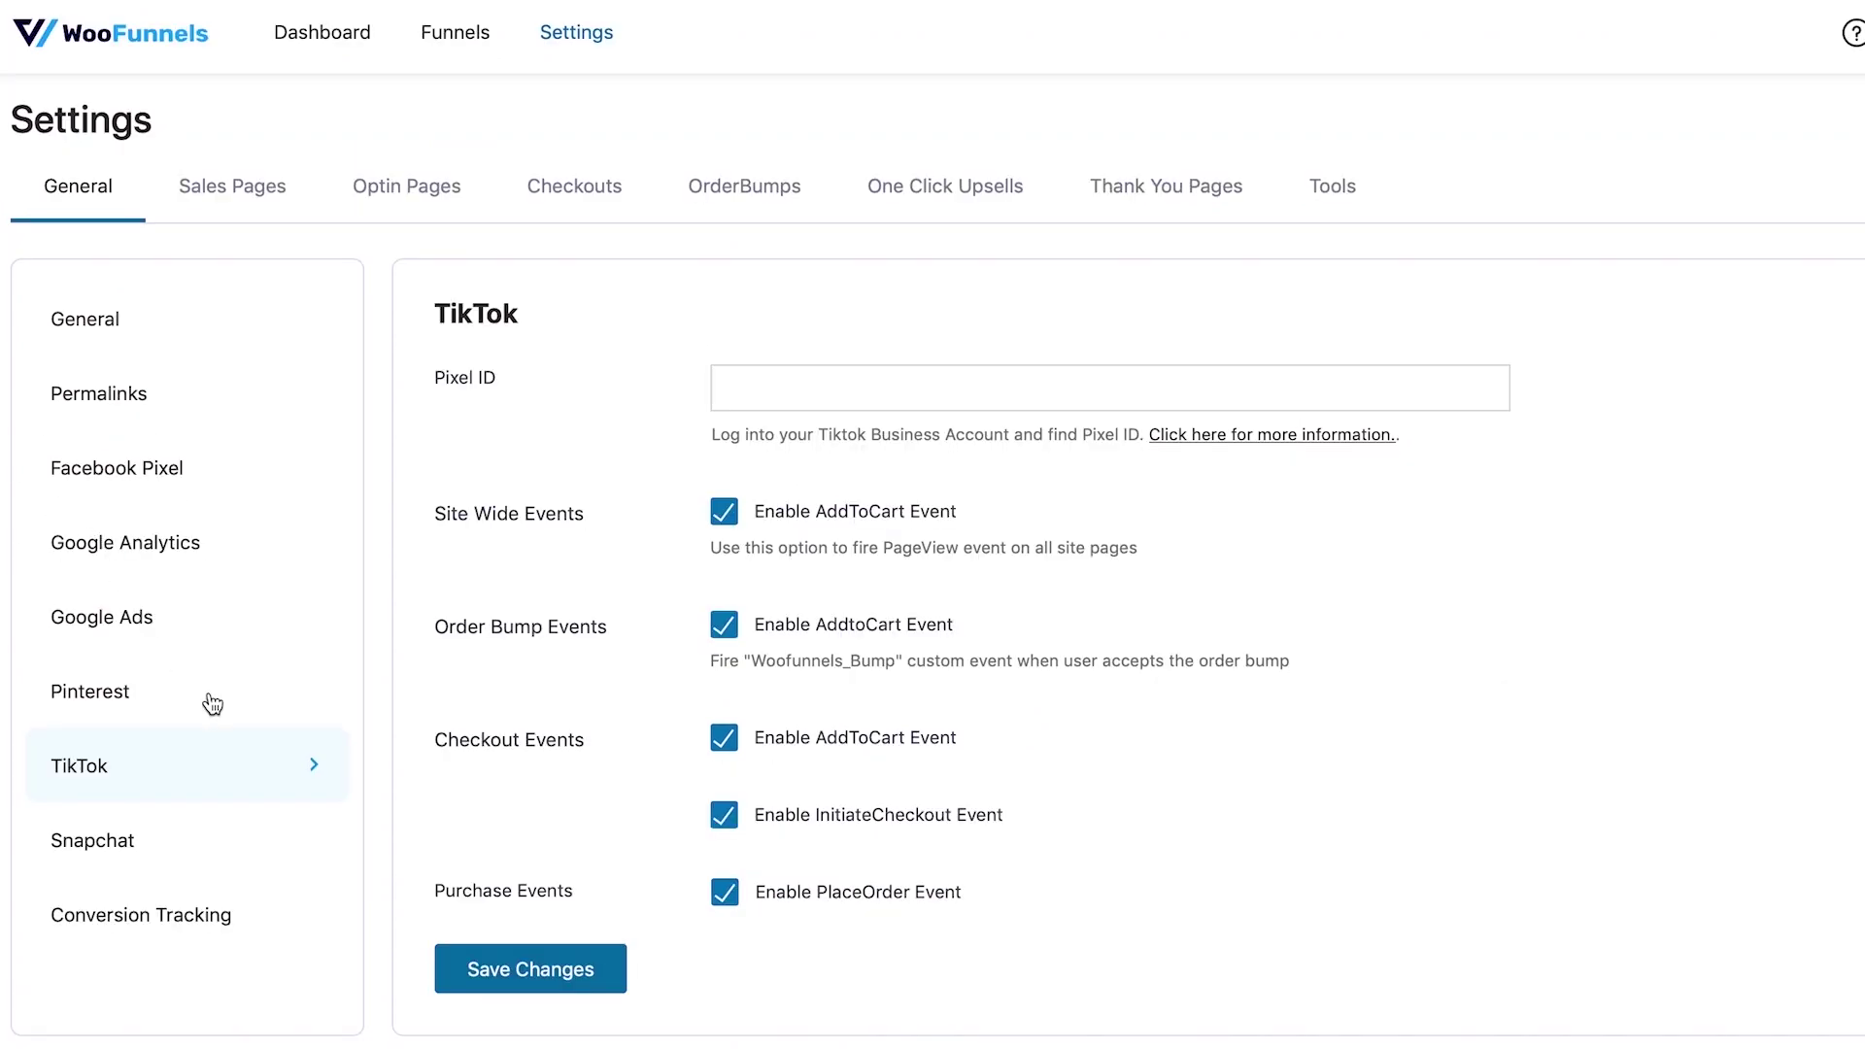
{"action": "scroll", "coordinate": [213, 703], "scroll_direction": "down", "scroll_amount": 1}
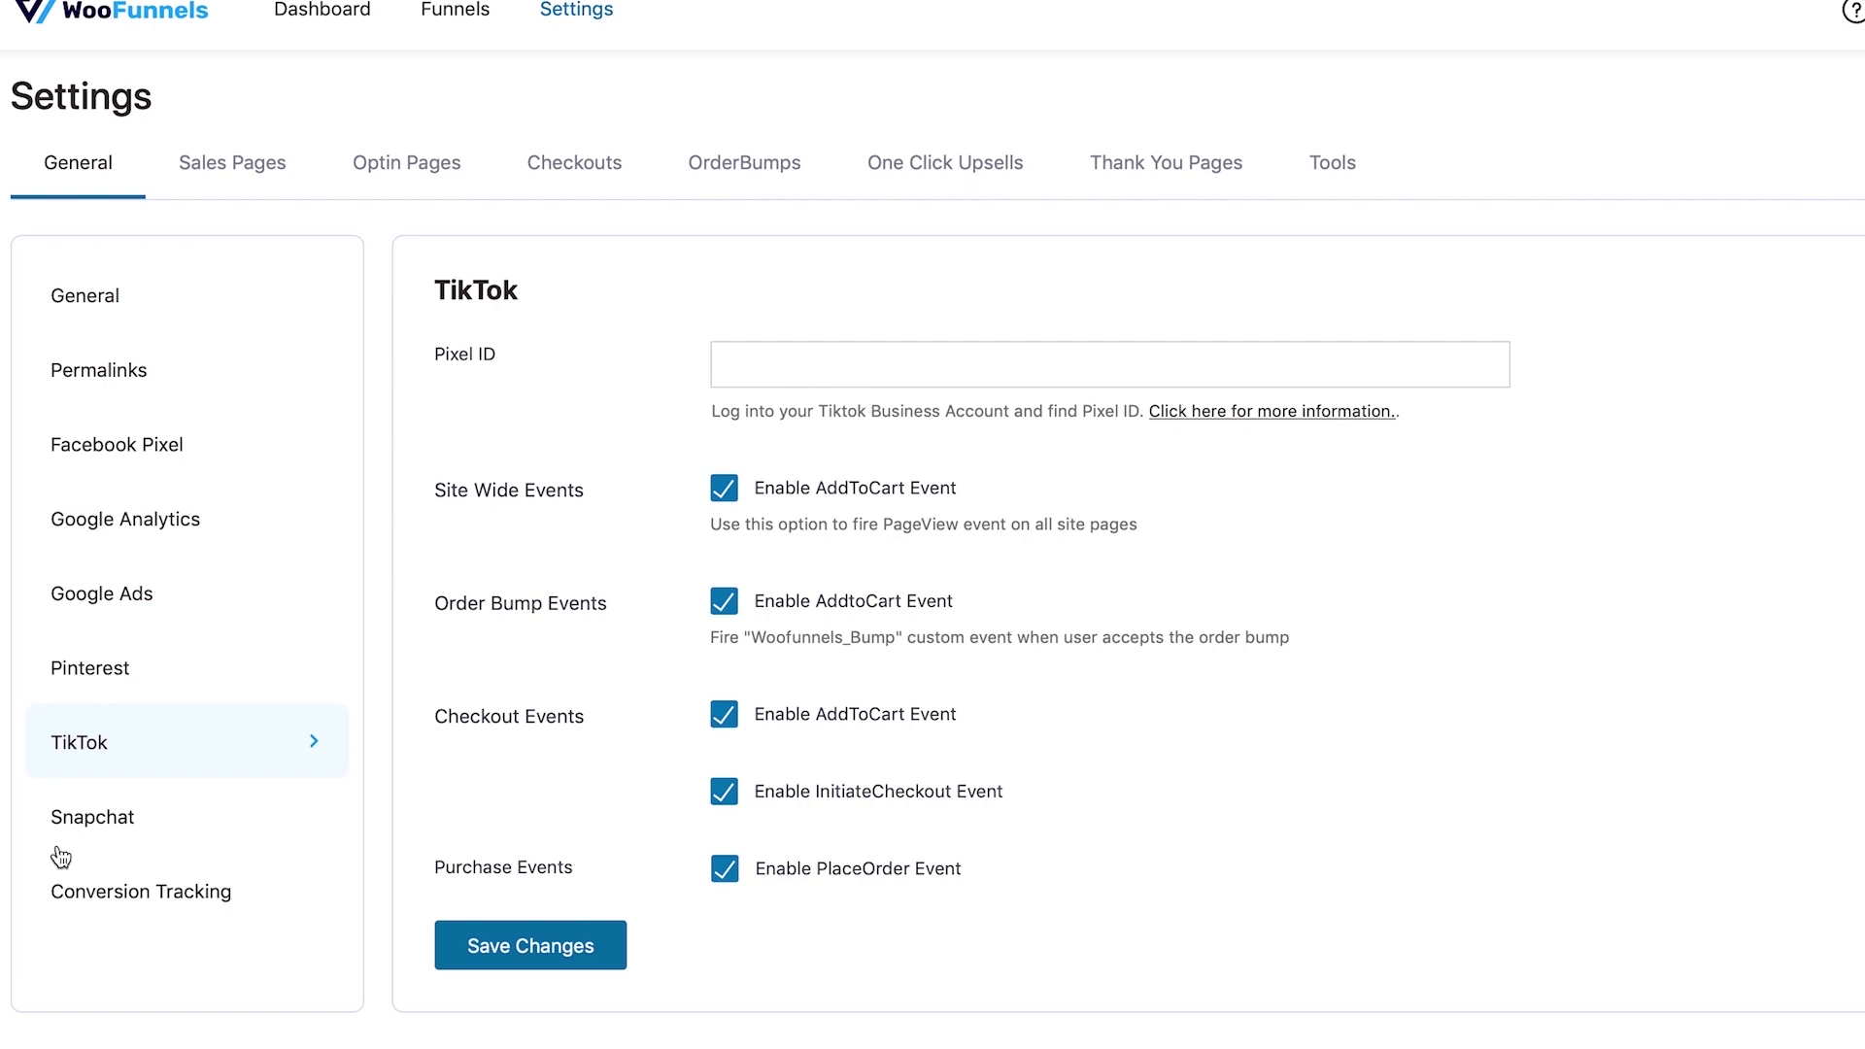
{"action": "left_click", "coordinate": [92, 826]}
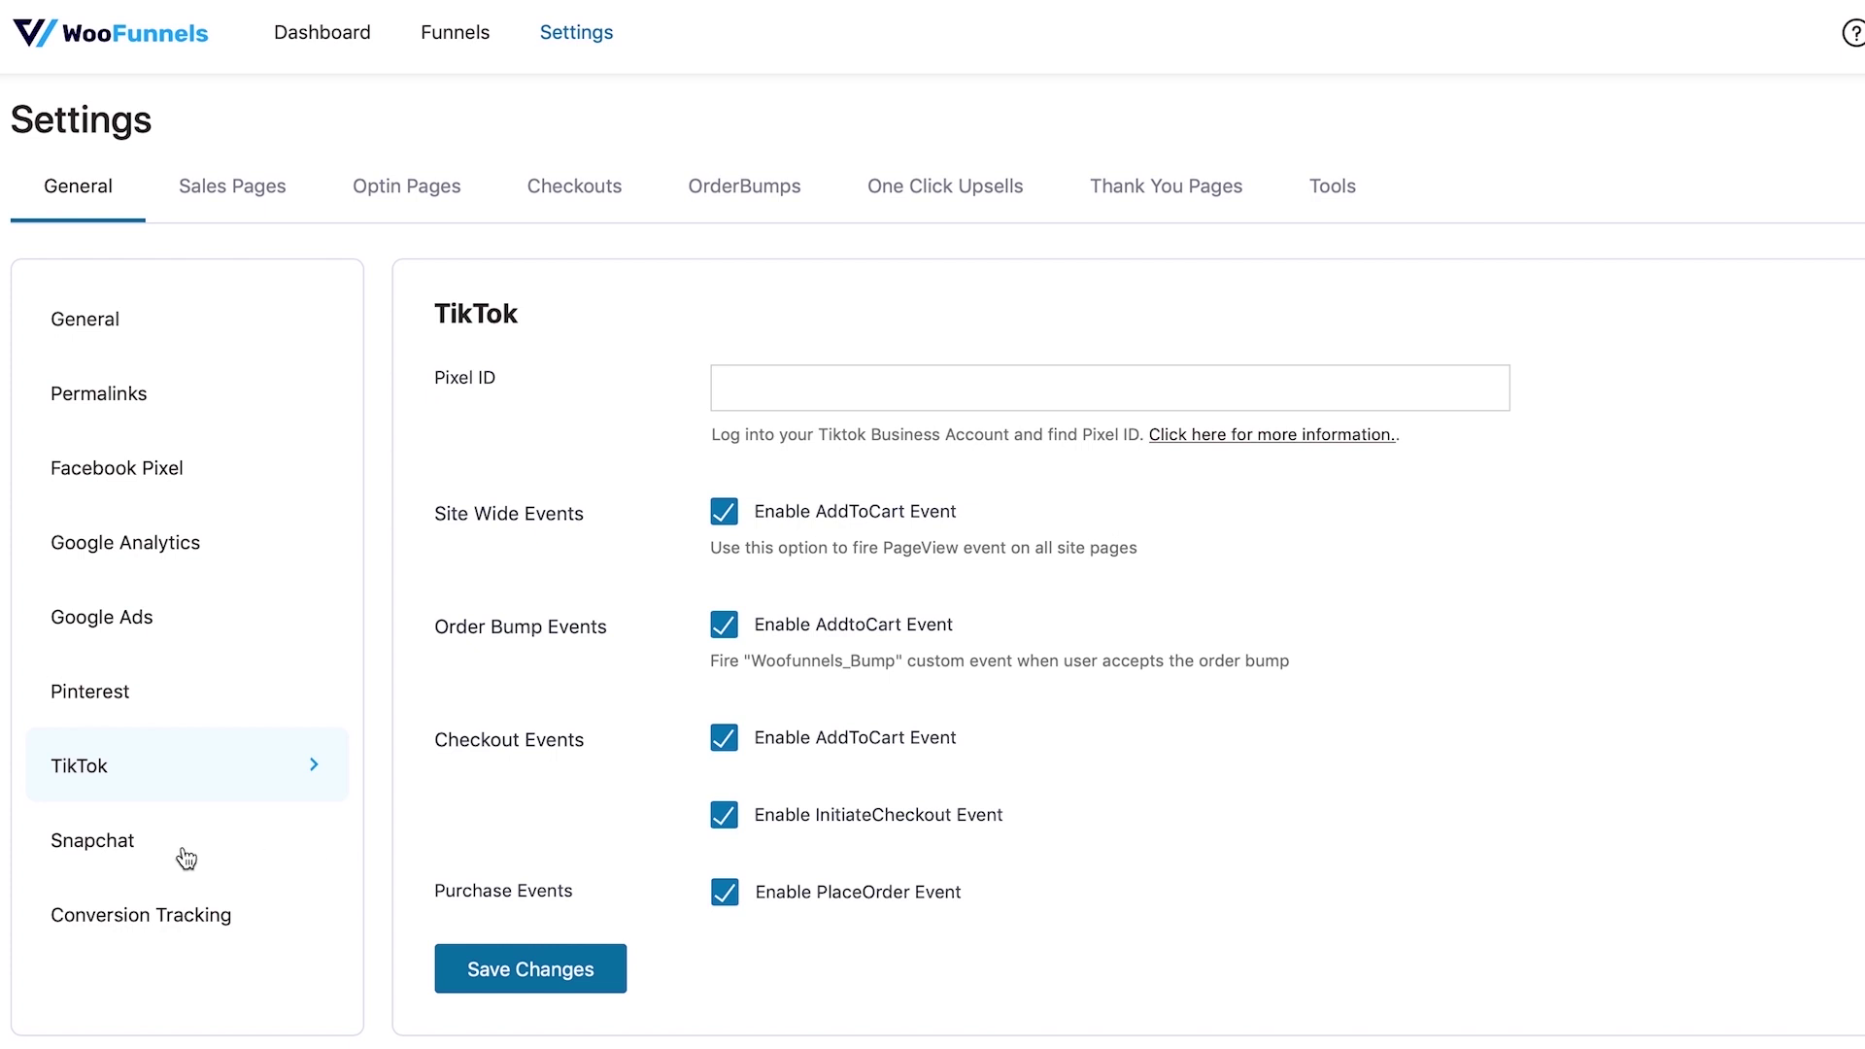
{"action": "left_click", "coordinate": [123, 840]}
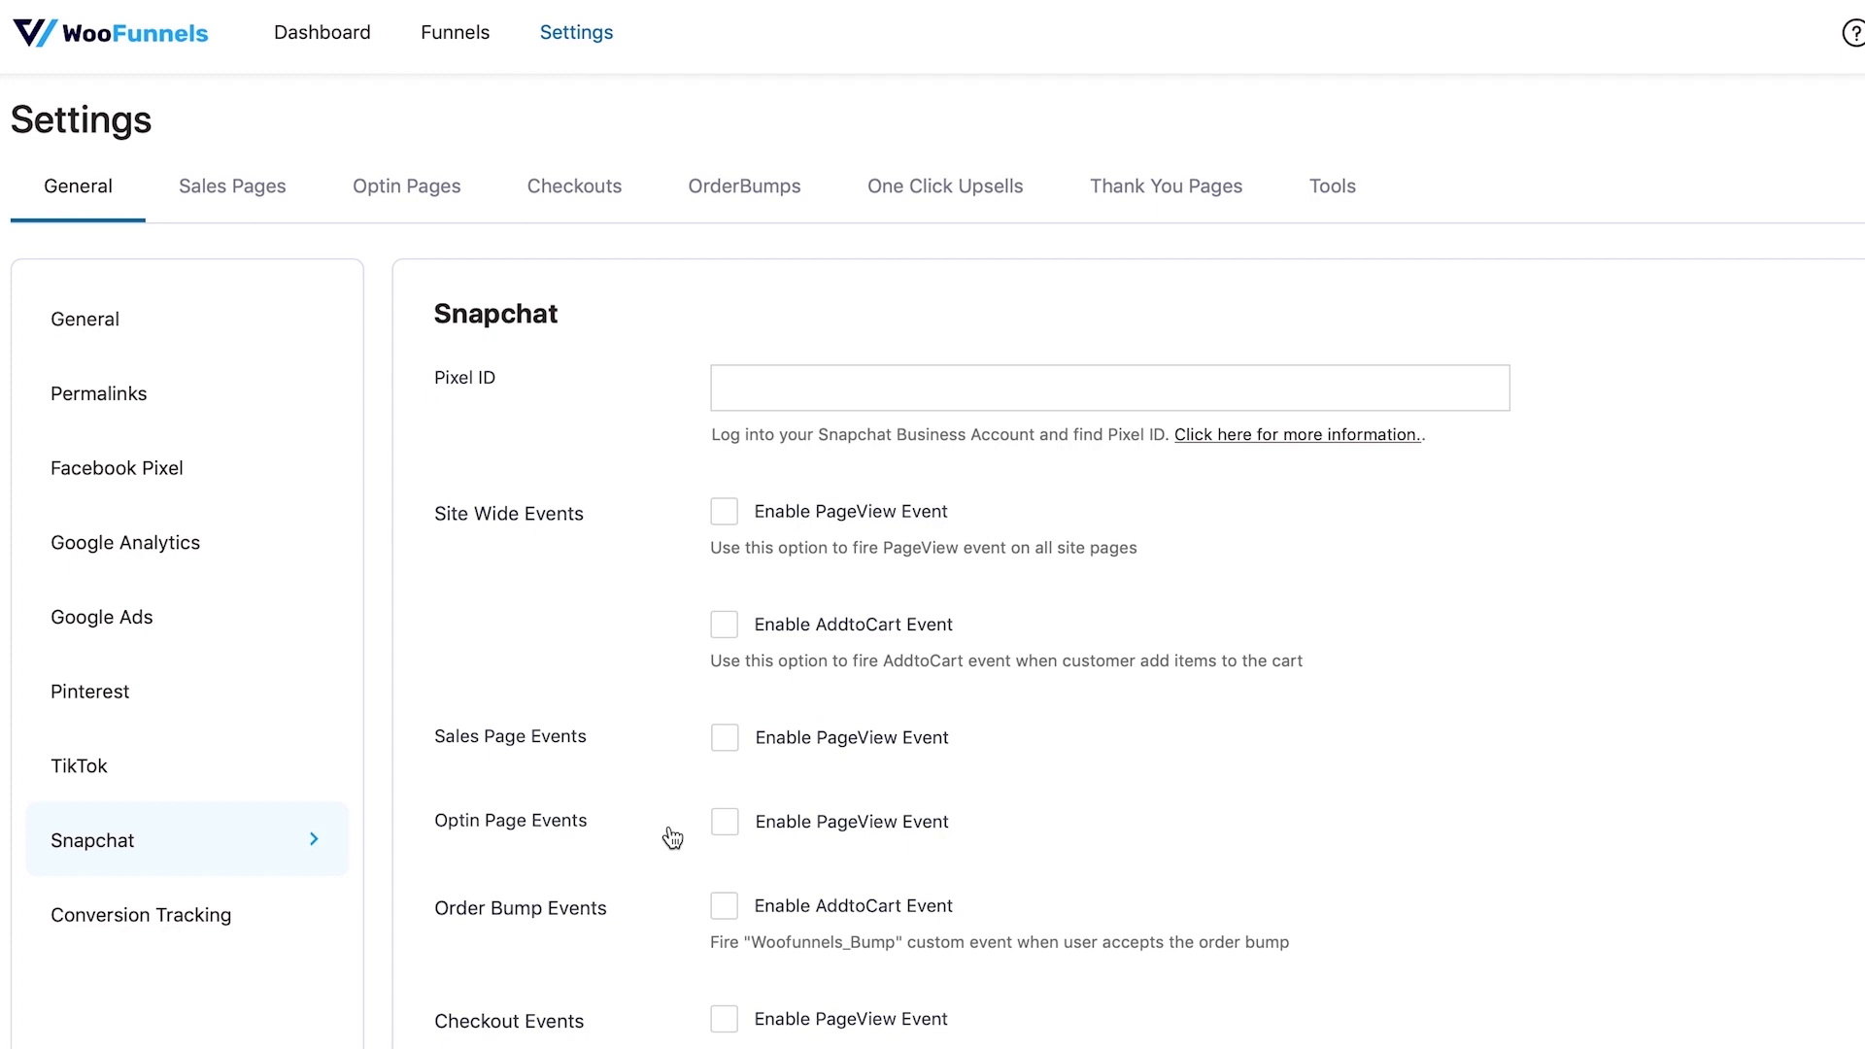
{"action": "scroll", "coordinate": [546, 685], "scroll_direction": "down", "scroll_amount": 4}
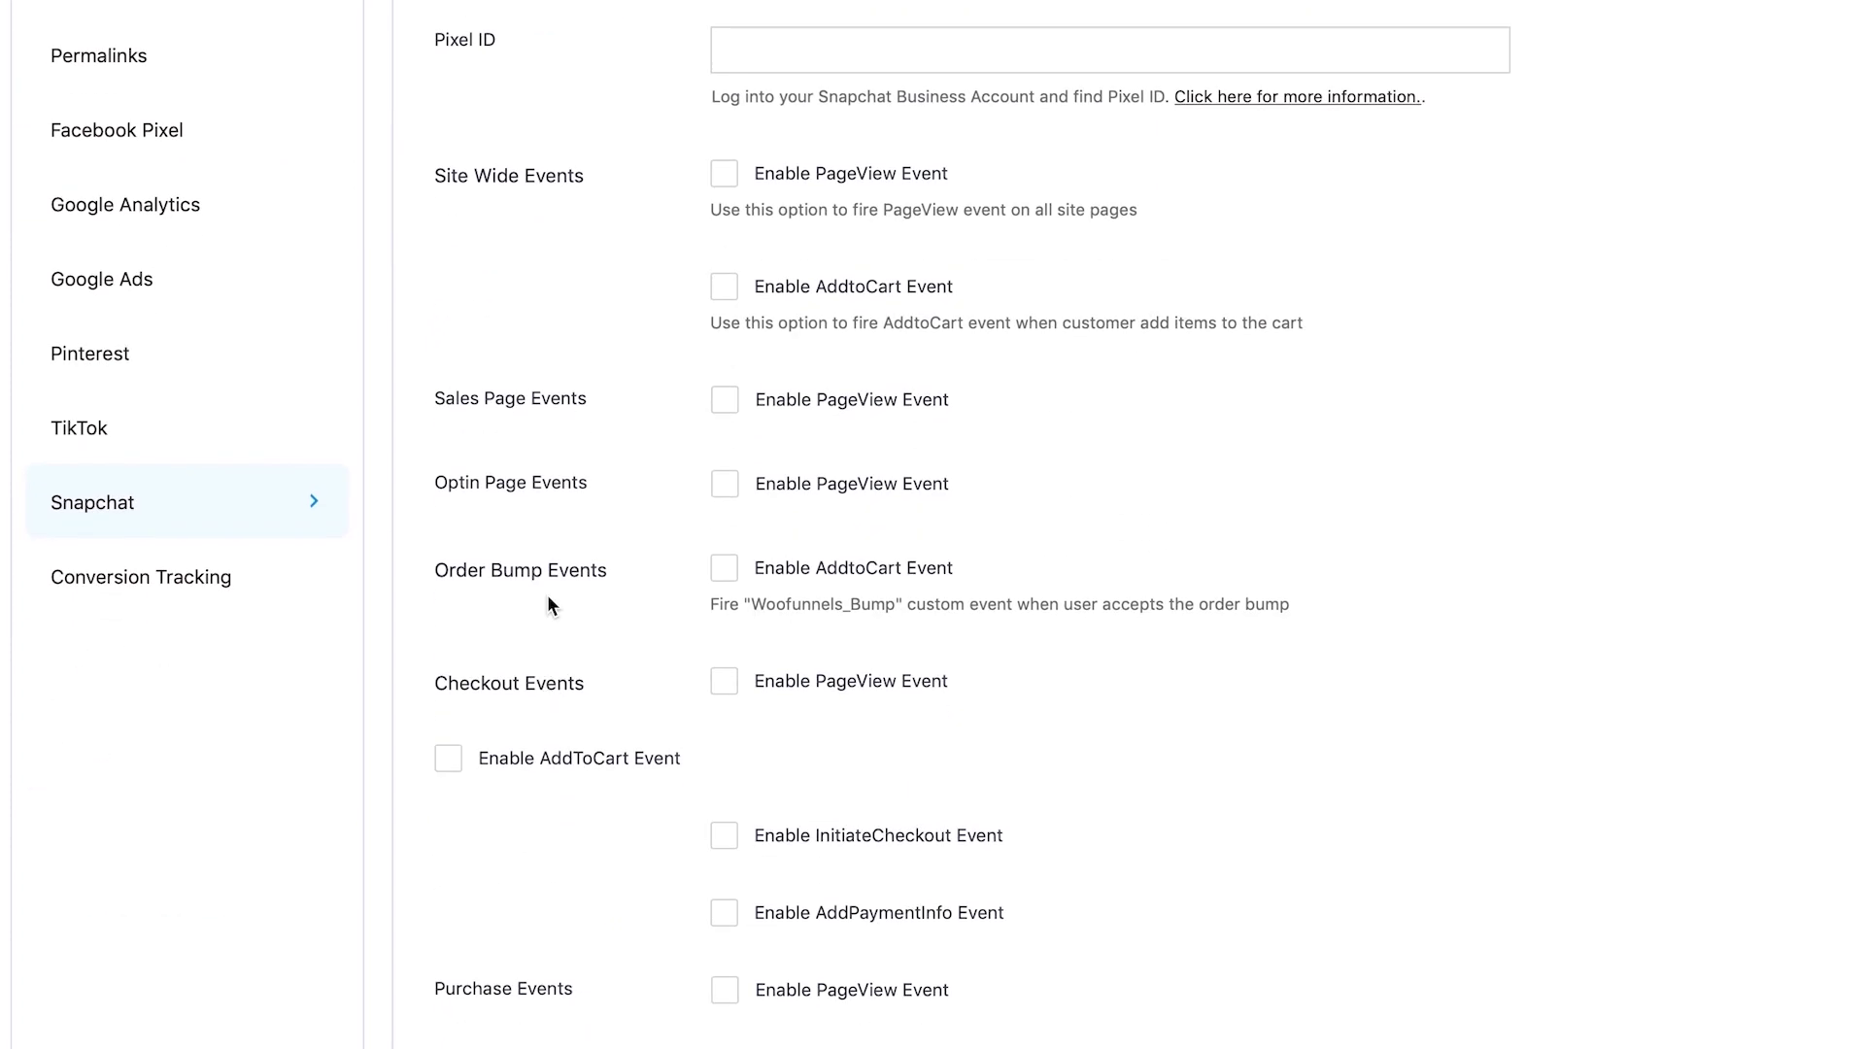
{"action": "scroll", "coordinate": [655, 808], "scroll_direction": "down", "scroll_amount": 2}
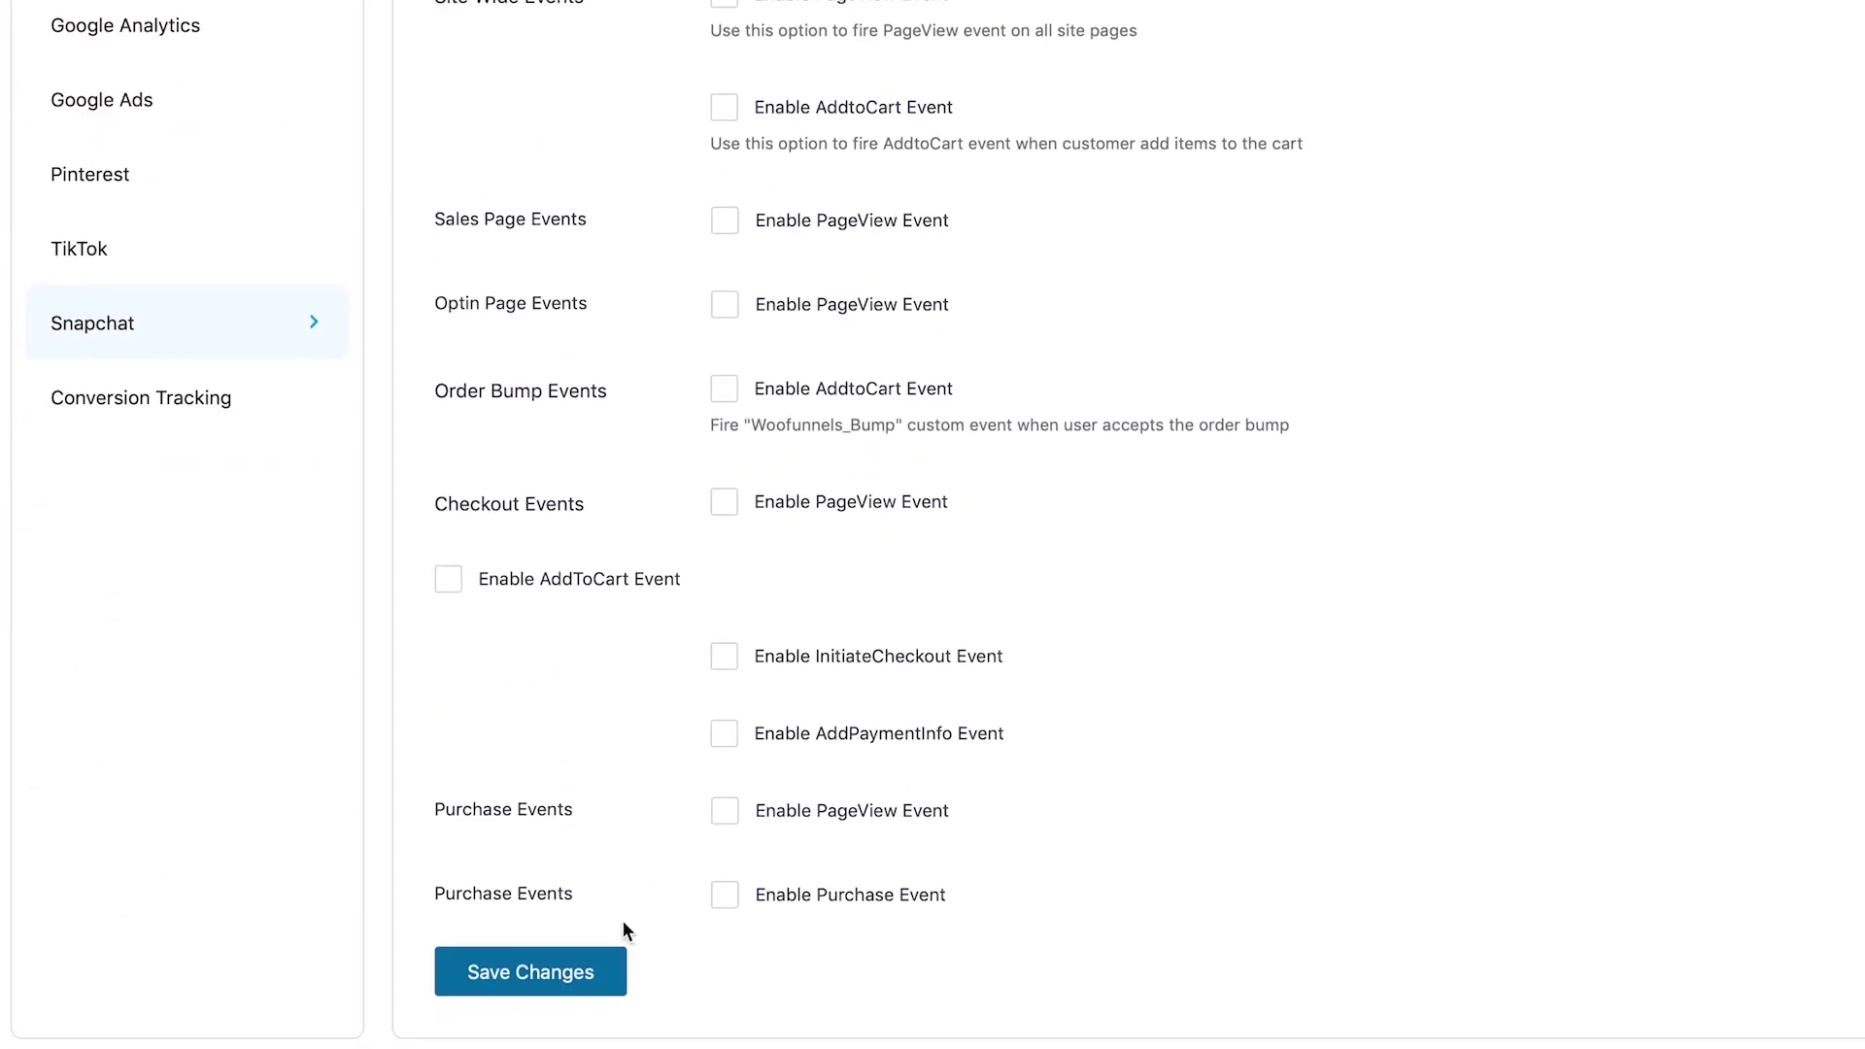
{"action": "scroll", "coordinate": [321, 685], "scroll_direction": "up", "scroll_amount": 5}
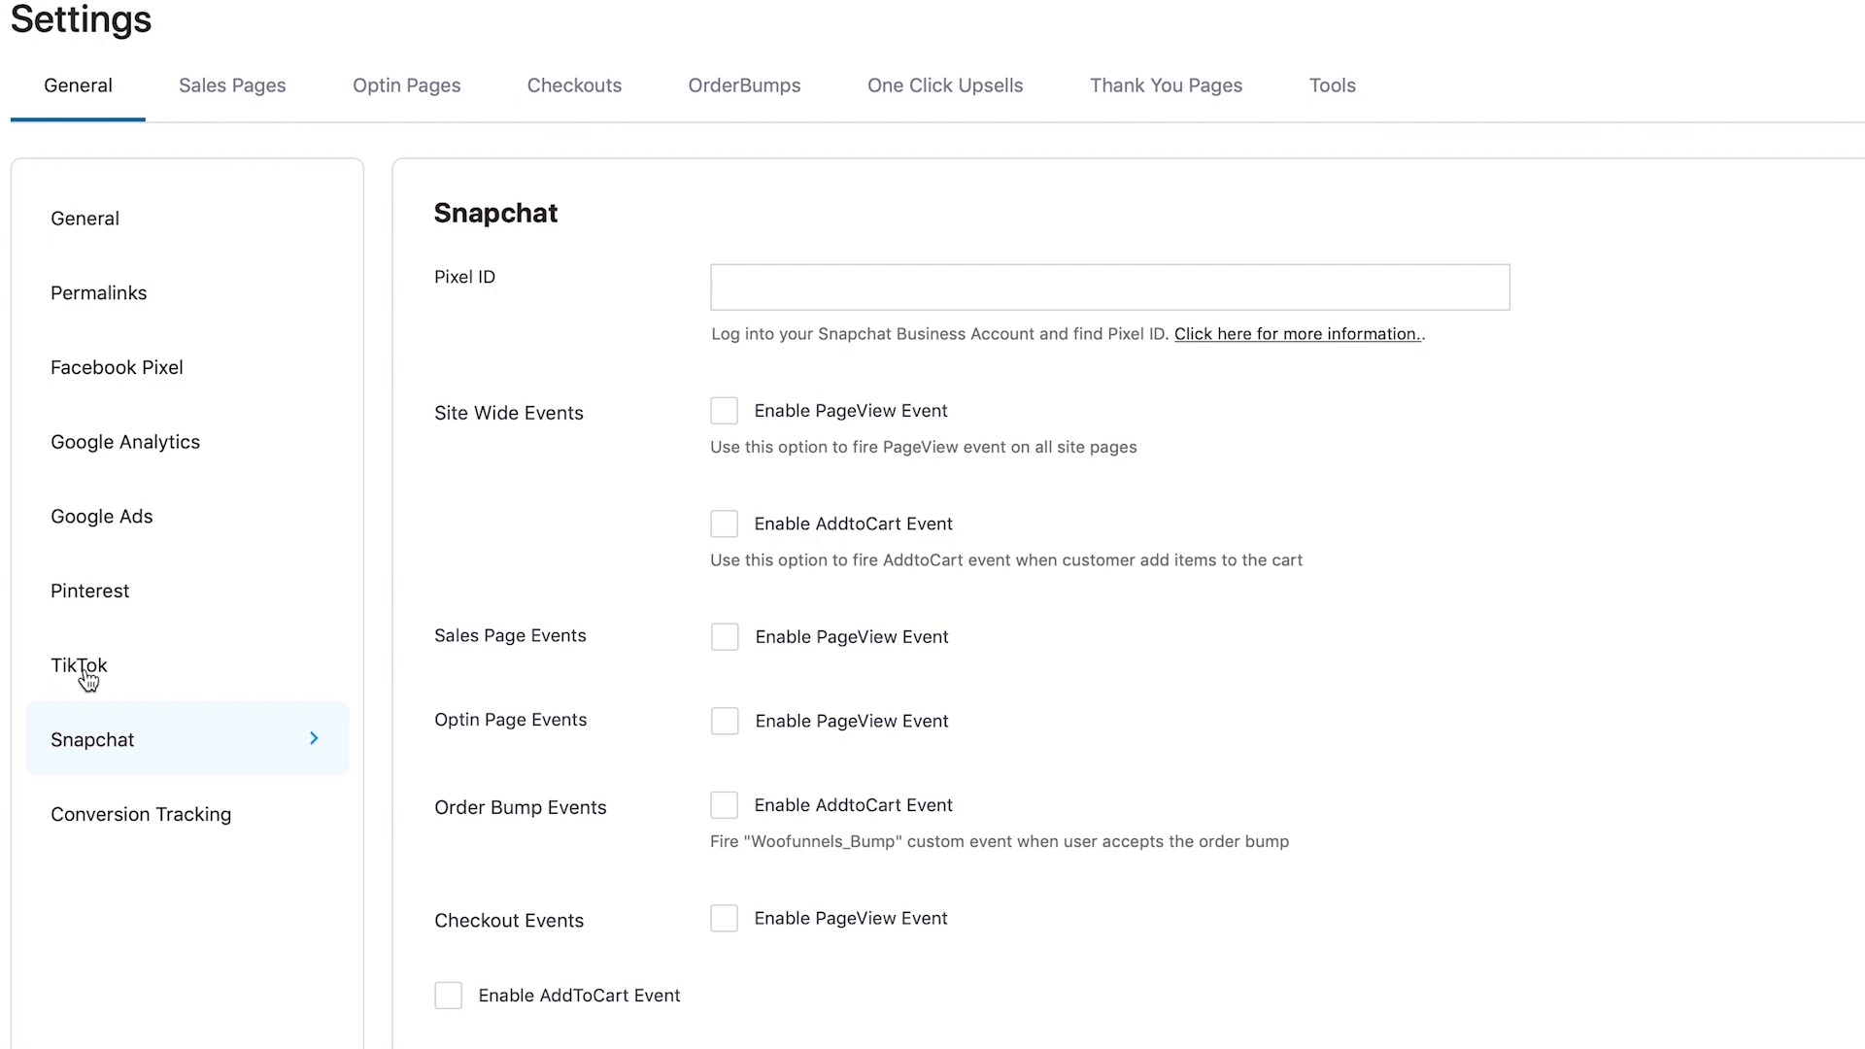
{"action": "left_click", "coordinate": [85, 680]}
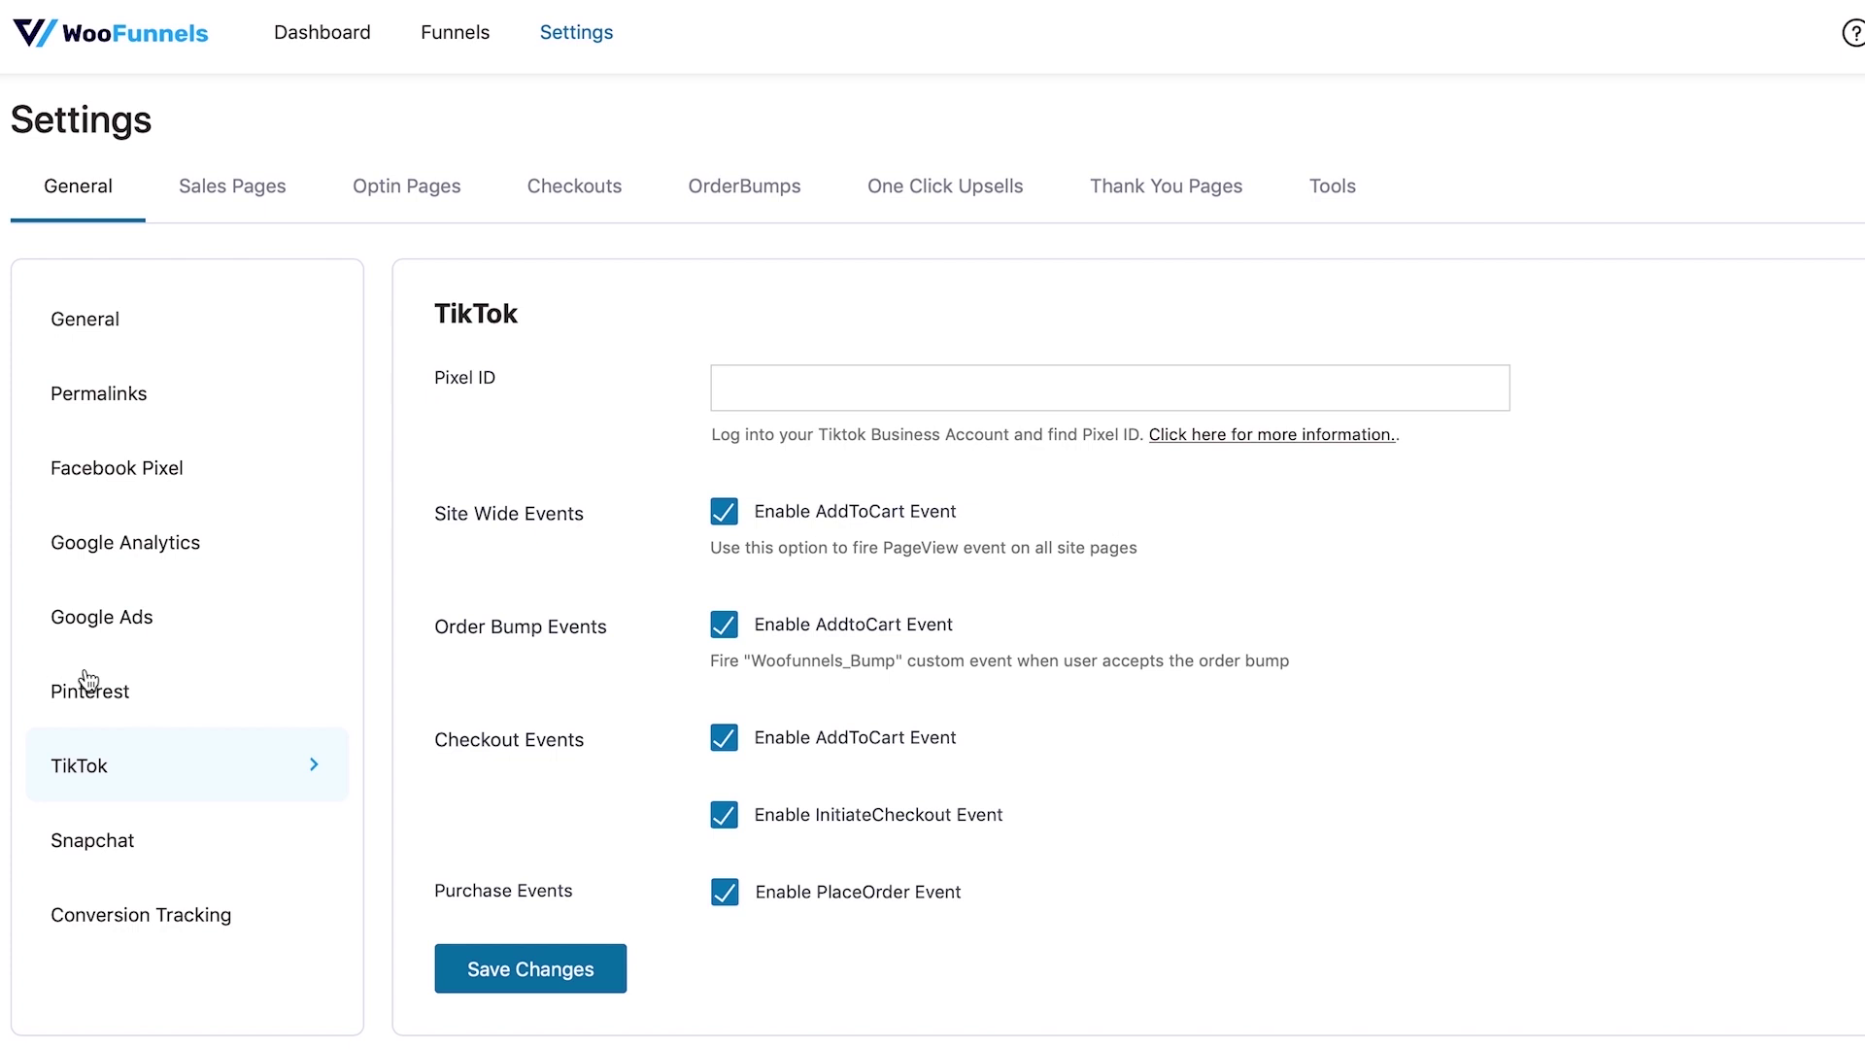
{"action": "scroll", "coordinate": [87, 680], "scroll_direction": "down", "scroll_amount": 1}
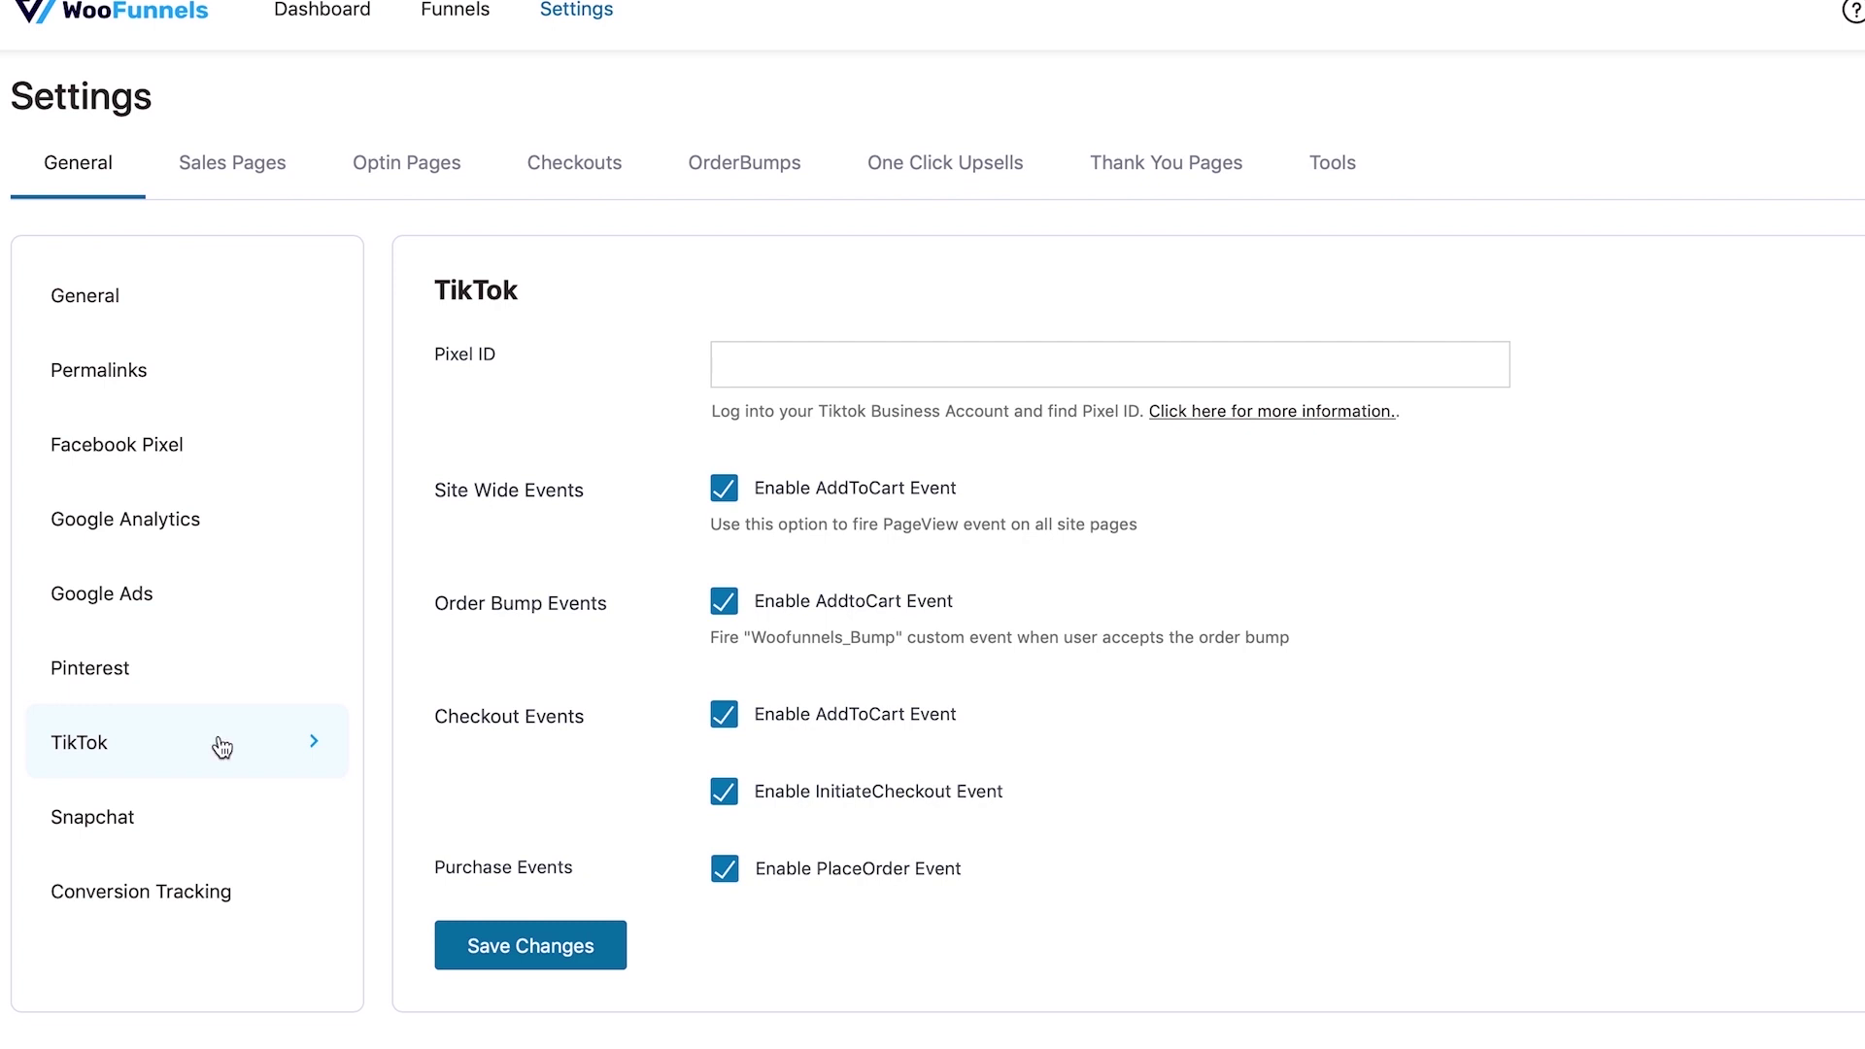
{"action": "left_click", "coordinate": [131, 458]}
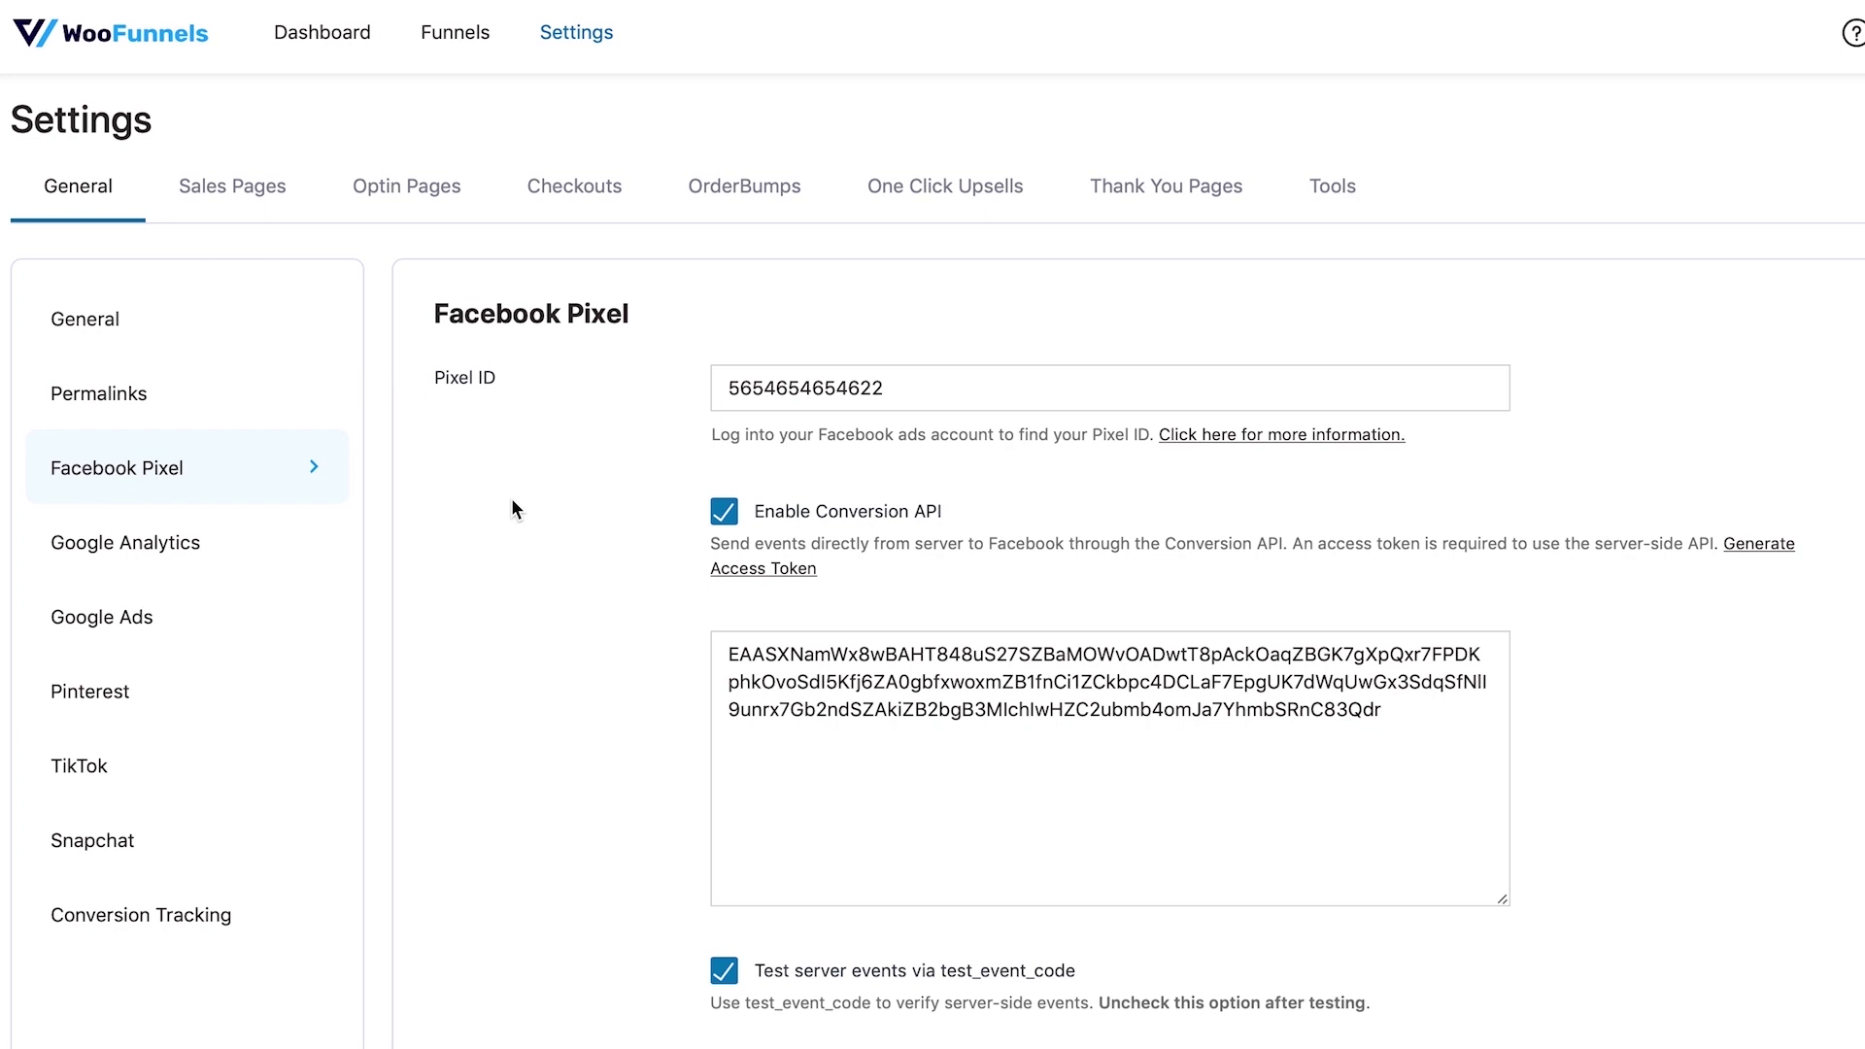
Scroll through the Facebook Pixel Optin, Order Bump, Checkout and Purchase event checkboxes.
{"action": "scroll", "coordinate": [511, 497], "scroll_direction": "down", "scroll_amount": 5}
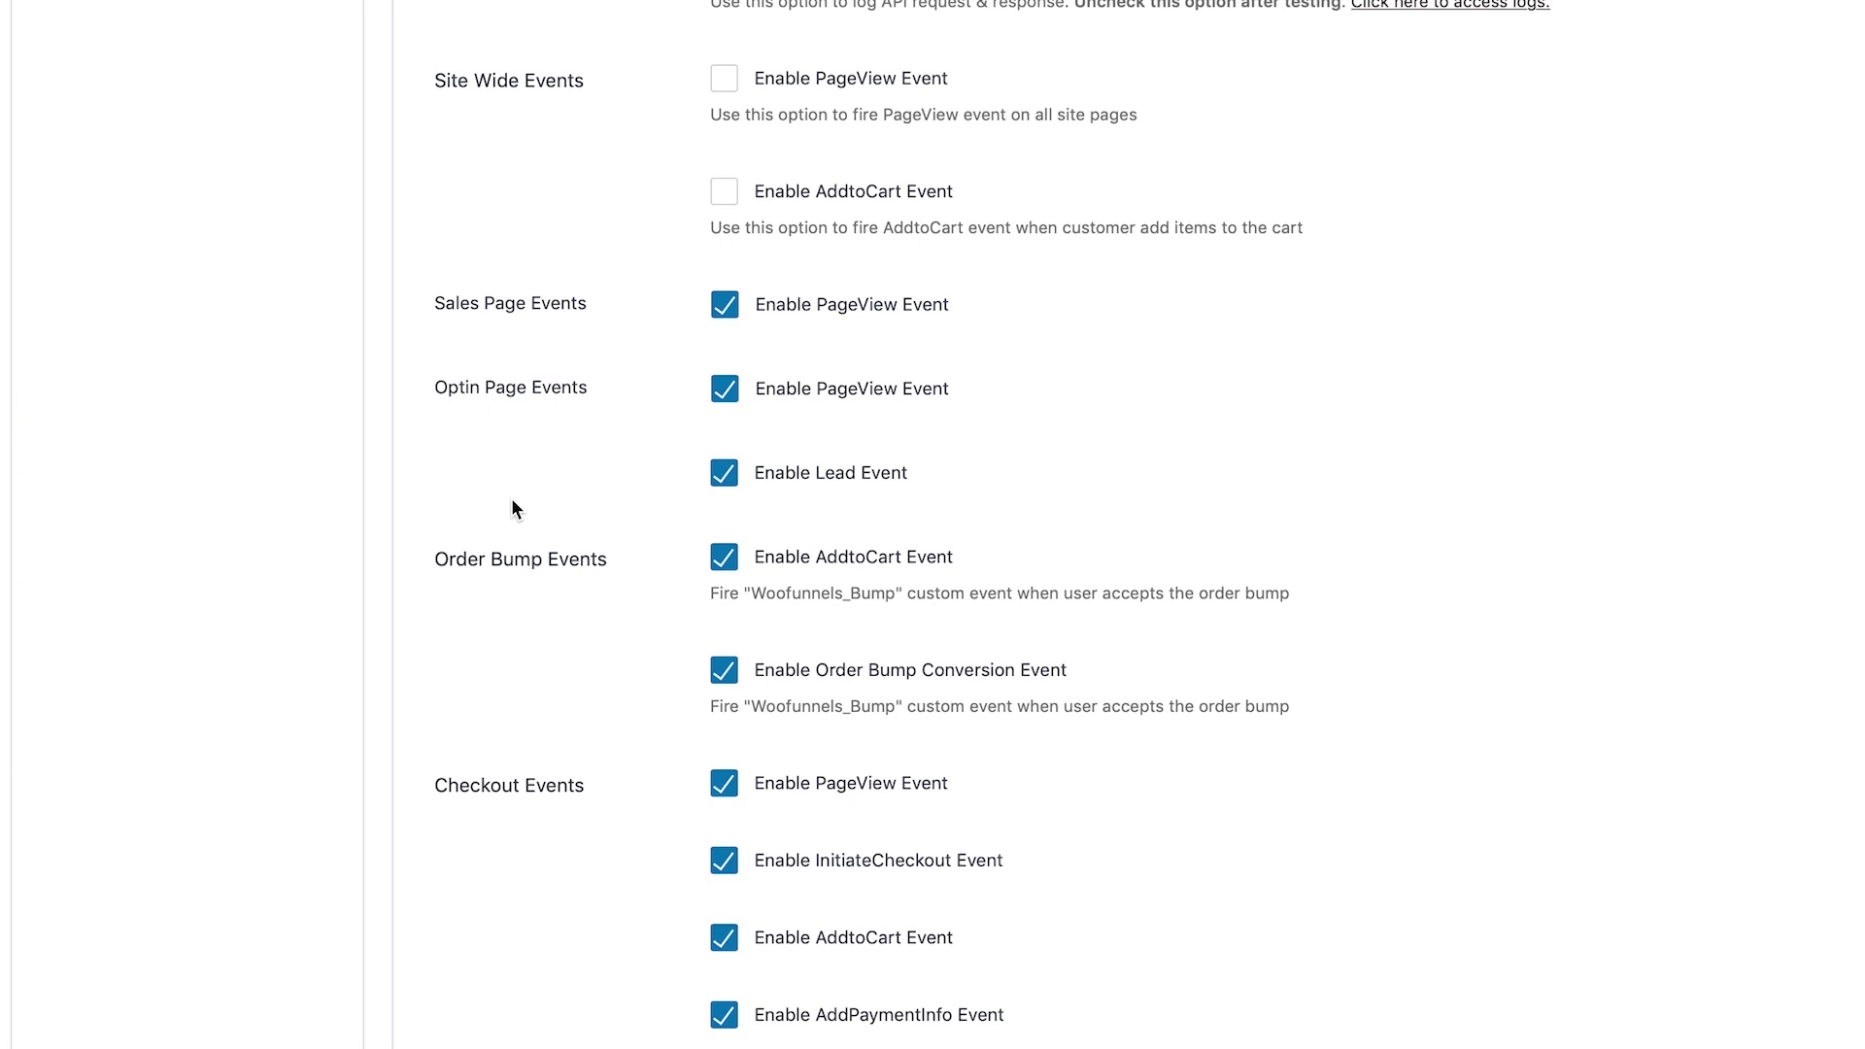
{"action": "scroll", "coordinate": [512, 500], "scroll_direction": "down", "scroll_amount": 2}
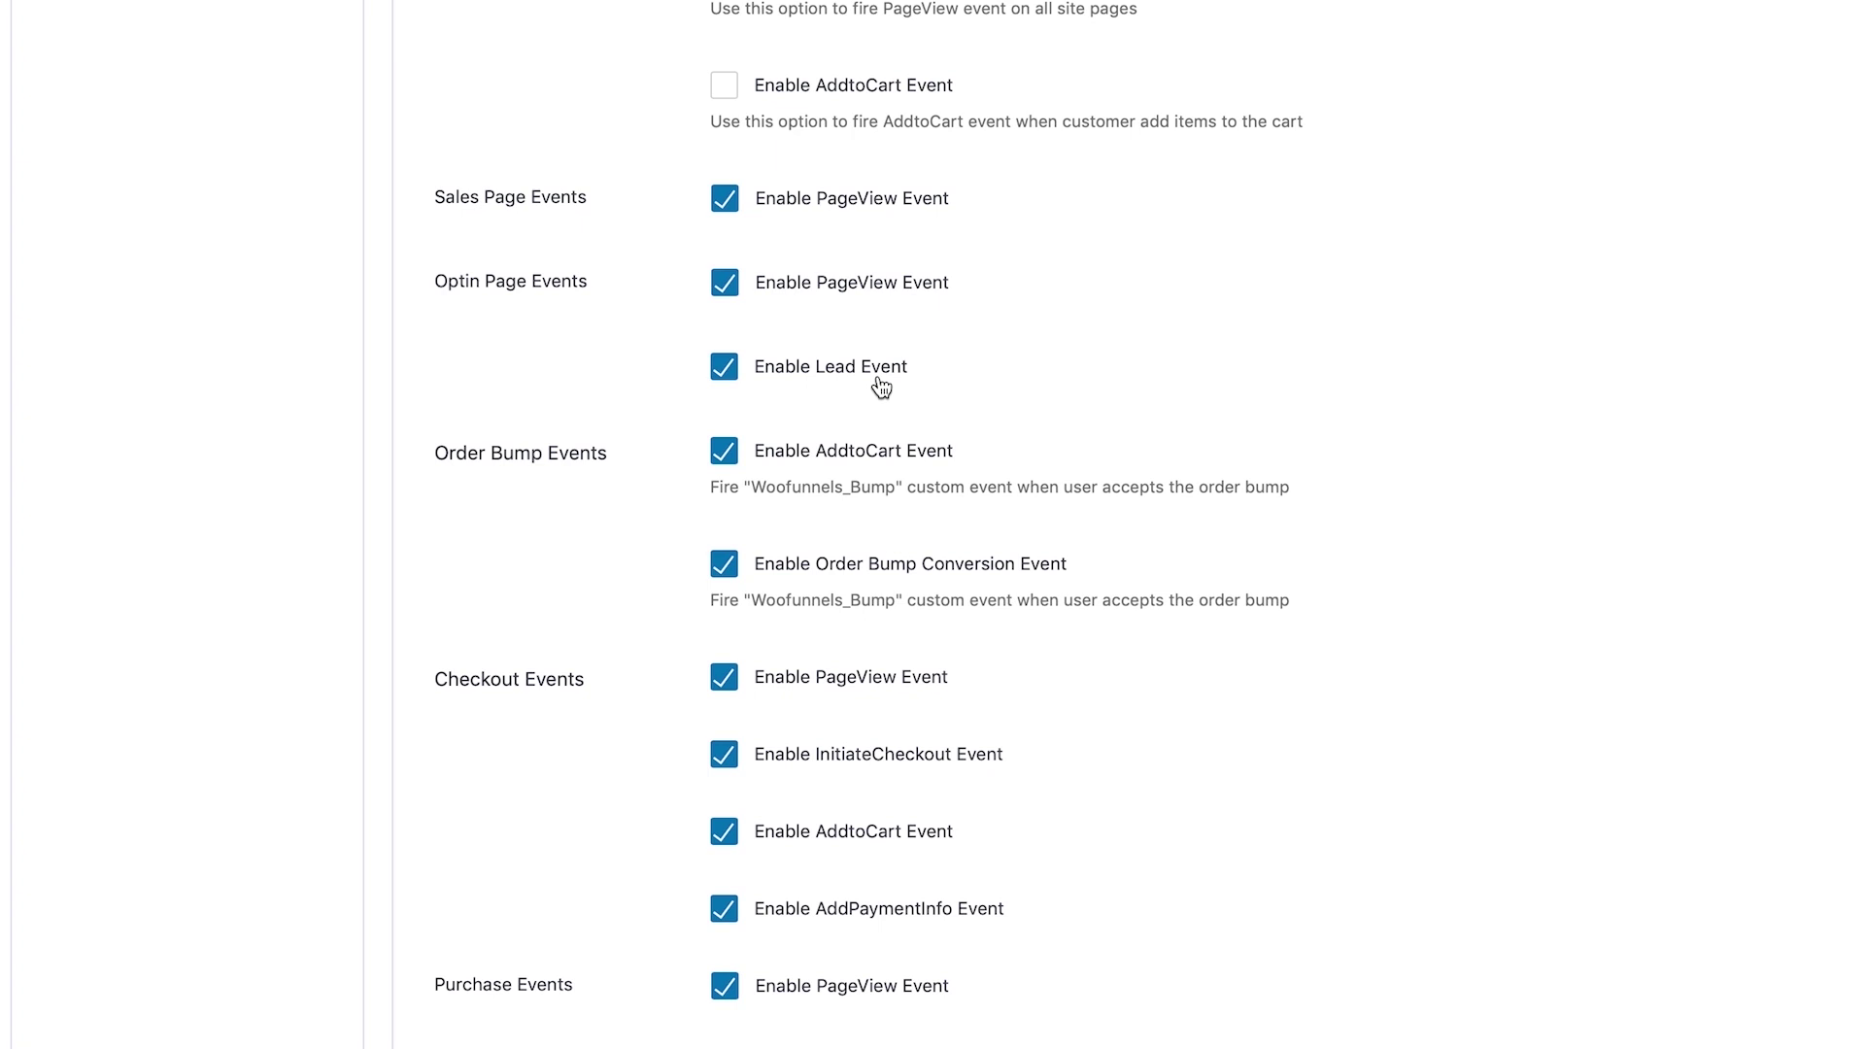
{"action": "scroll", "coordinate": [878, 387], "scroll_direction": "down", "scroll_amount": 1}
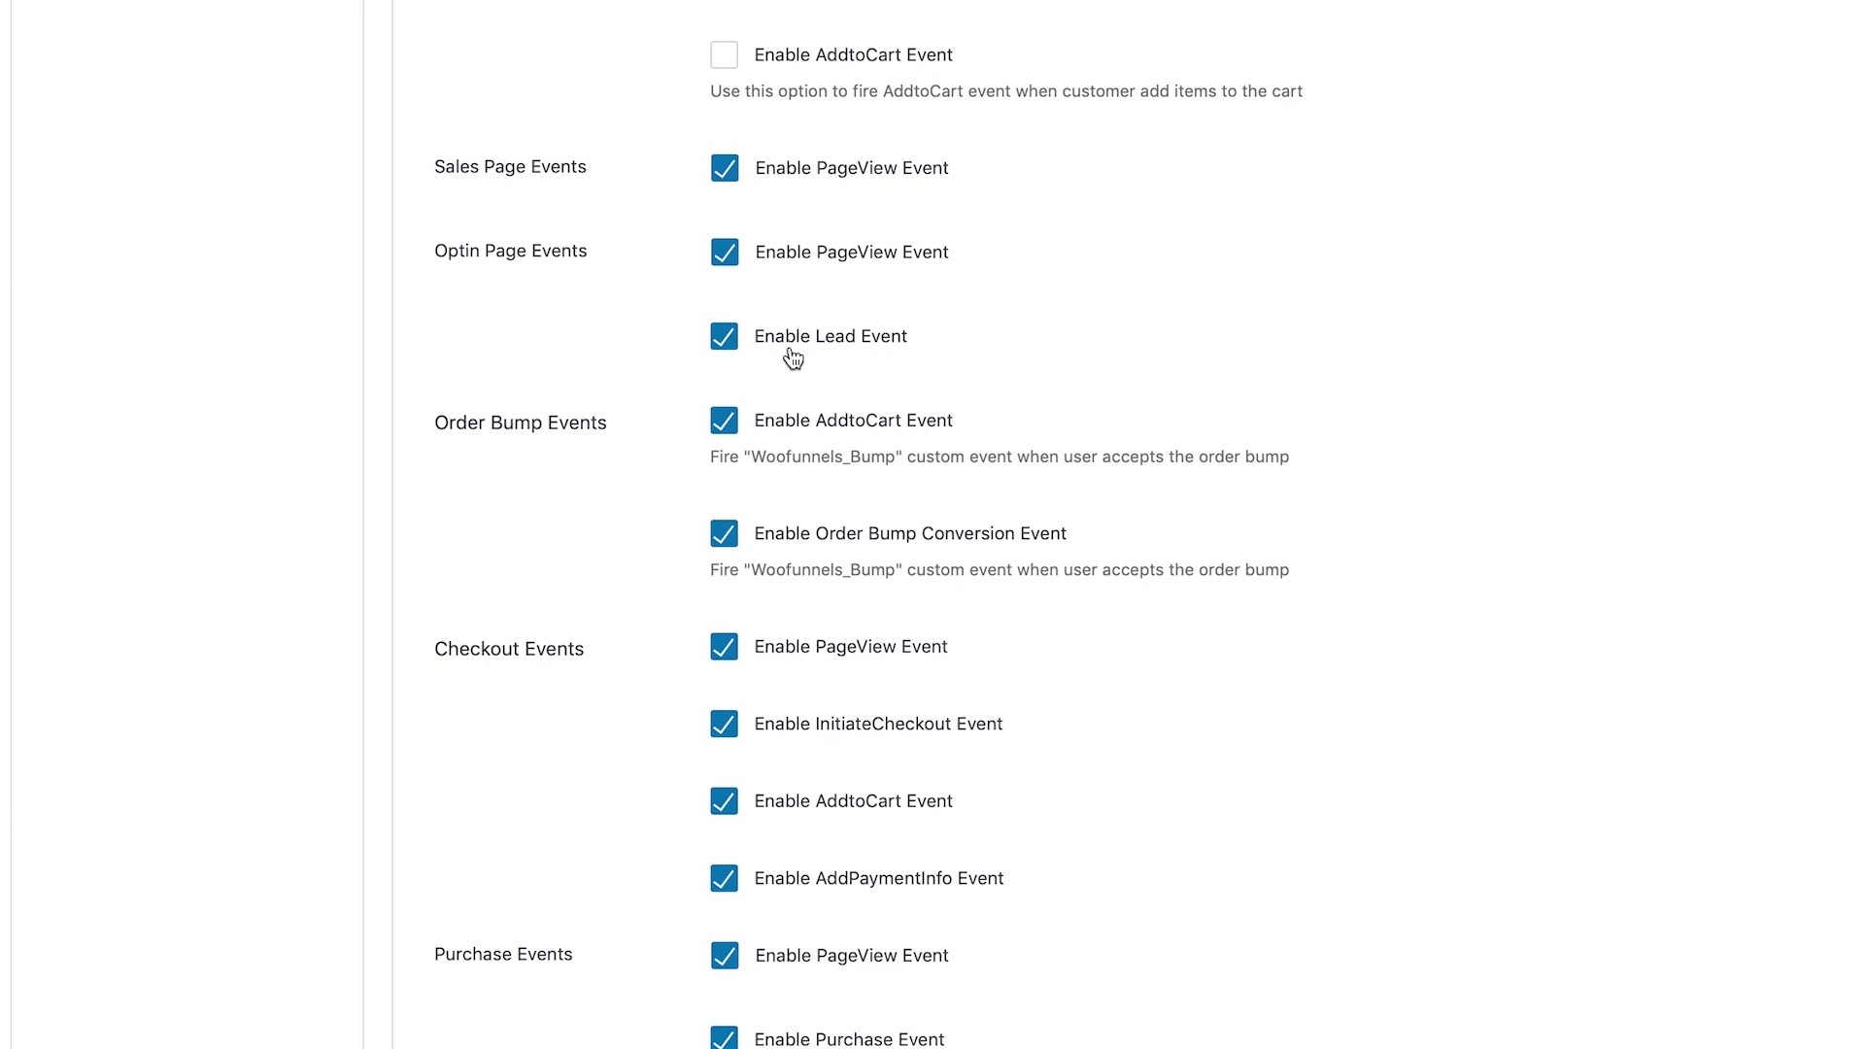
{"action": "scroll", "coordinate": [792, 361], "scroll_direction": "down", "scroll_amount": 3}
{"action": "scroll", "coordinate": [550, 363], "scroll_direction": "down", "scroll_amount": 2}
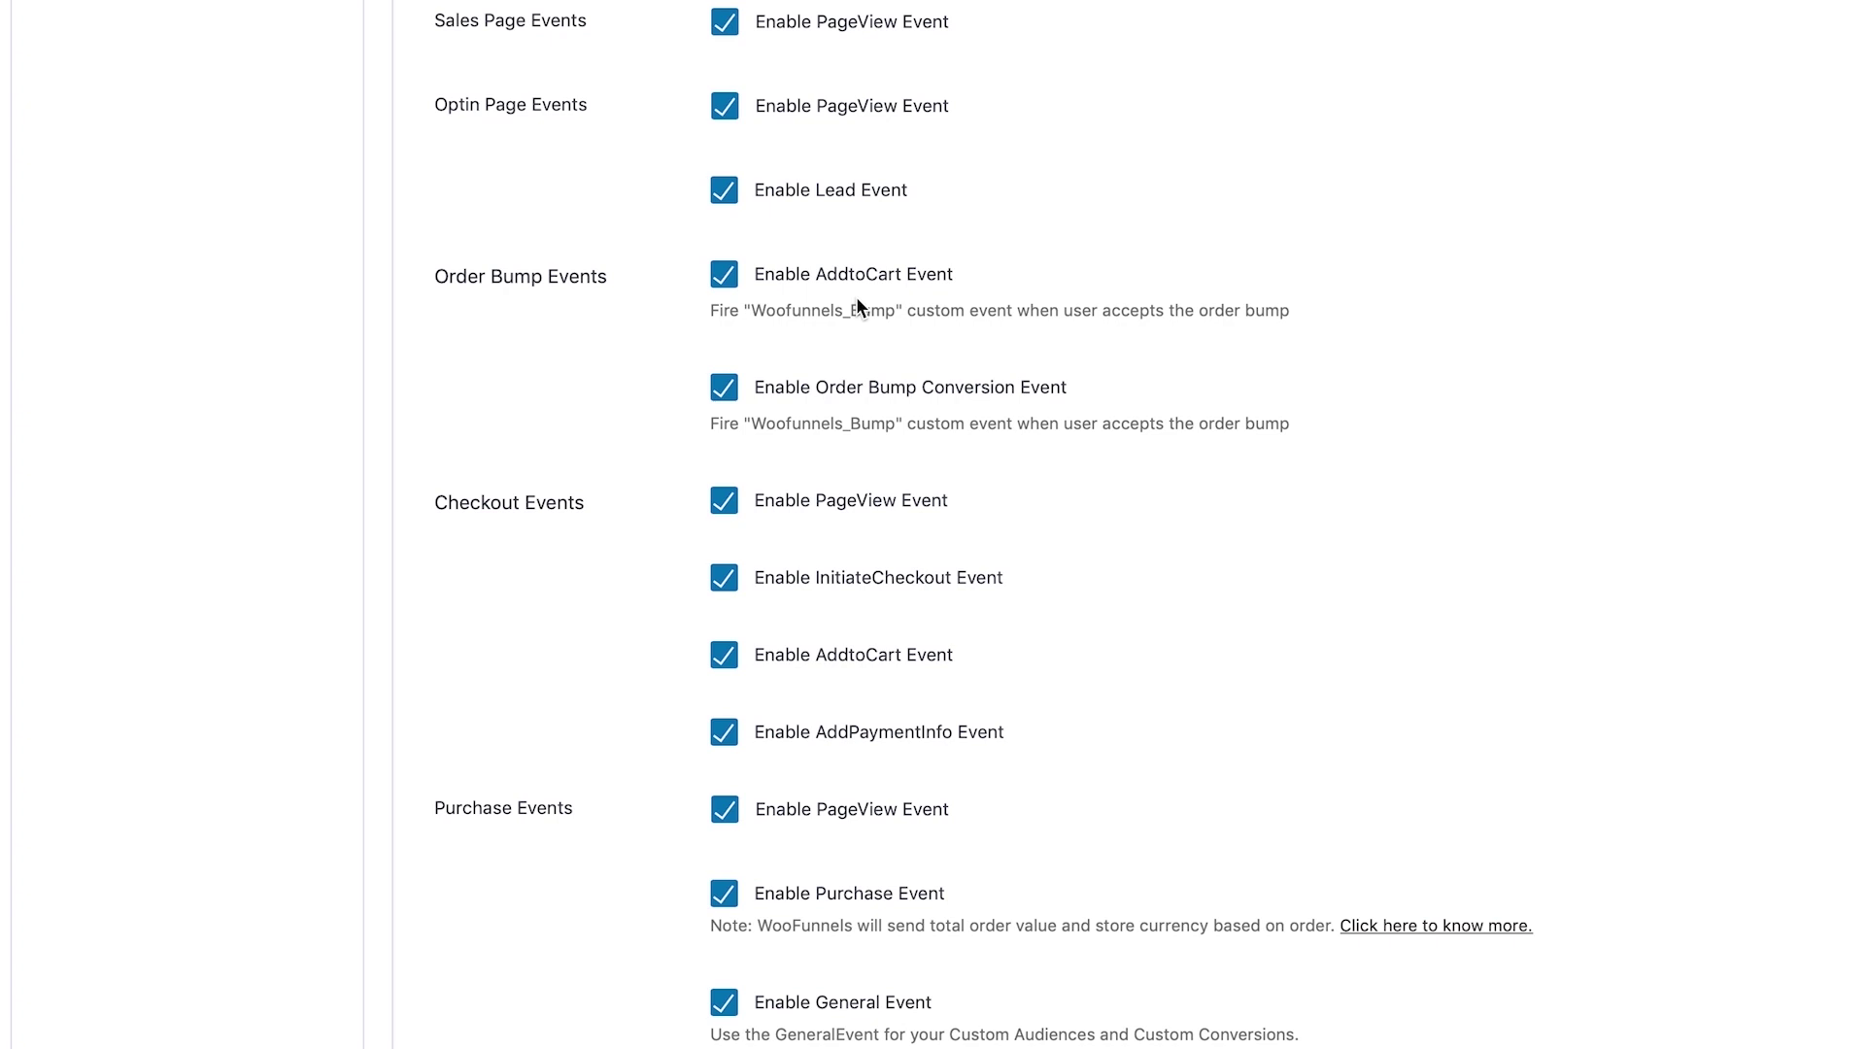
{"action": "scroll", "coordinate": [857, 307], "scroll_direction": "down", "scroll_amount": 1}
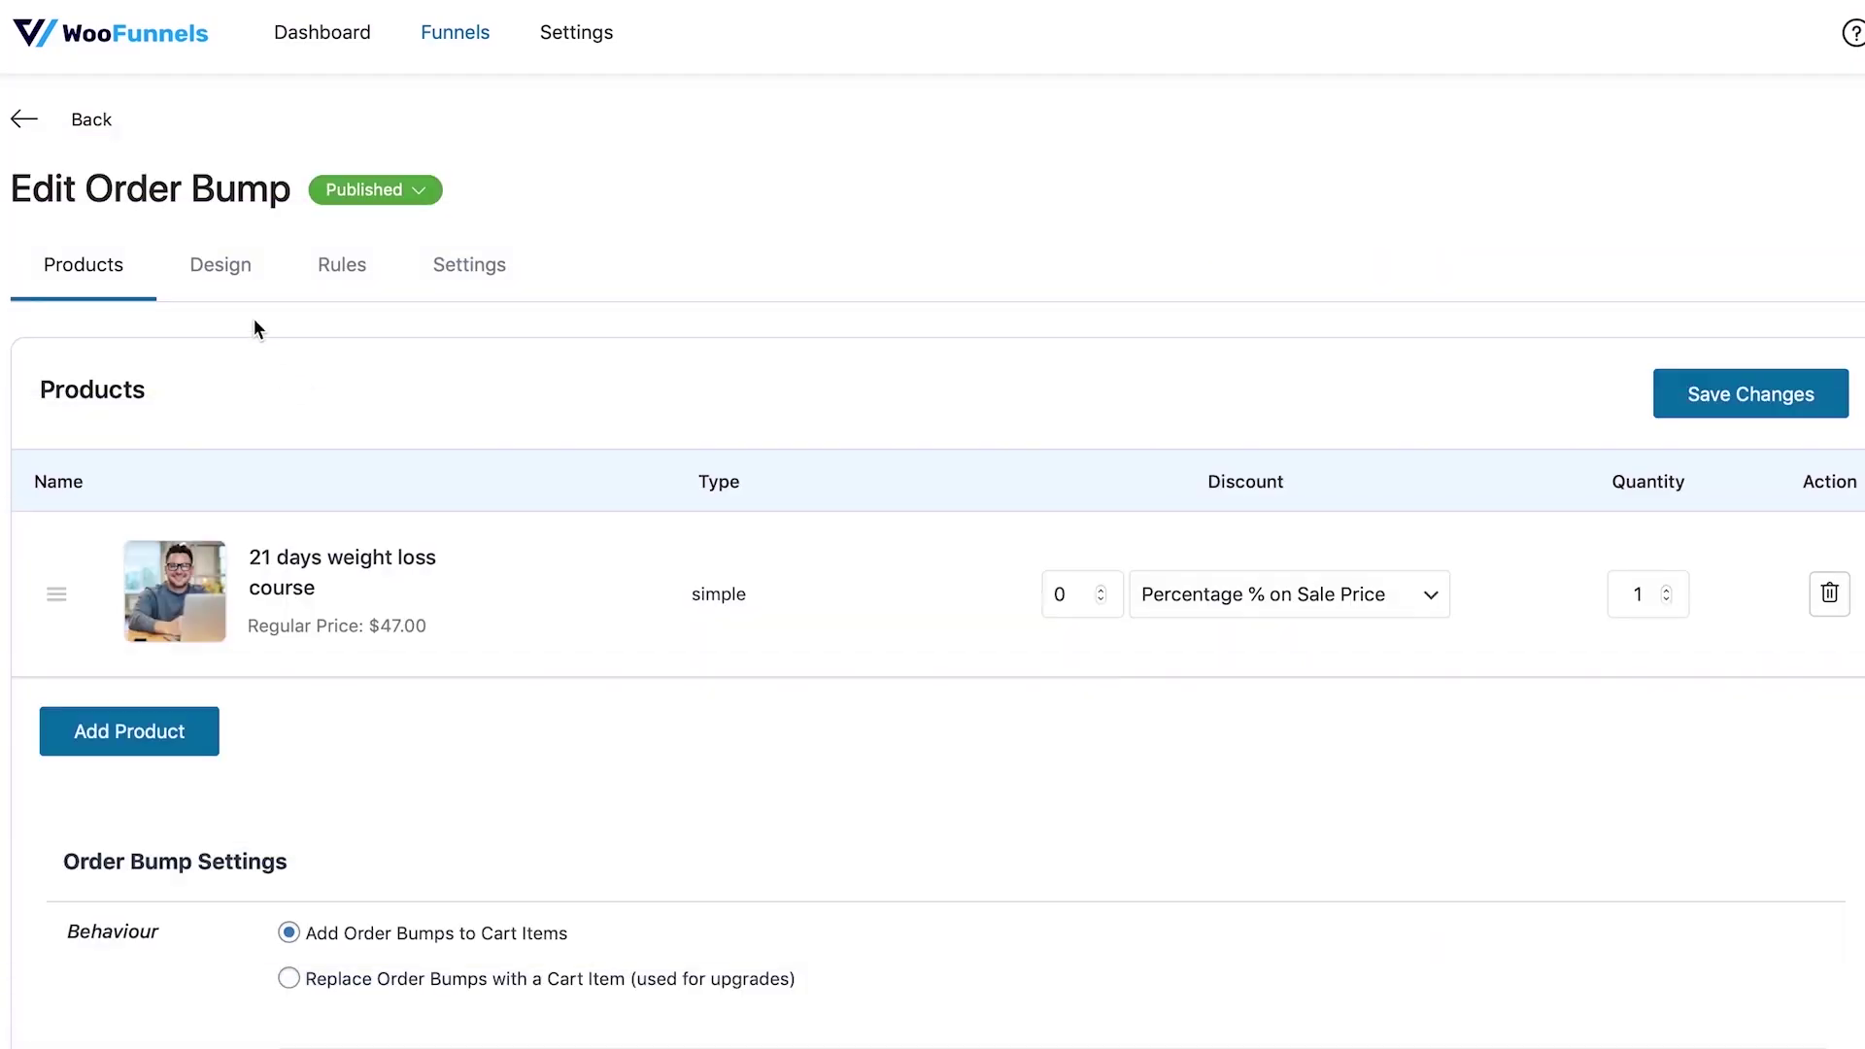
Show the order bump's Design settings with the Choose Skin options.
{"action": "left_click", "coordinate": [238, 284]}
{"action": "left_click", "coordinate": [242, 282]}
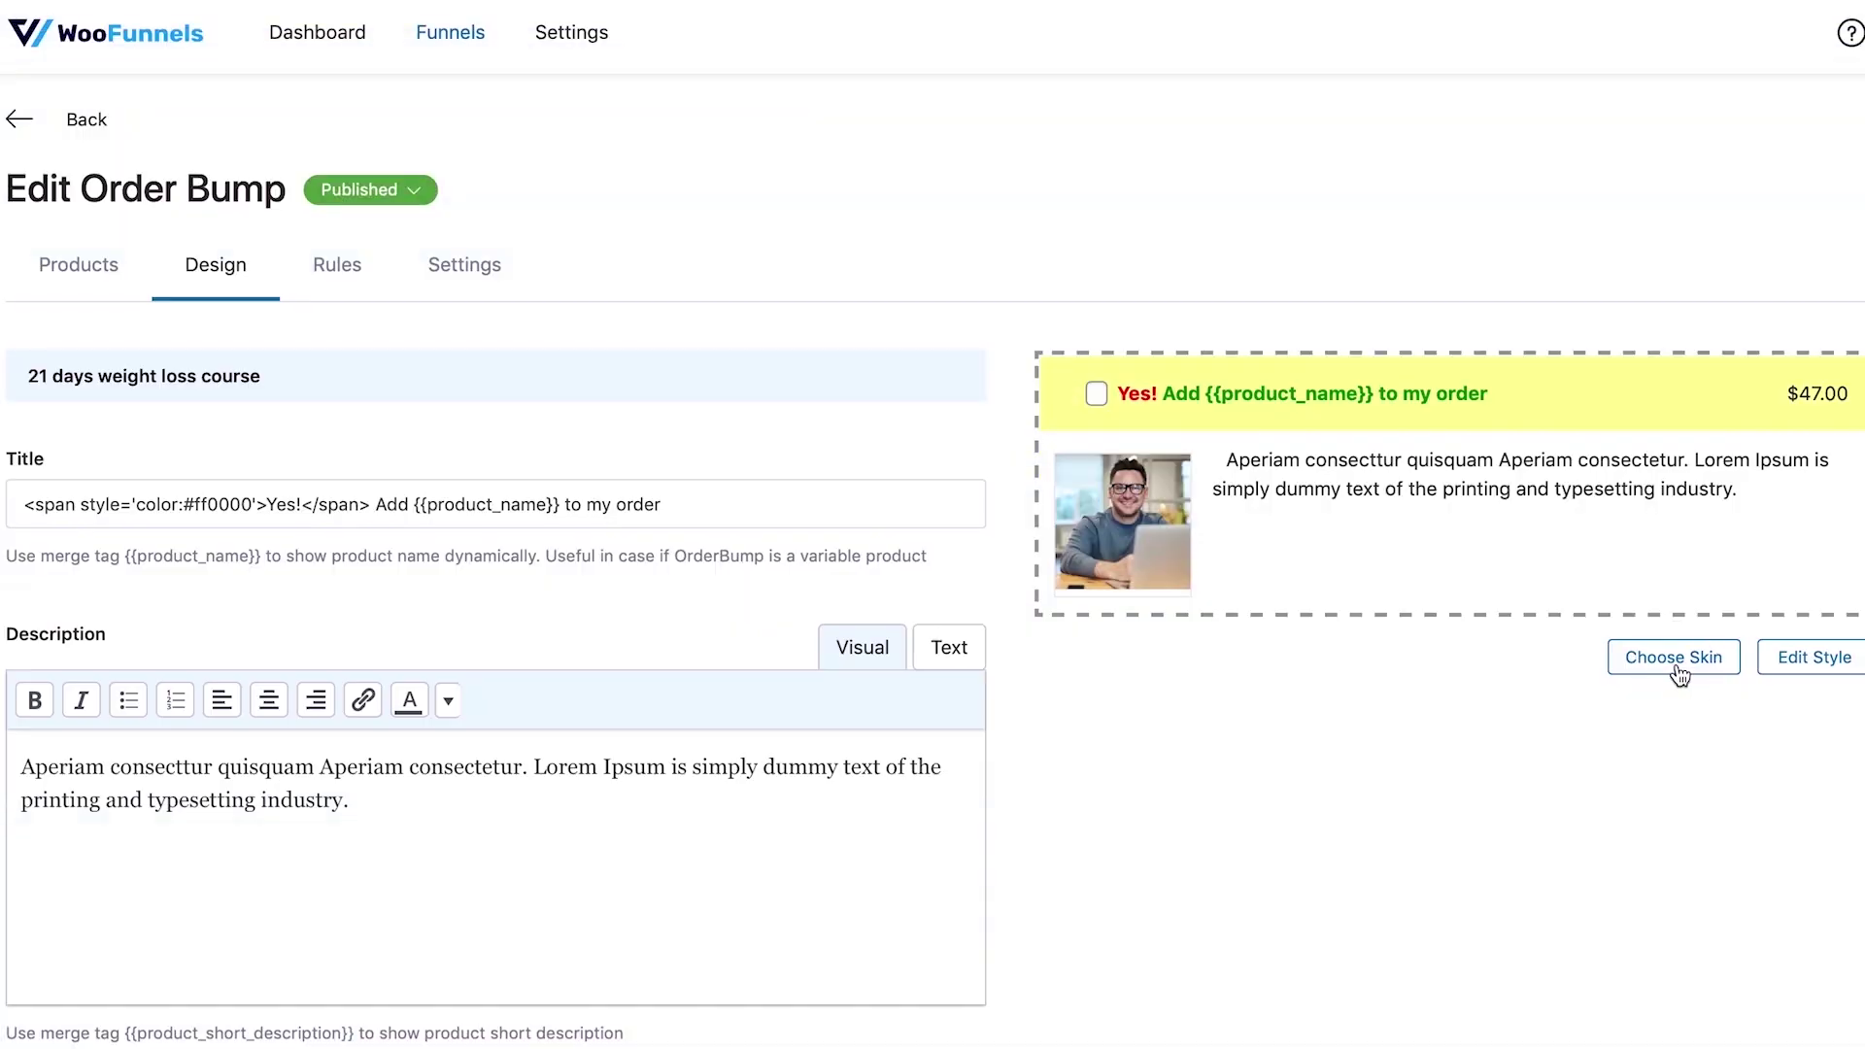
Browse the available order bump skins, trying the green-toggle skin first.
{"action": "left_click", "coordinate": [1675, 660]}
{"action": "scroll", "coordinate": [956, 627], "scroll_direction": "down", "scroll_amount": 6}
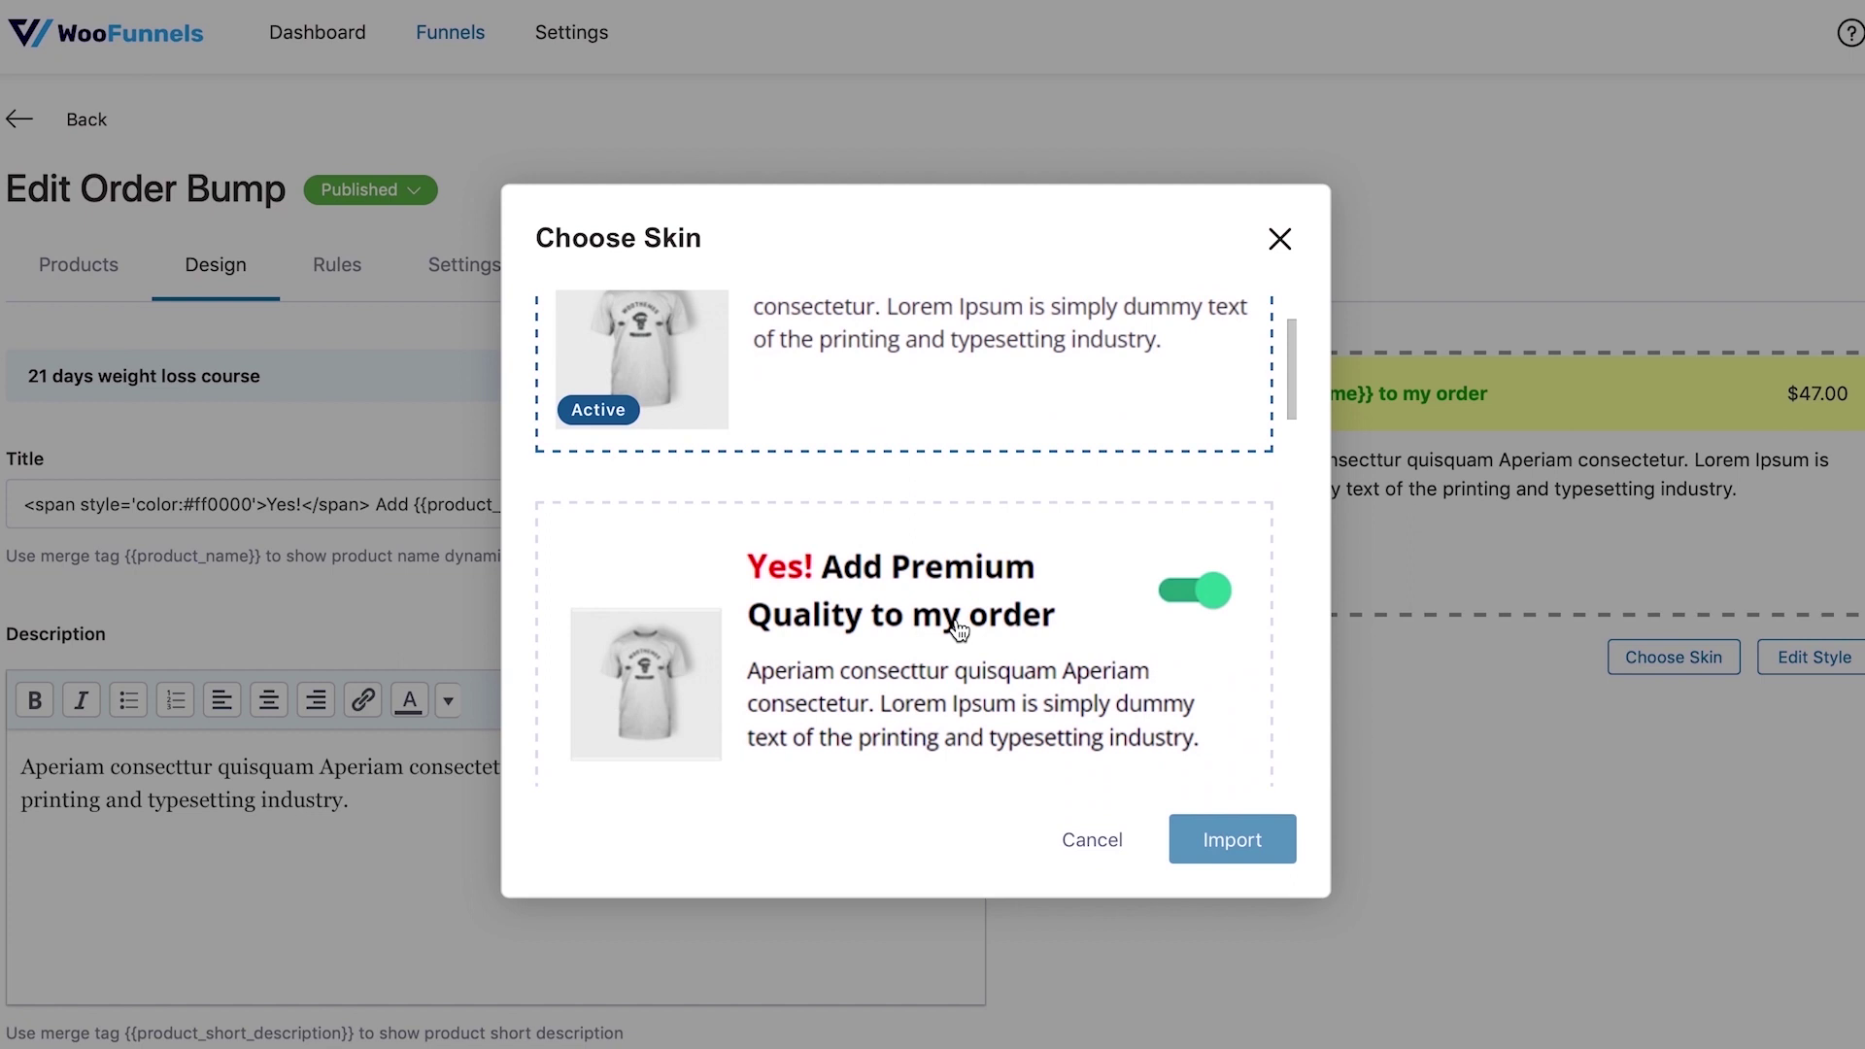
{"action": "scroll", "coordinate": [958, 632], "scroll_direction": "down", "scroll_amount": 10}
{"action": "scroll", "coordinate": [959, 631], "scroll_direction": "up", "scroll_amount": 3}
{"action": "scroll", "coordinate": [959, 631], "scroll_direction": "up", "scroll_amount": 10}
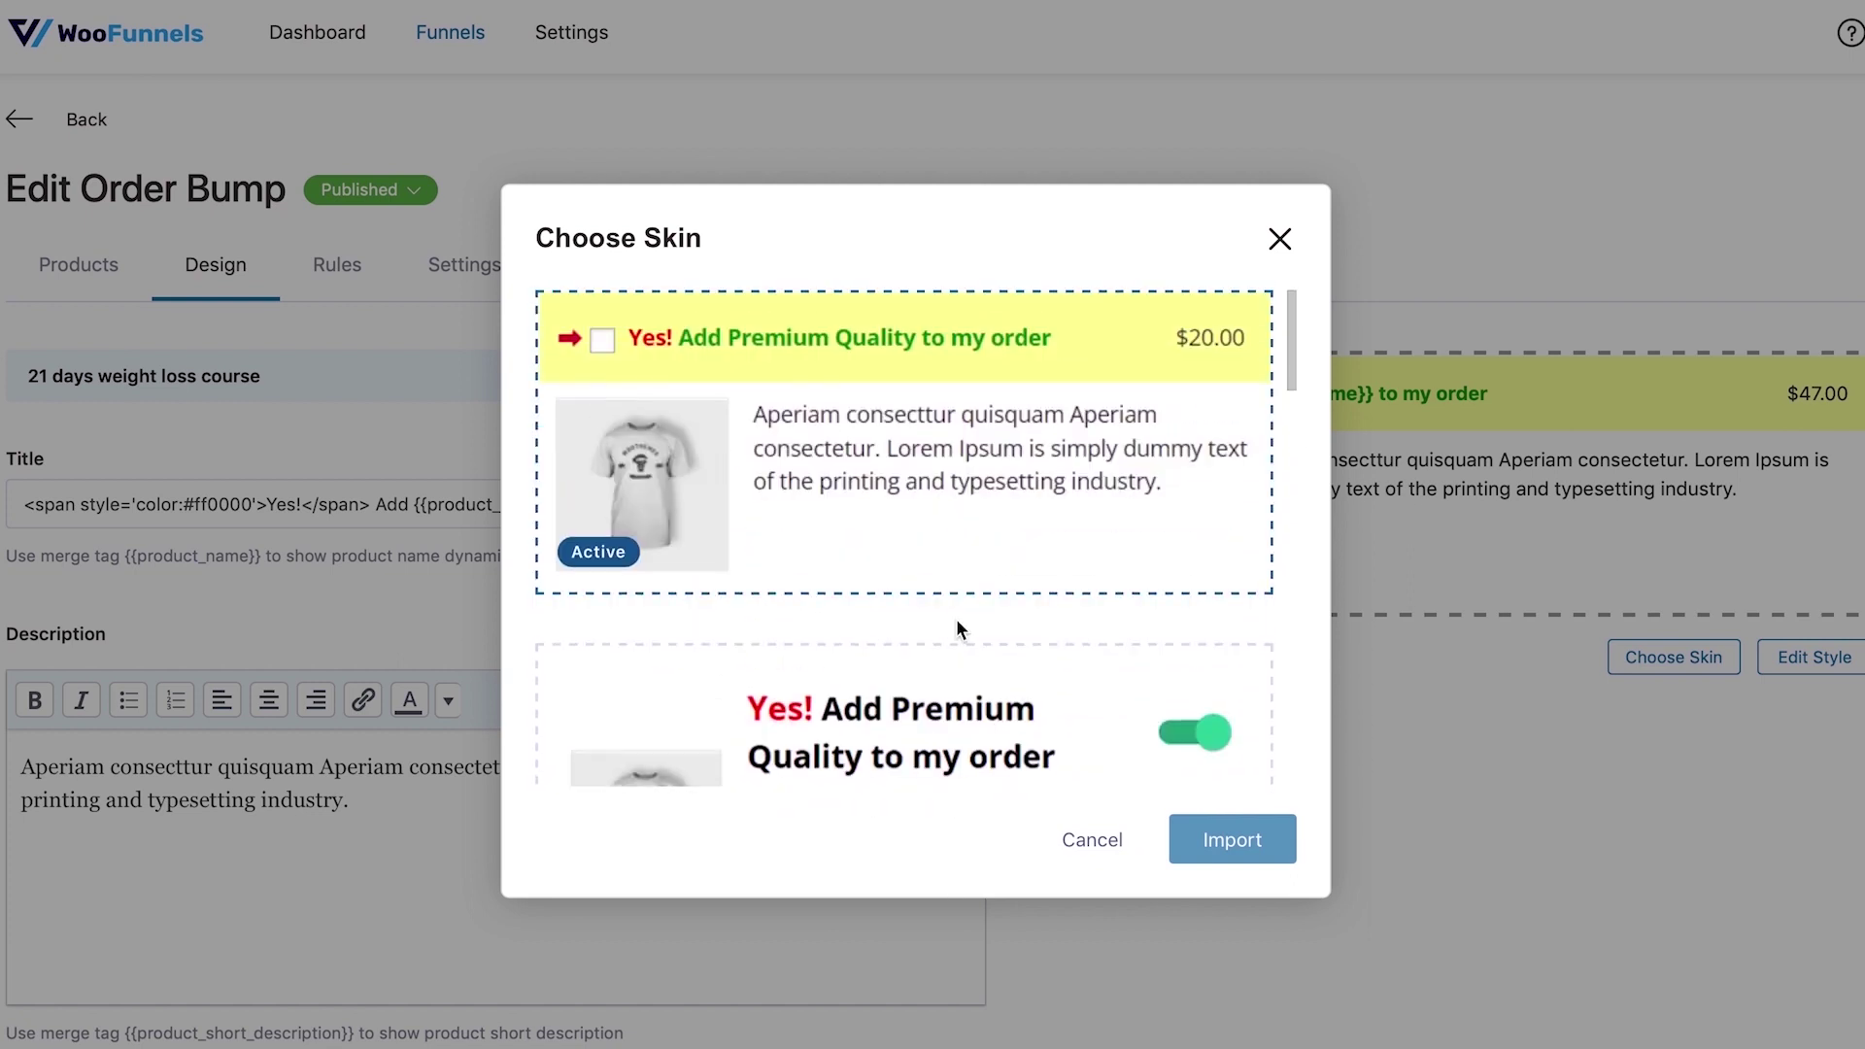
{"action": "scroll", "coordinate": [890, 758], "scroll_direction": "down", "scroll_amount": 5}
{"action": "scroll", "coordinate": [875, 537], "scroll_direction": "down", "scroll_amount": 3}
{"action": "left_click", "coordinate": [552, 742]}
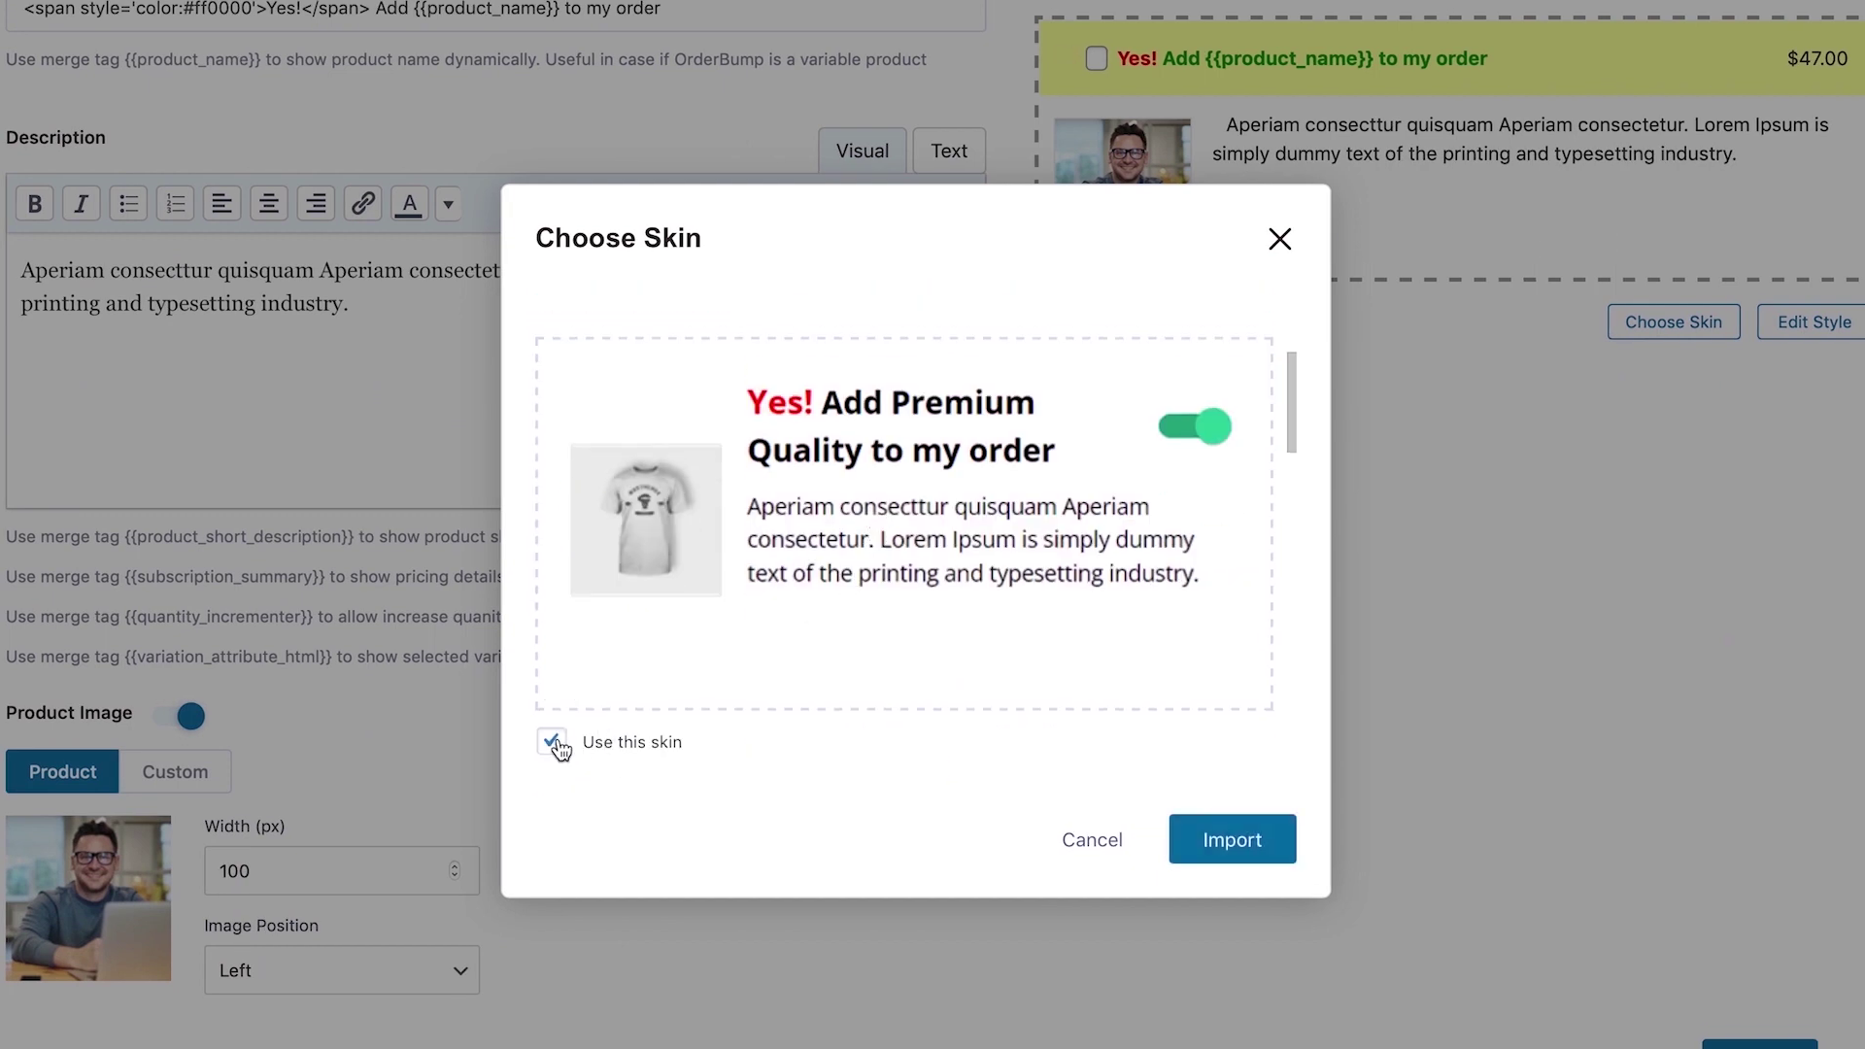
Import the skin with the boxed, arrowed Yes! Add checkbox below the price.
{"action": "scroll", "coordinate": [957, 624], "scroll_direction": "down", "scroll_amount": 3}
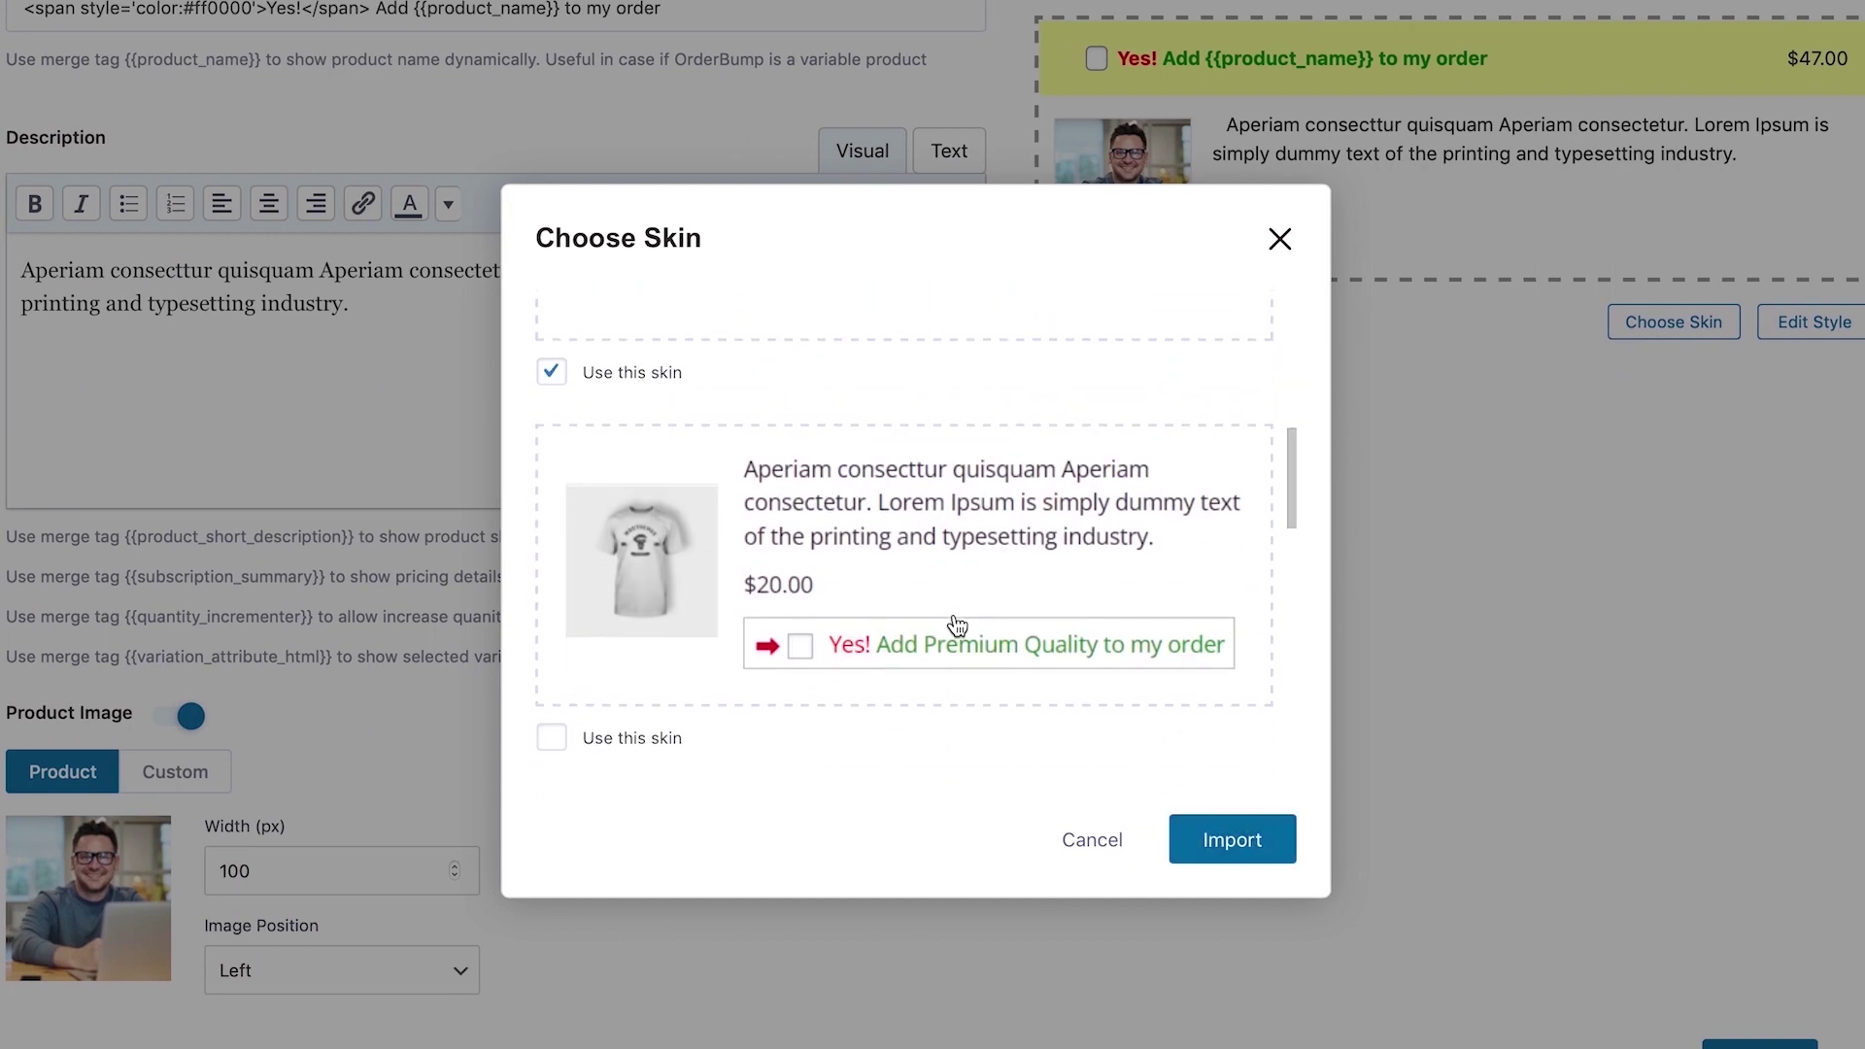
{"action": "scroll", "coordinate": [956, 624], "scroll_direction": "down", "scroll_amount": 1}
{"action": "scroll", "coordinate": [957, 625], "scroll_direction": "down", "scroll_amount": 2}
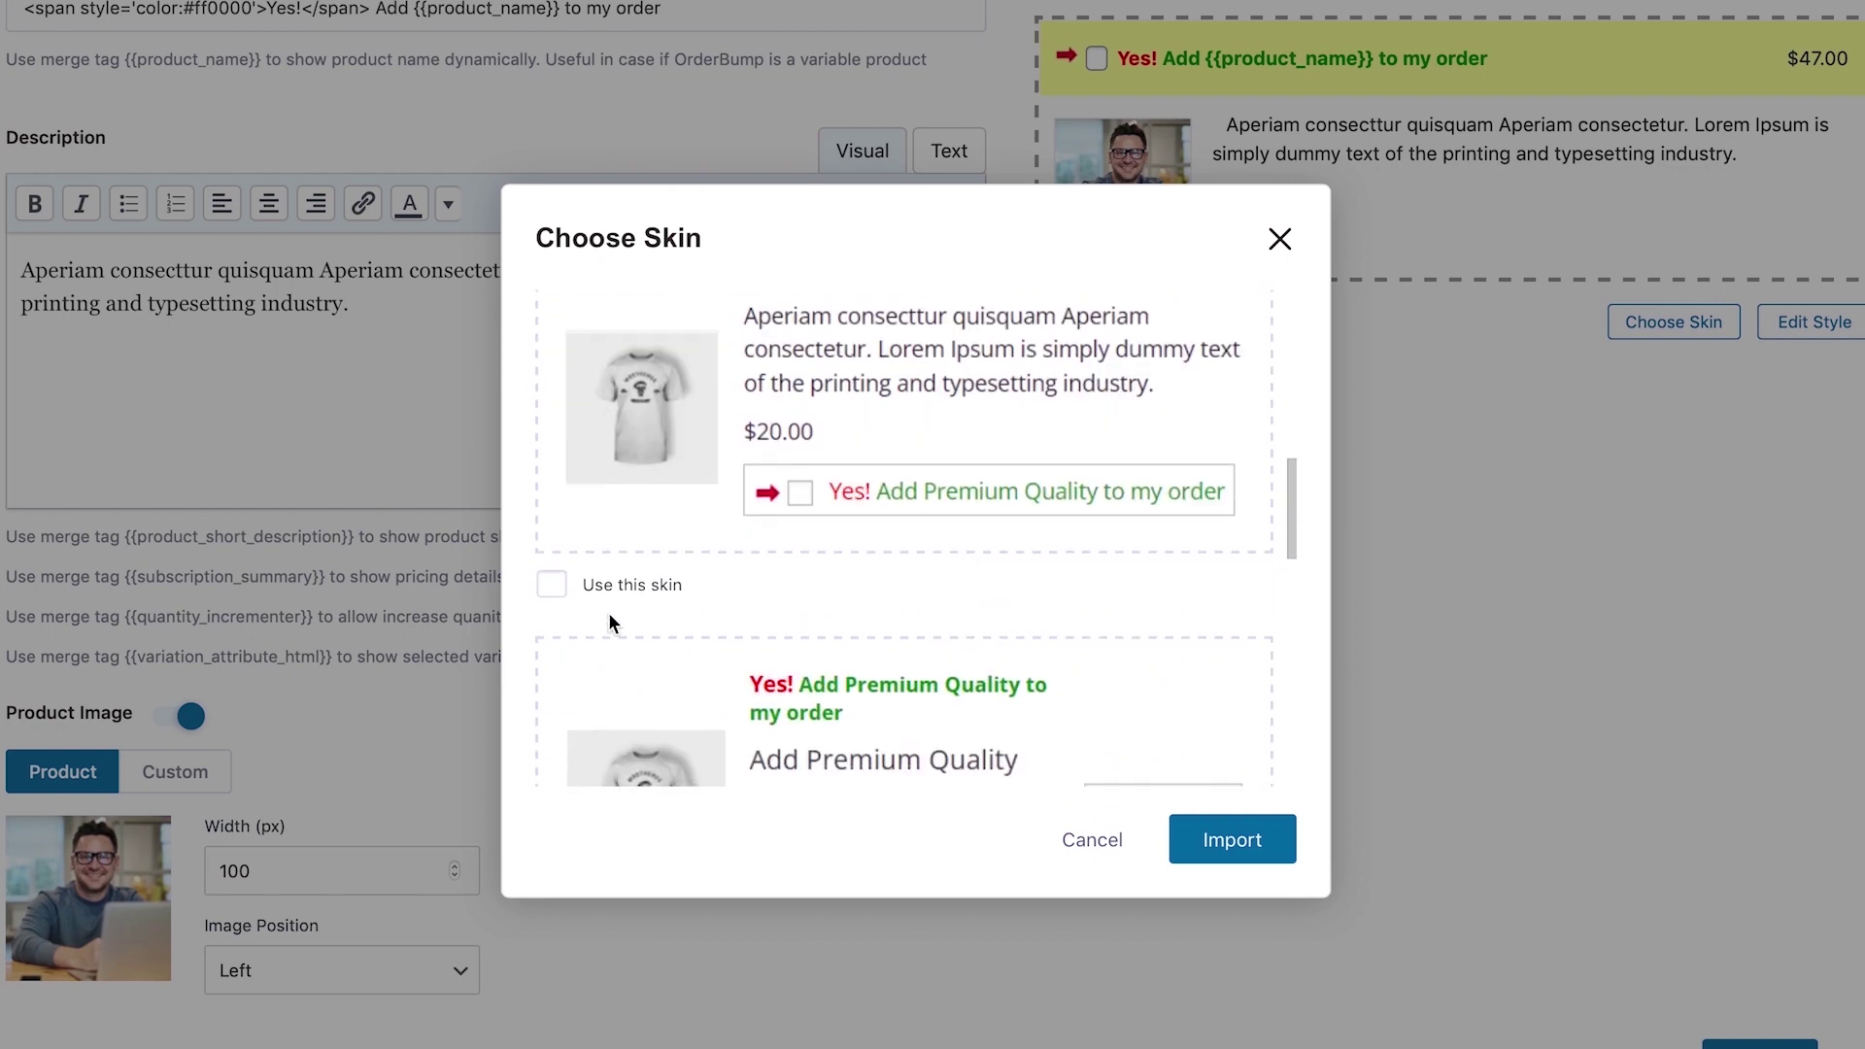
{"action": "left_click", "coordinate": [552, 584]}
{"action": "left_click", "coordinate": [1214, 851]}
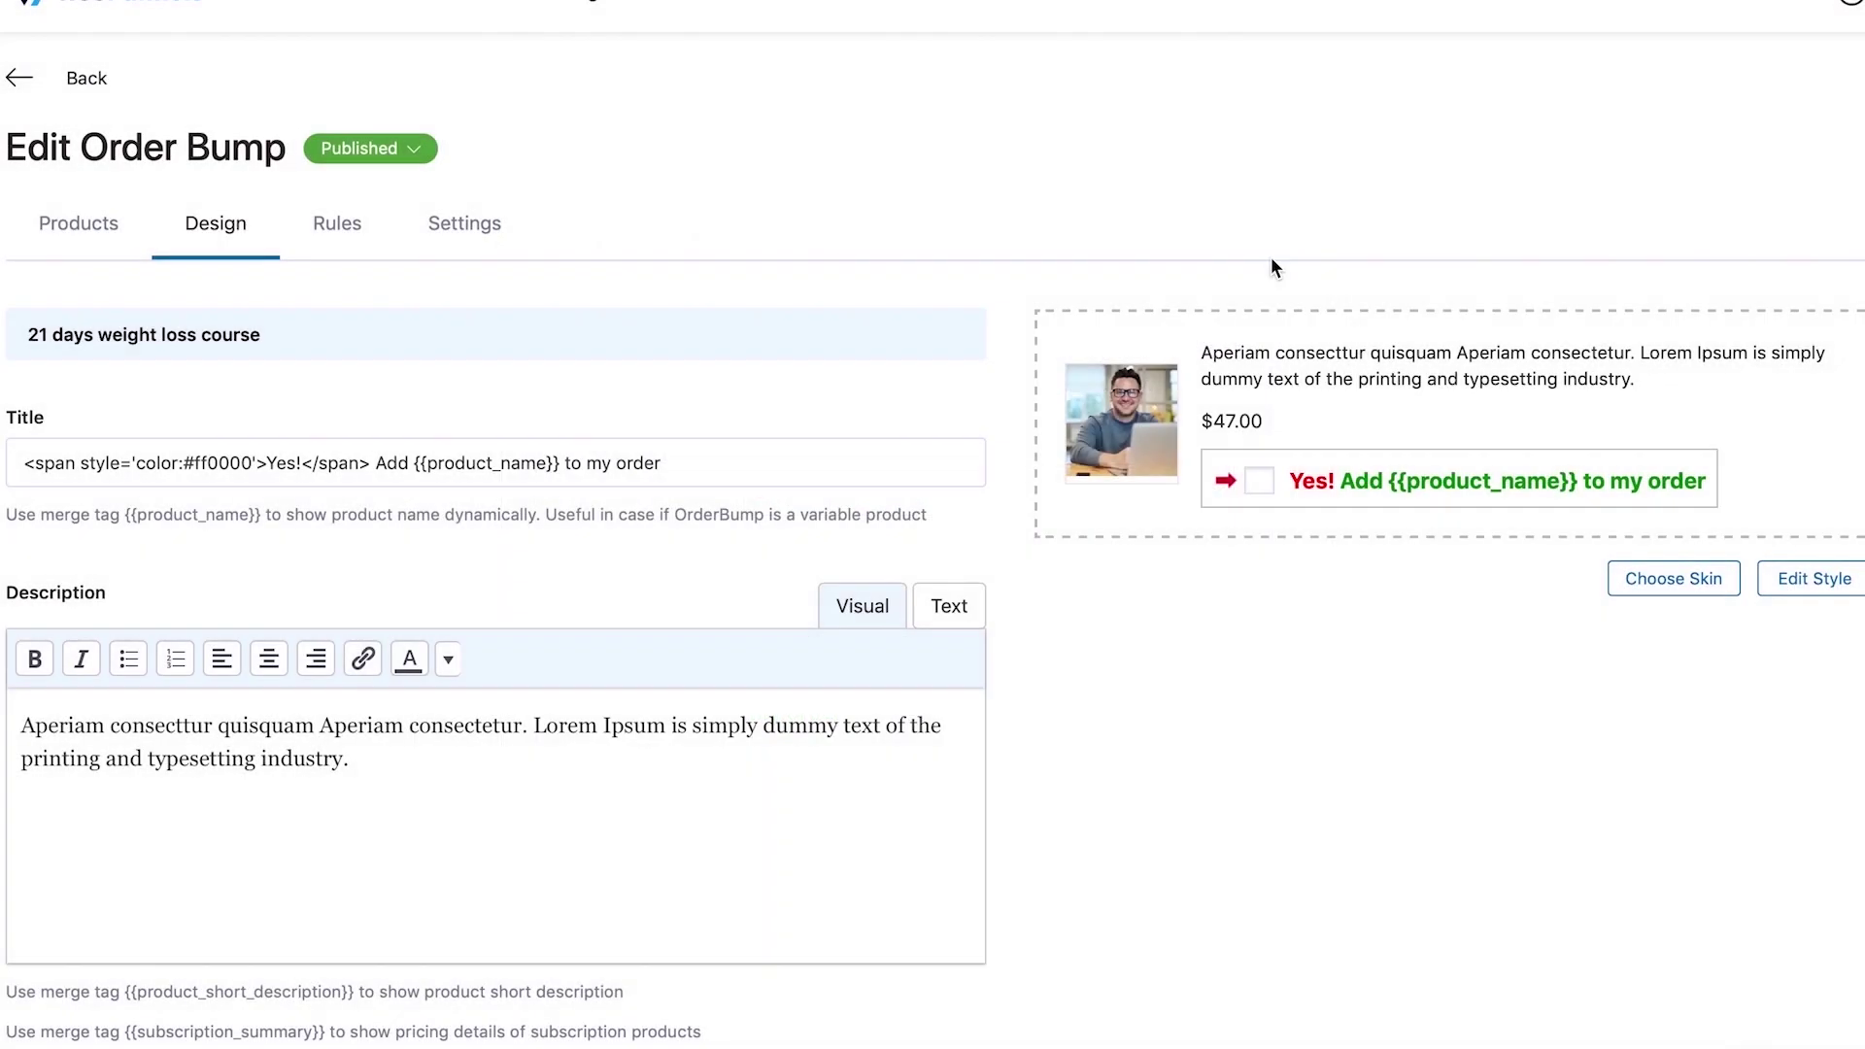
Open the Edit Style panel for the order bump next to the new skin preview.
{"action": "left_click", "coordinate": [1812, 602]}
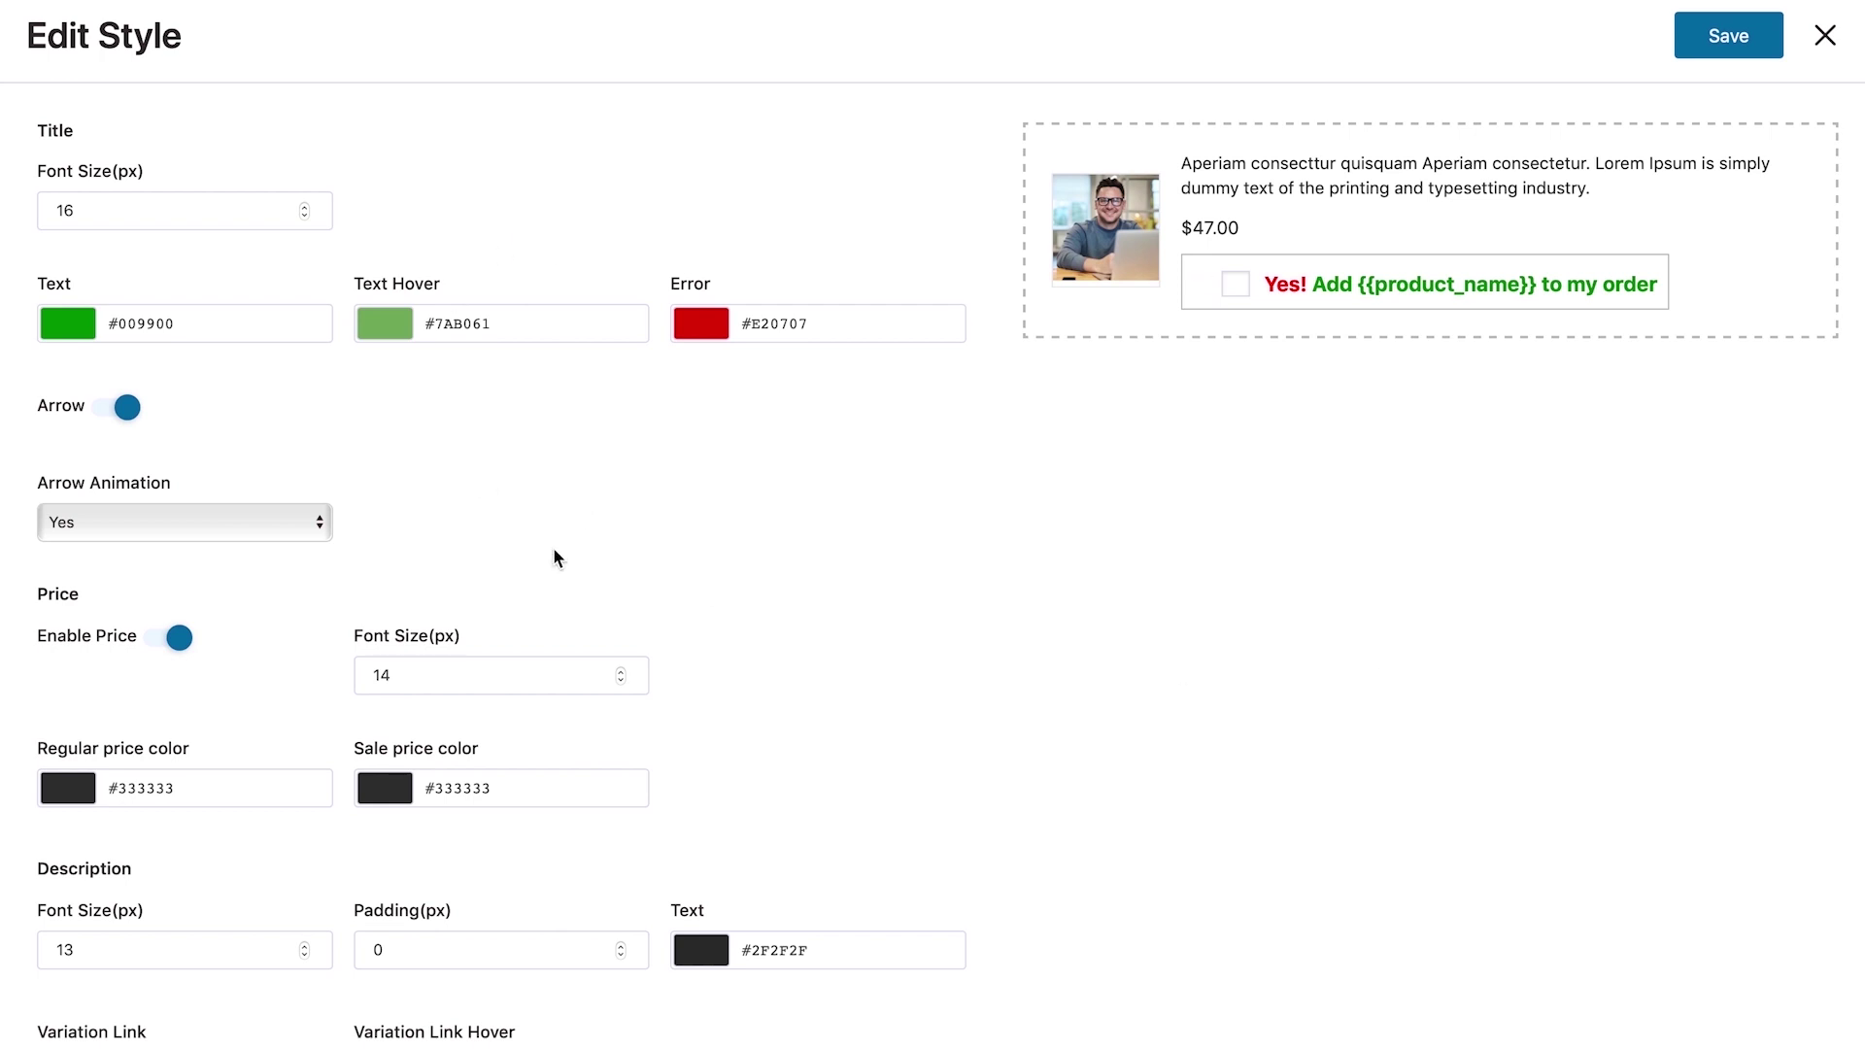
Toggle the checkbox arrow and the product image border off and back on, leaving both enabled.
{"action": "left_click", "coordinate": [112, 408]}
{"action": "left_click", "coordinate": [112, 408]}
{"action": "scroll", "coordinate": [656, 657], "scroll_direction": "down", "scroll_amount": 4}
{"action": "scroll", "coordinate": [658, 667], "scroll_direction": "down", "scroll_amount": 5}
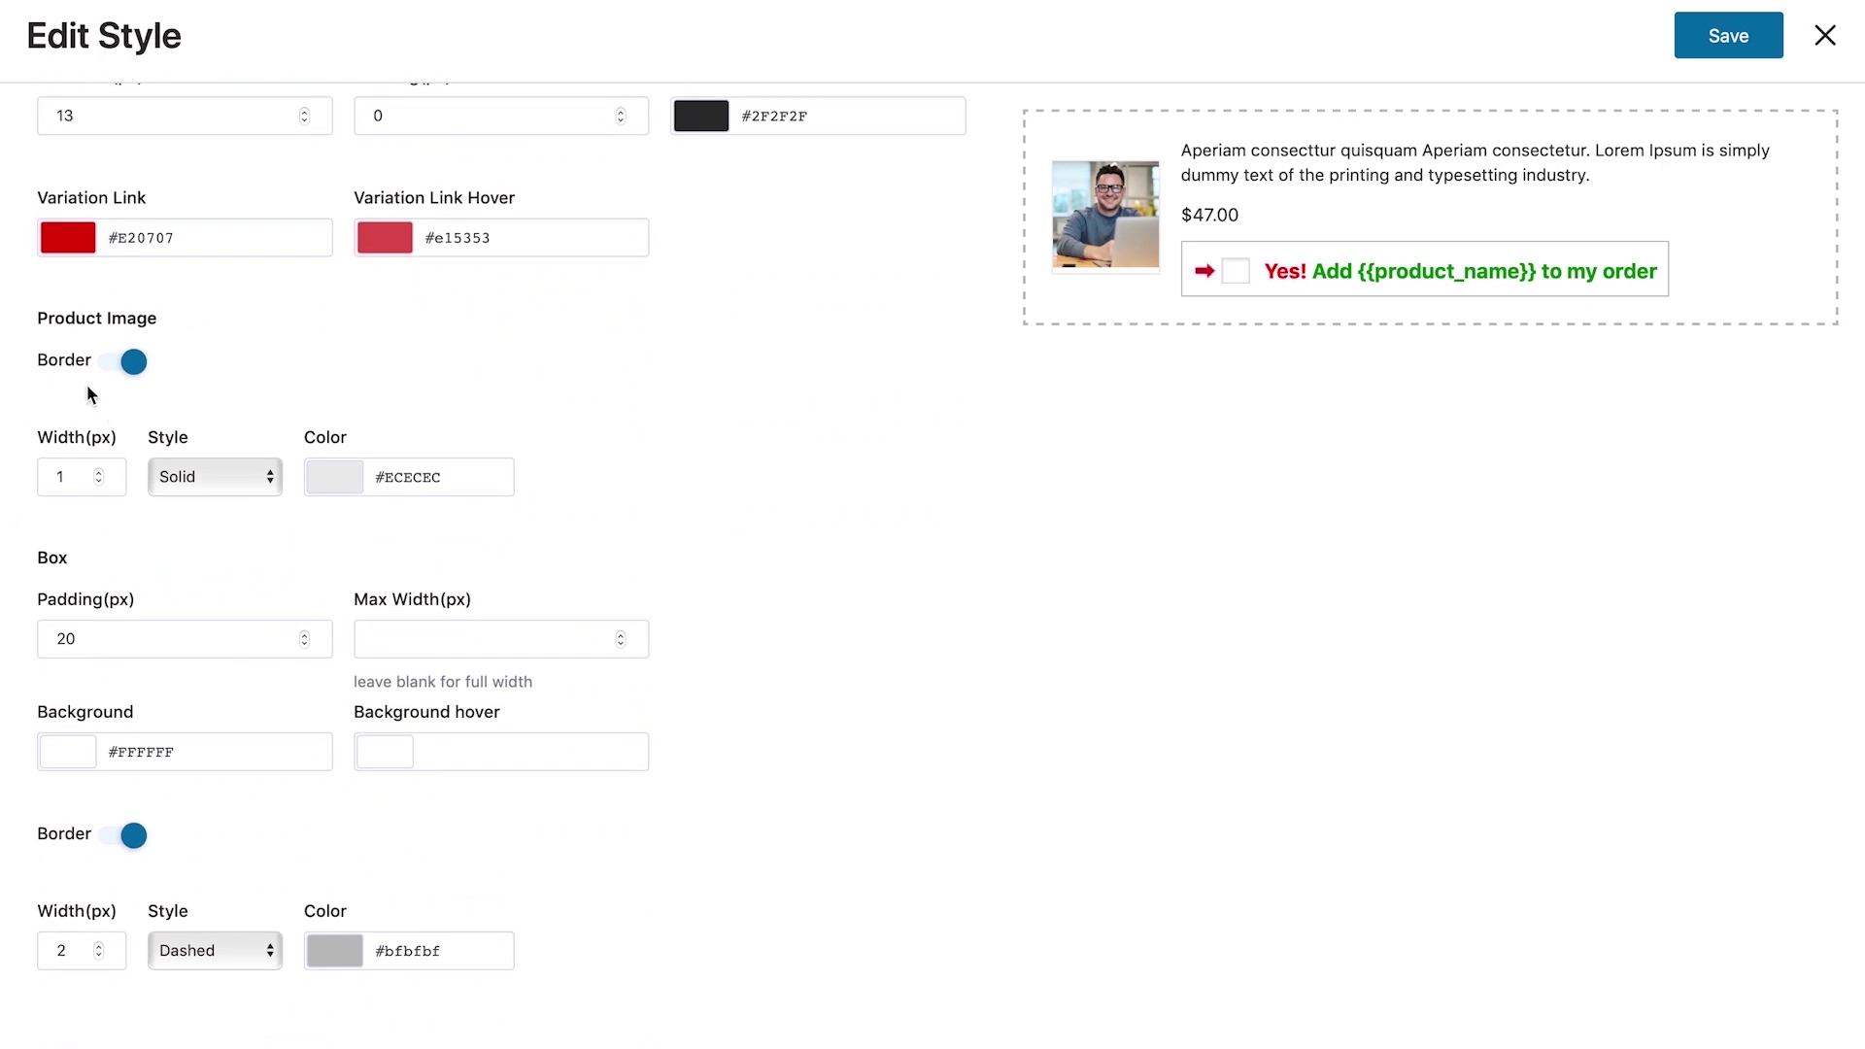
{"action": "left_click", "coordinate": [119, 363]}
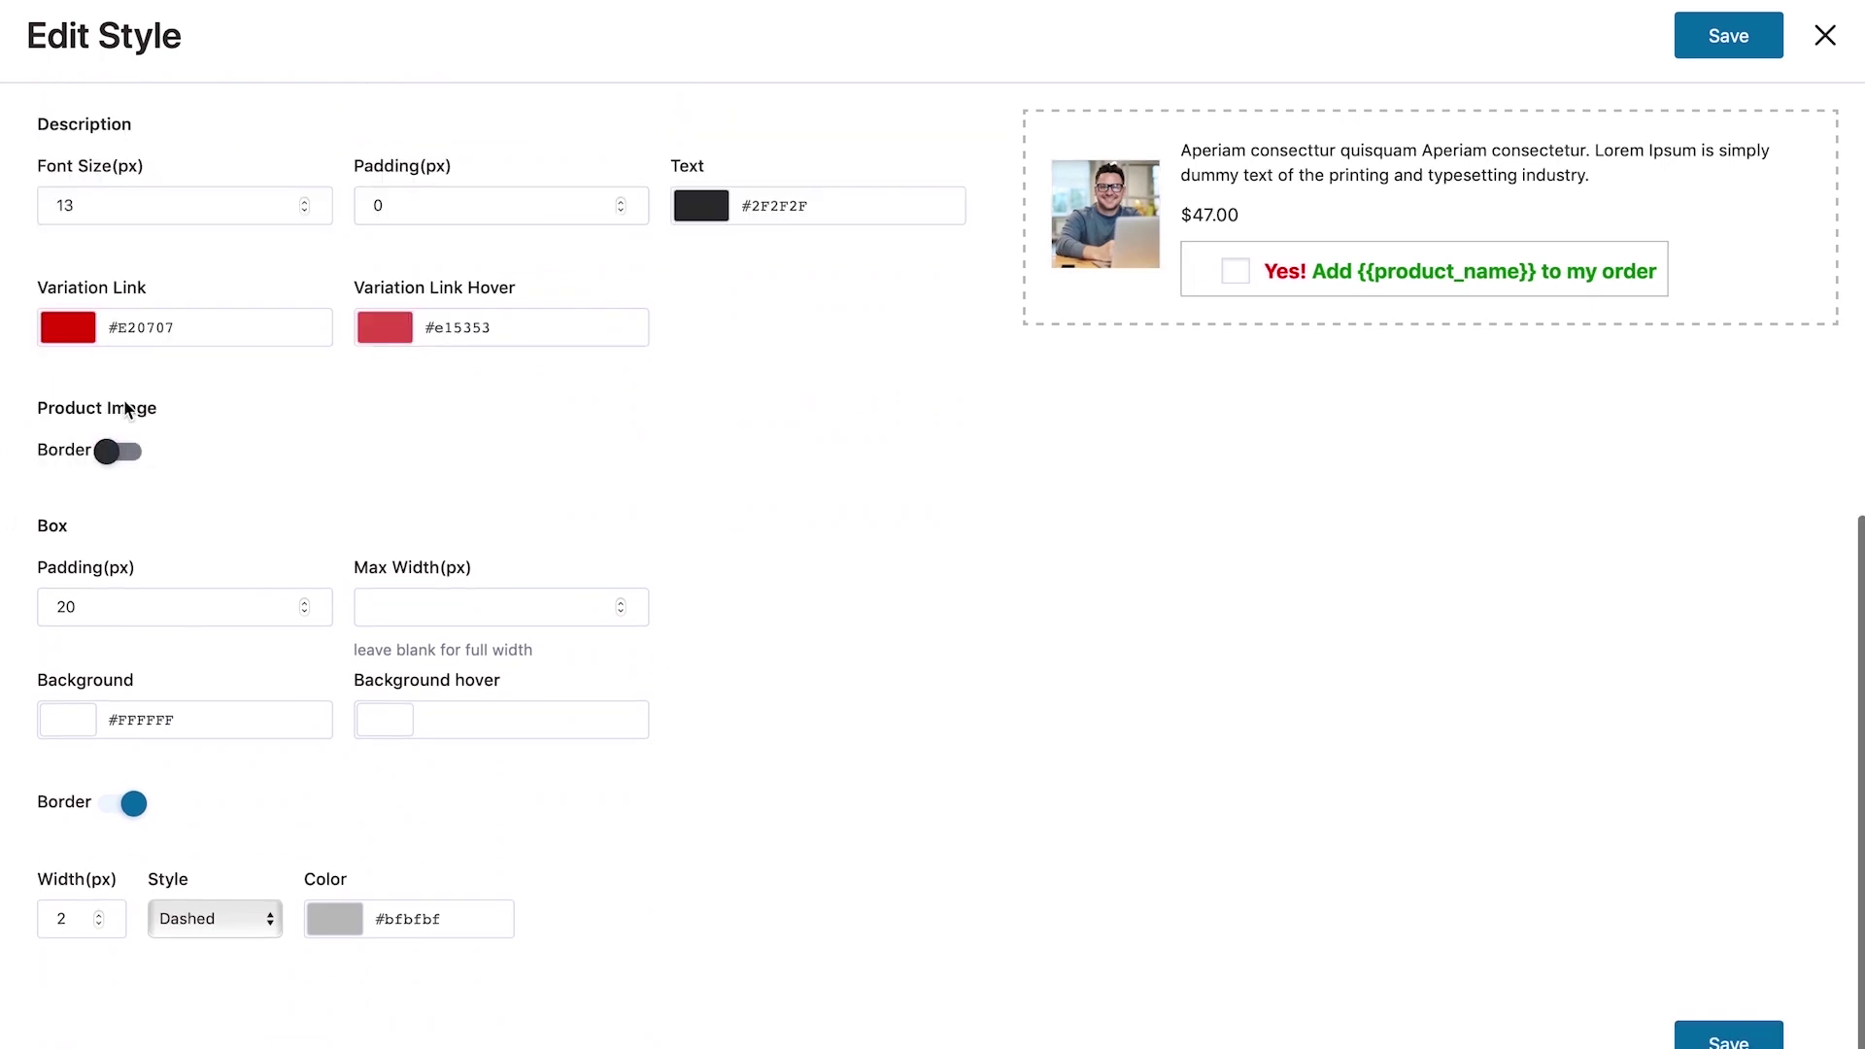
{"action": "left_click", "coordinate": [119, 462]}
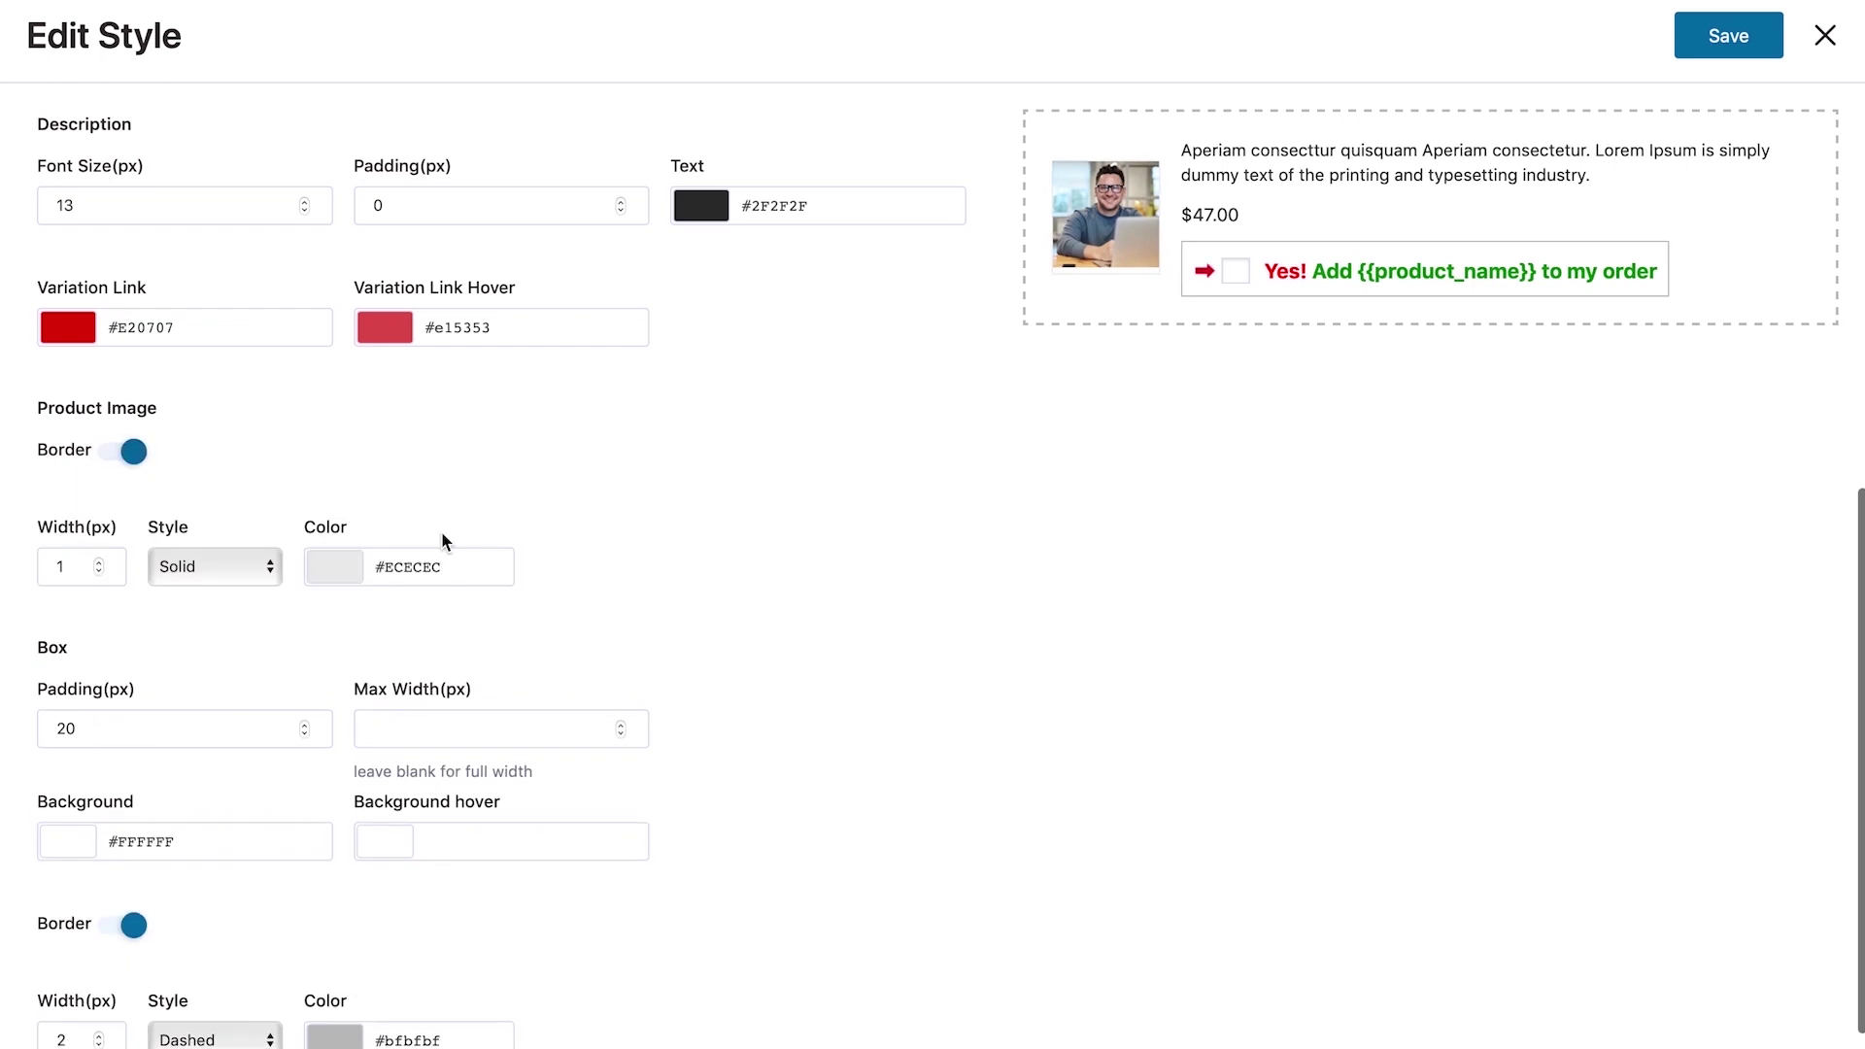
{"action": "scroll", "coordinate": [441, 532], "scroll_direction": "down", "scroll_amount": 1}
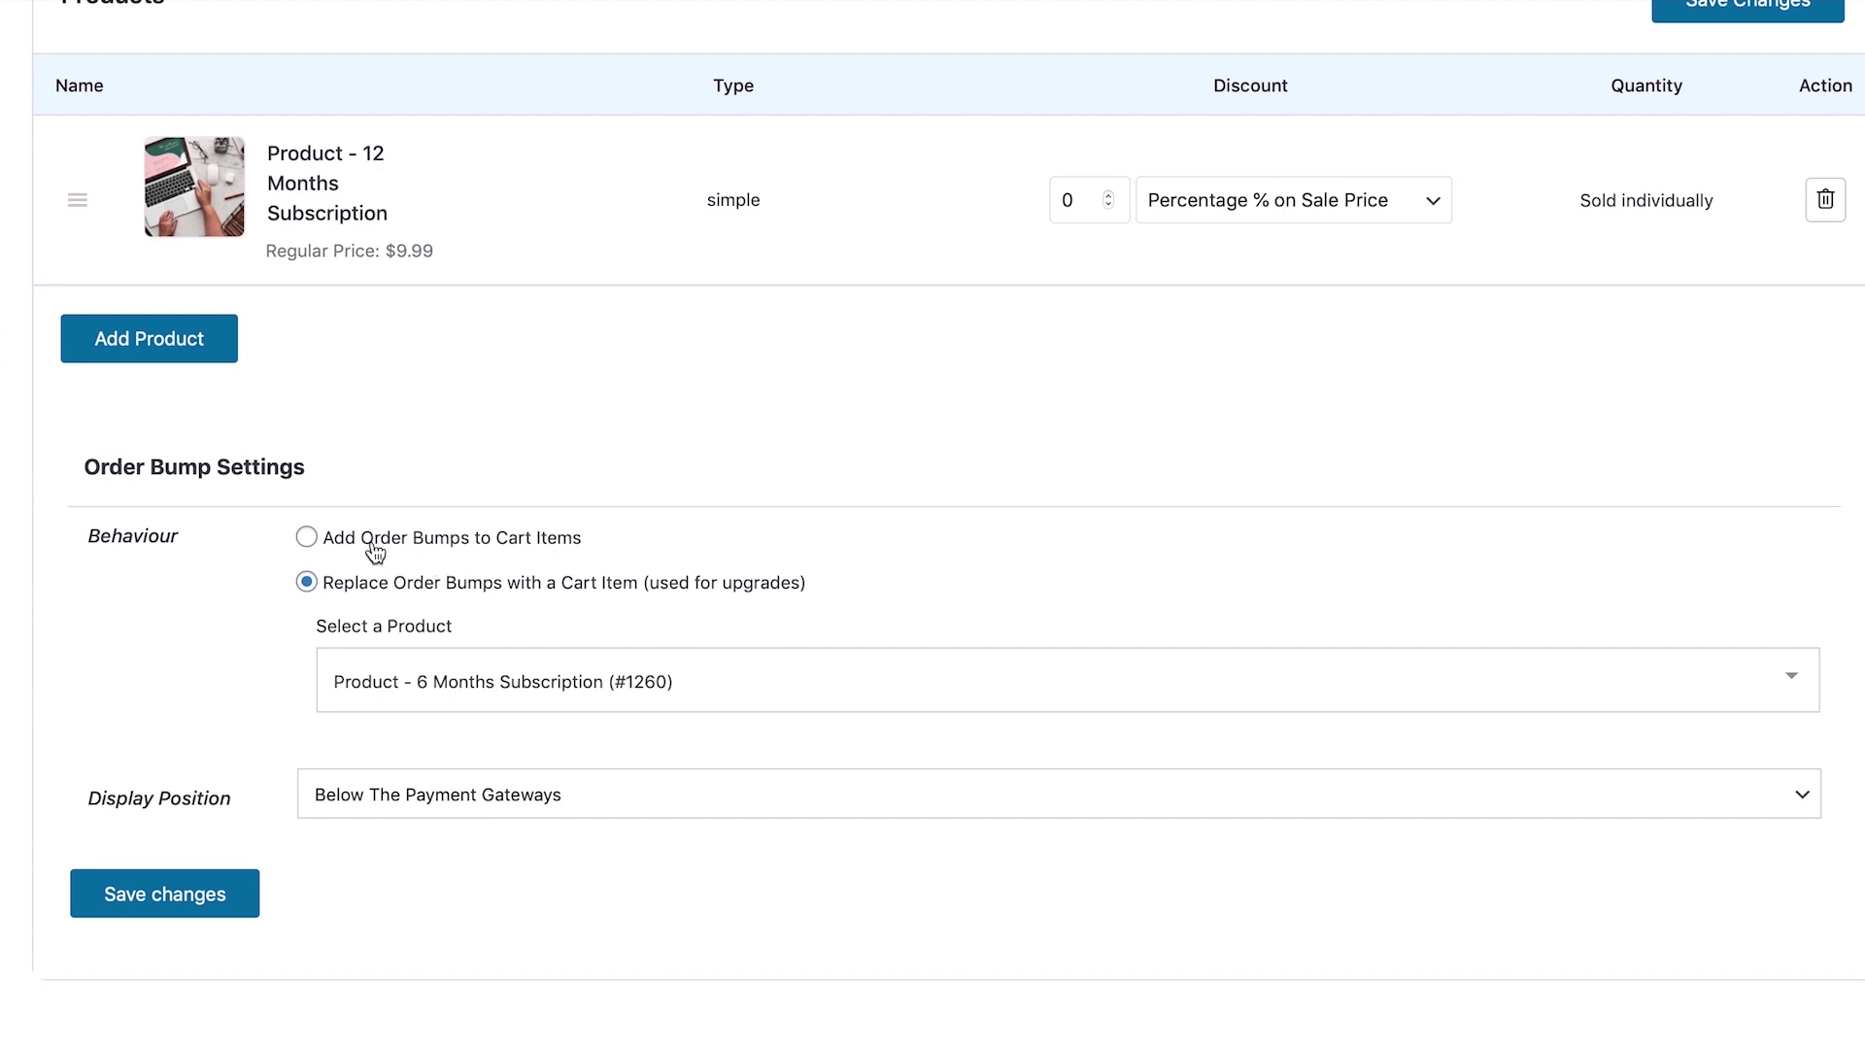
Set the bump behaviour to replace the Product - 6 Months Subscription (#1260) cart item.
{"action": "left_click", "coordinate": [309, 540]}
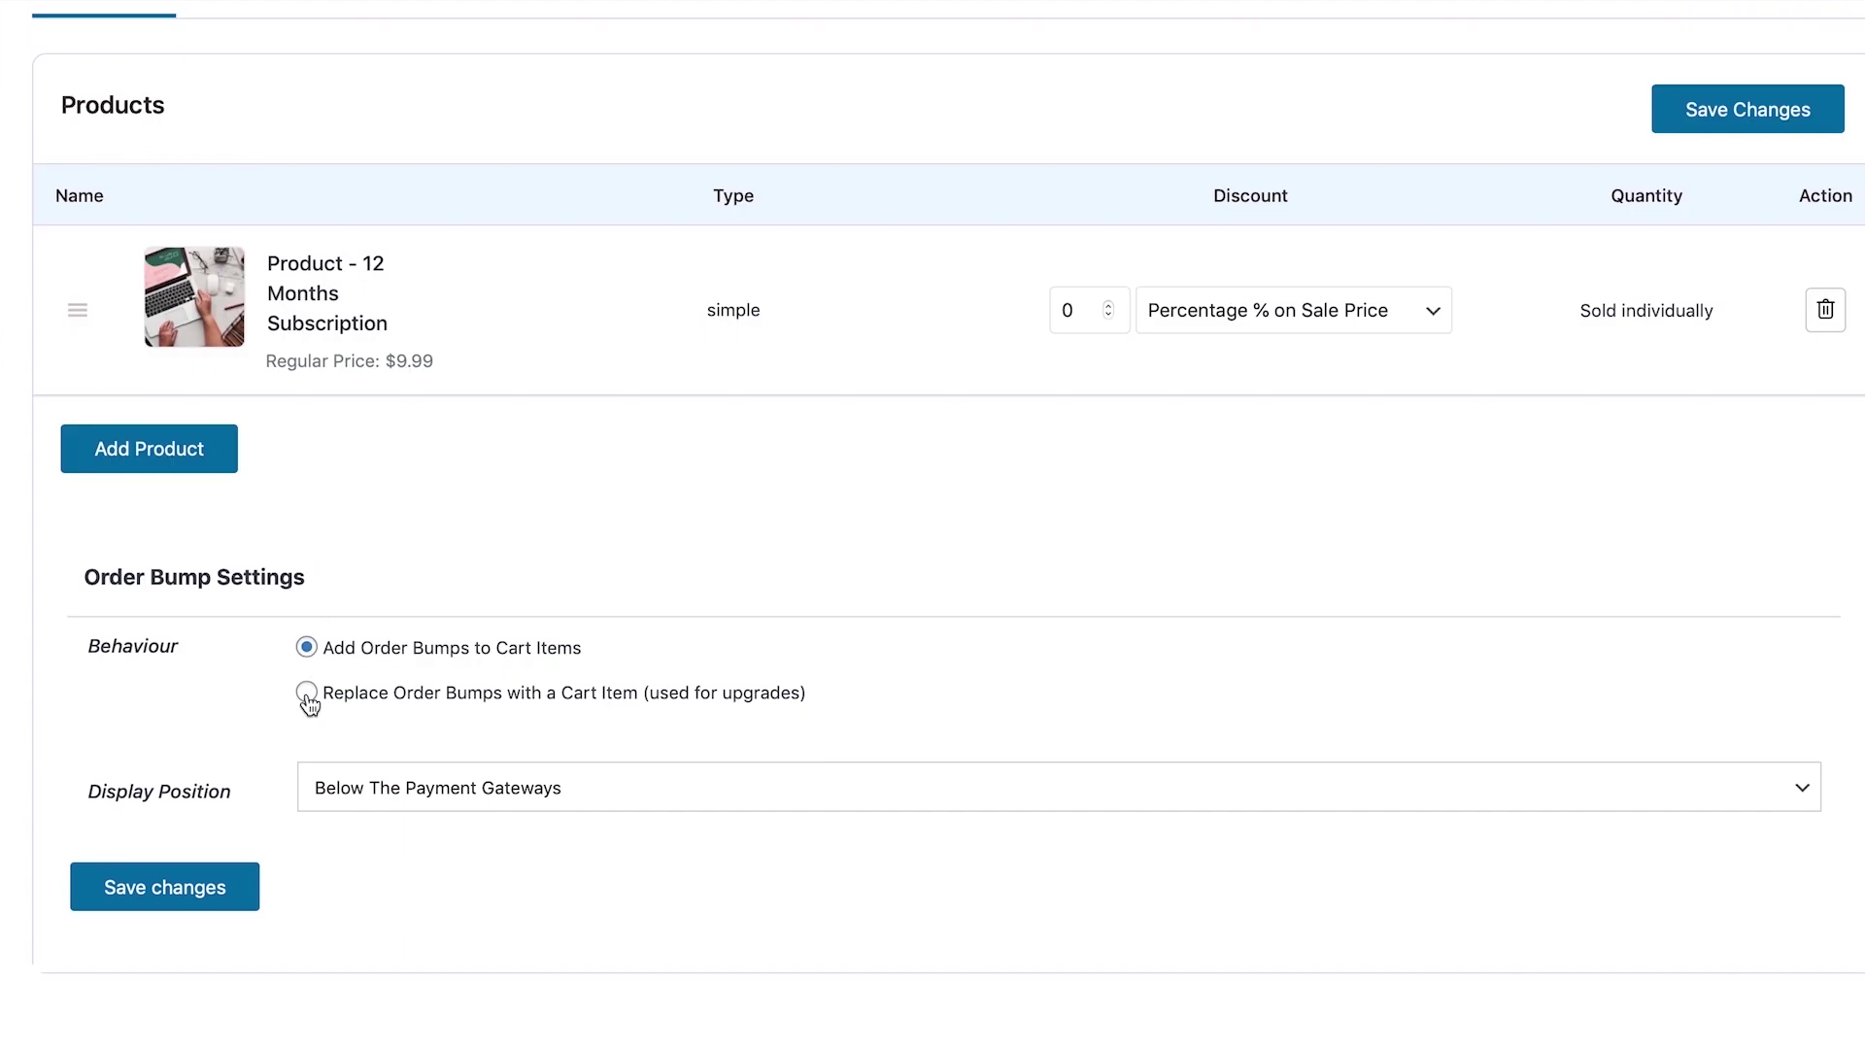
{"action": "left_click", "coordinate": [309, 694]}
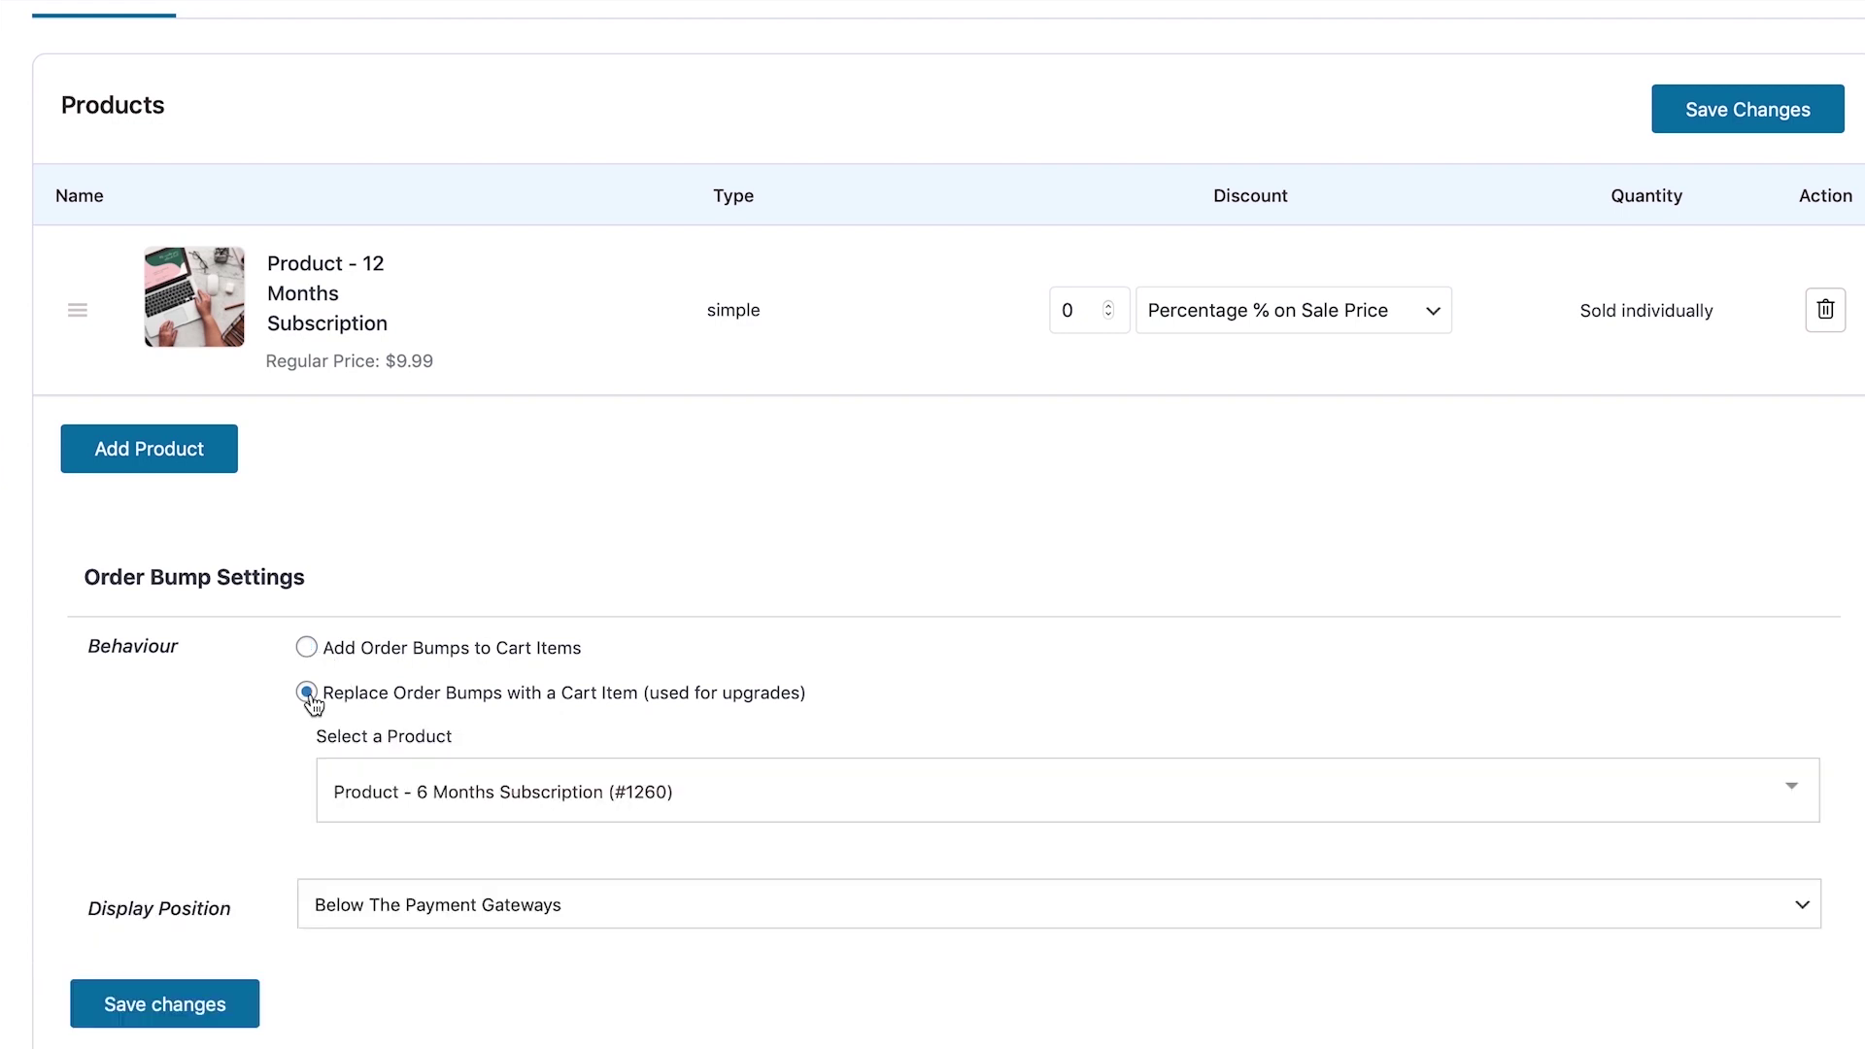
{"action": "scroll", "coordinate": [309, 695], "scroll_direction": "down", "scroll_amount": 2}
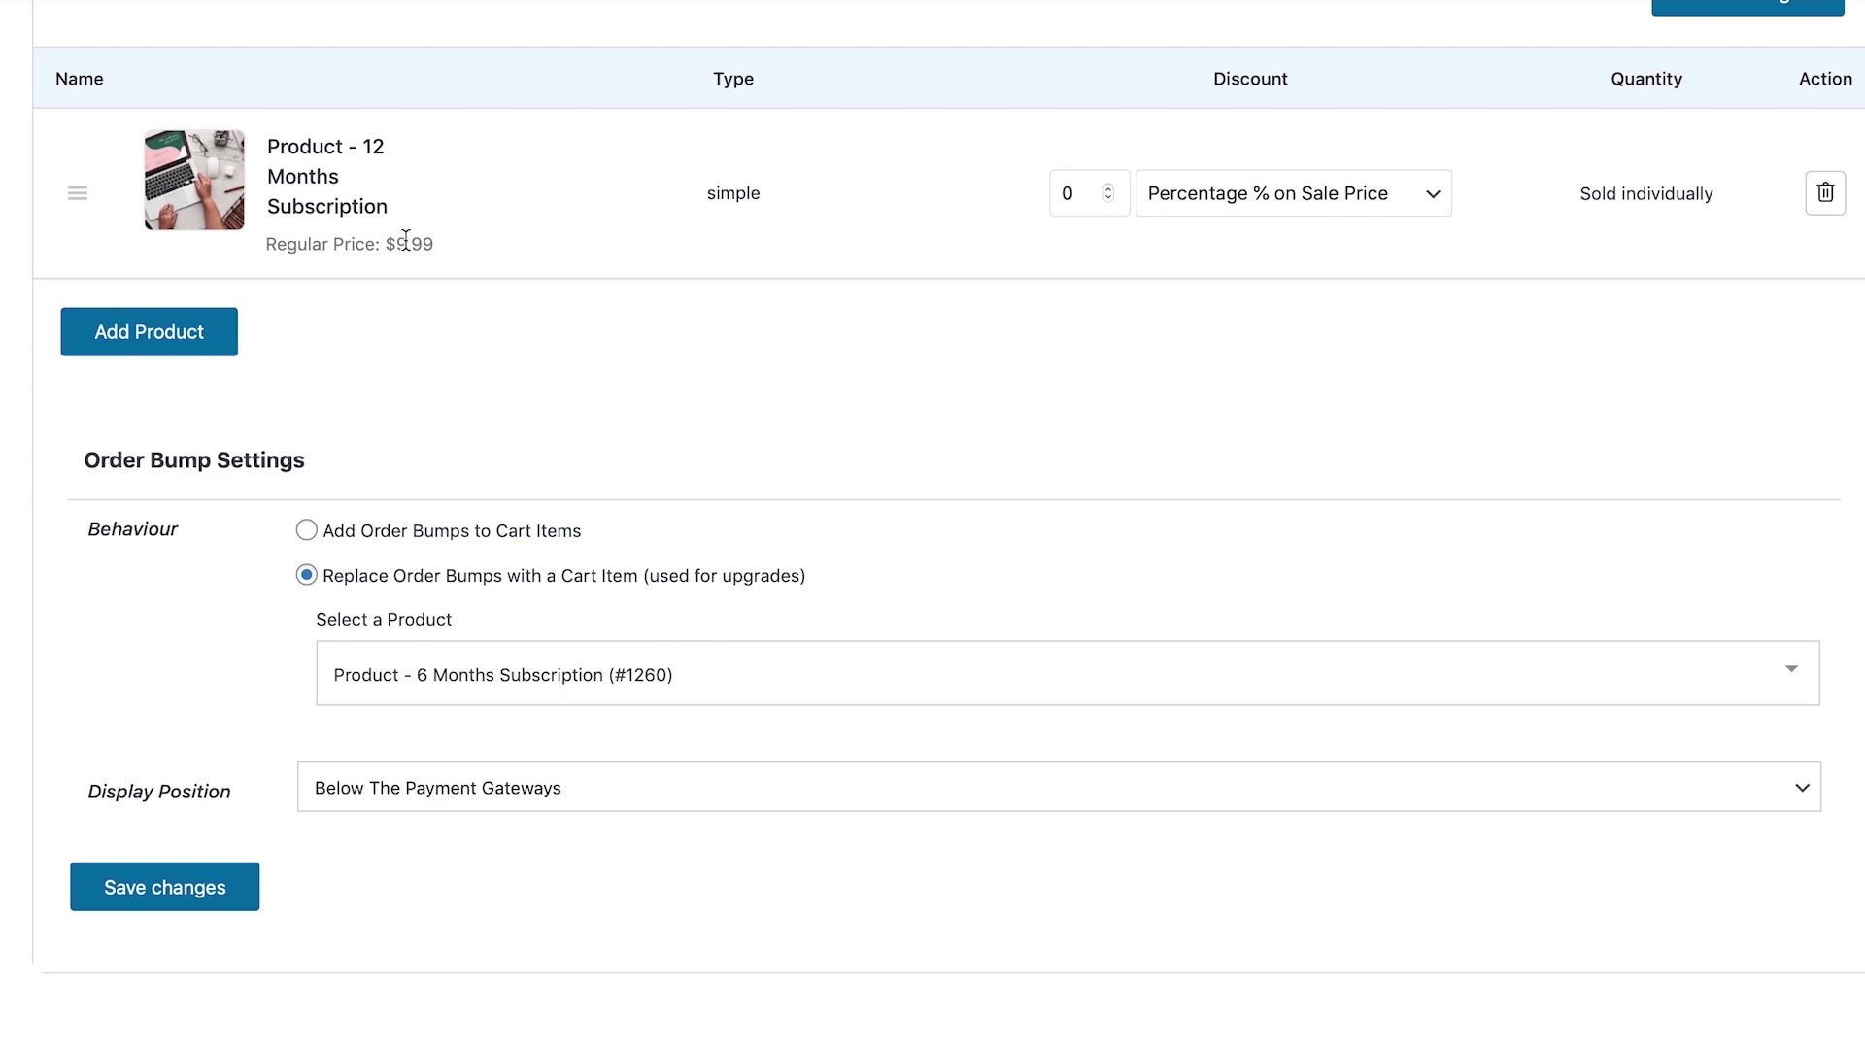
{"action": "scroll", "coordinate": [549, 410], "scroll_direction": "up", "scroll_amount": 1}
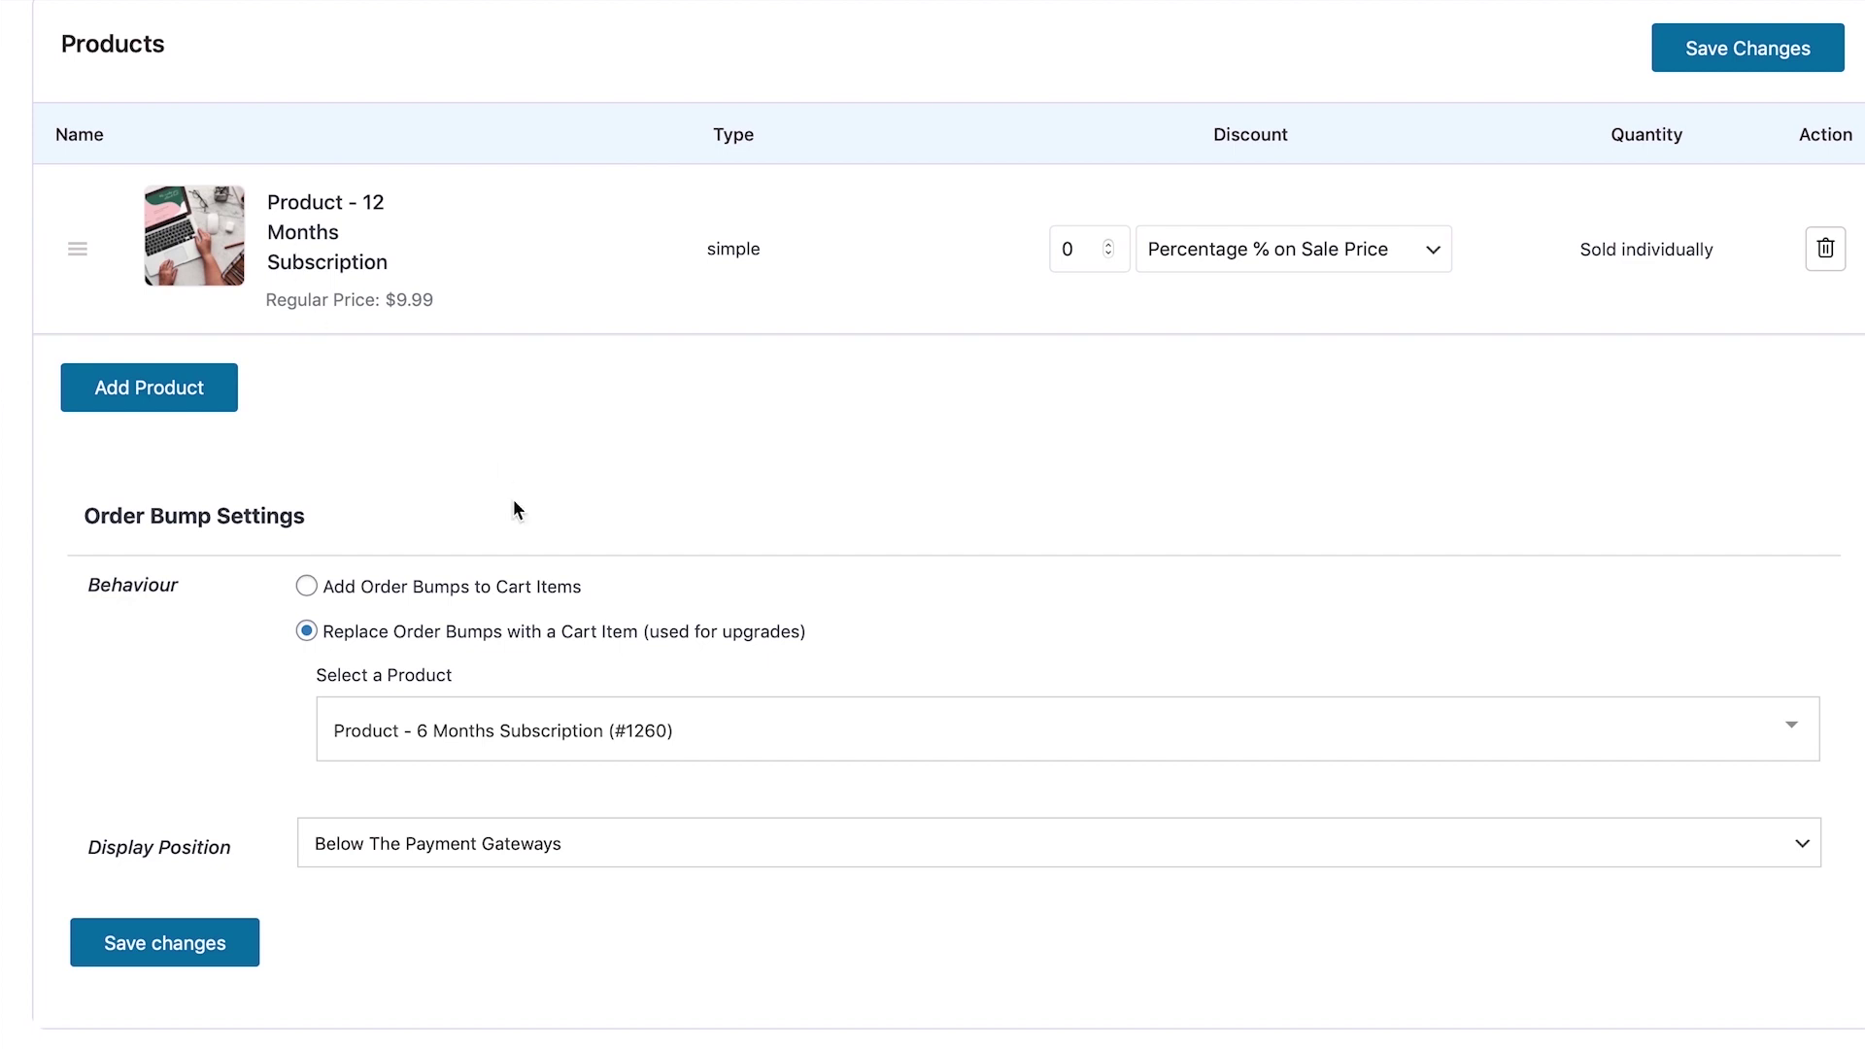
{"action": "scroll", "coordinate": [678, 570], "scroll_direction": "up", "scroll_amount": 3}
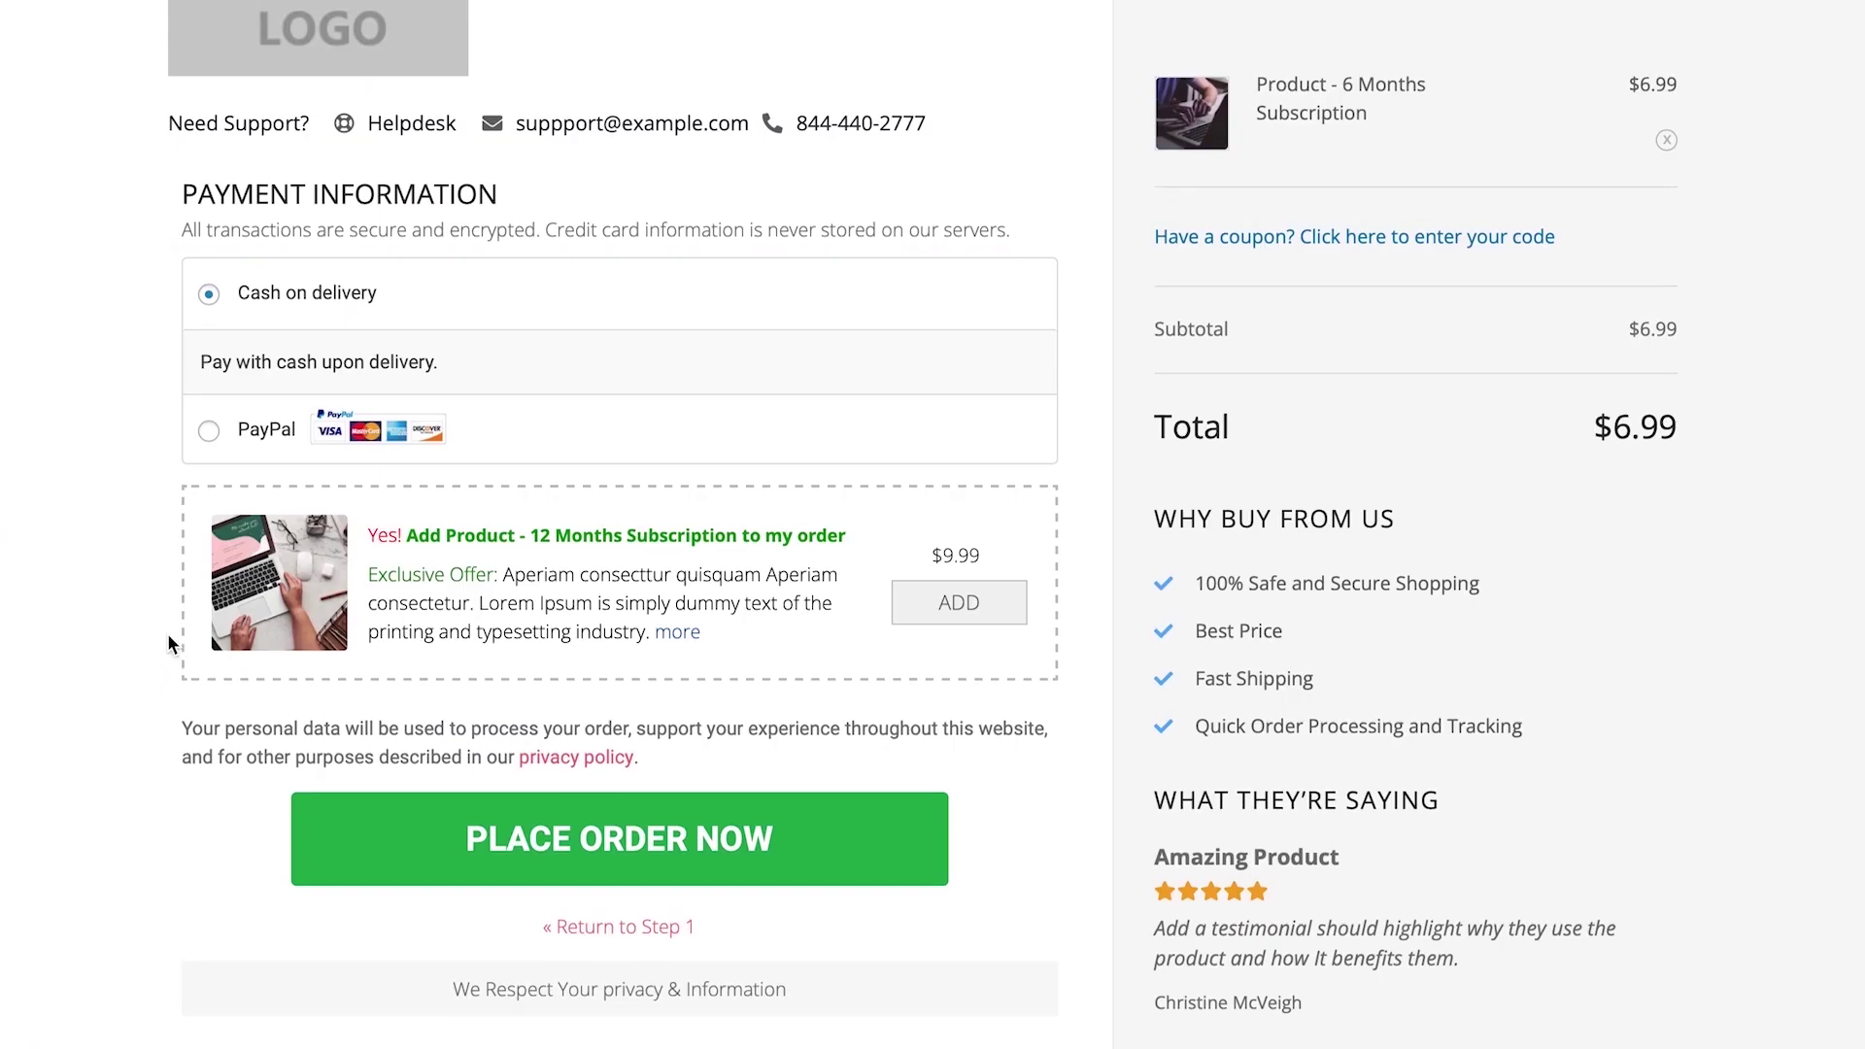
Add, remove and re-add the bump at checkout, confirming $9.99 12 Months replaces $6.99 6 Months.
{"action": "scroll", "coordinate": [168, 639], "scroll_direction": "down", "scroll_amount": 2}
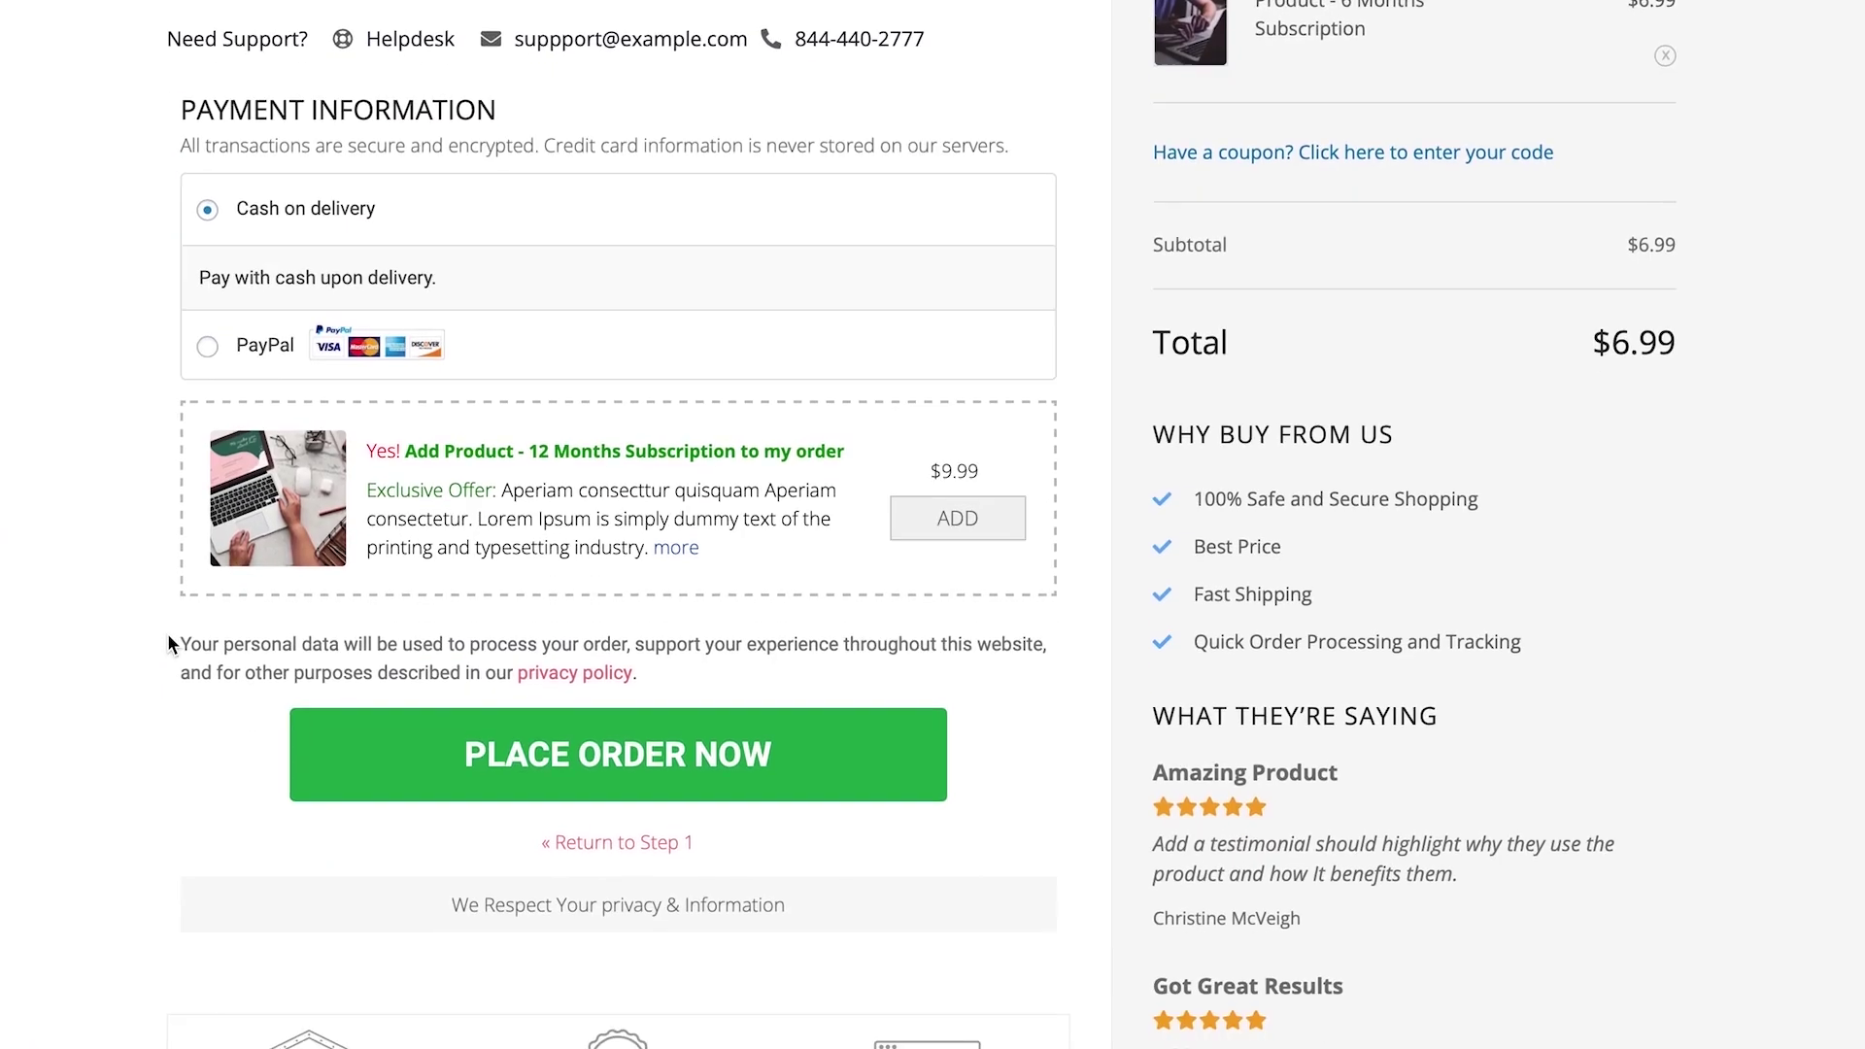
{"action": "scroll", "coordinate": [167, 639], "scroll_direction": "down", "scroll_amount": 1}
{"action": "scroll", "coordinate": [1418, 263], "scroll_direction": "up", "scroll_amount": 2}
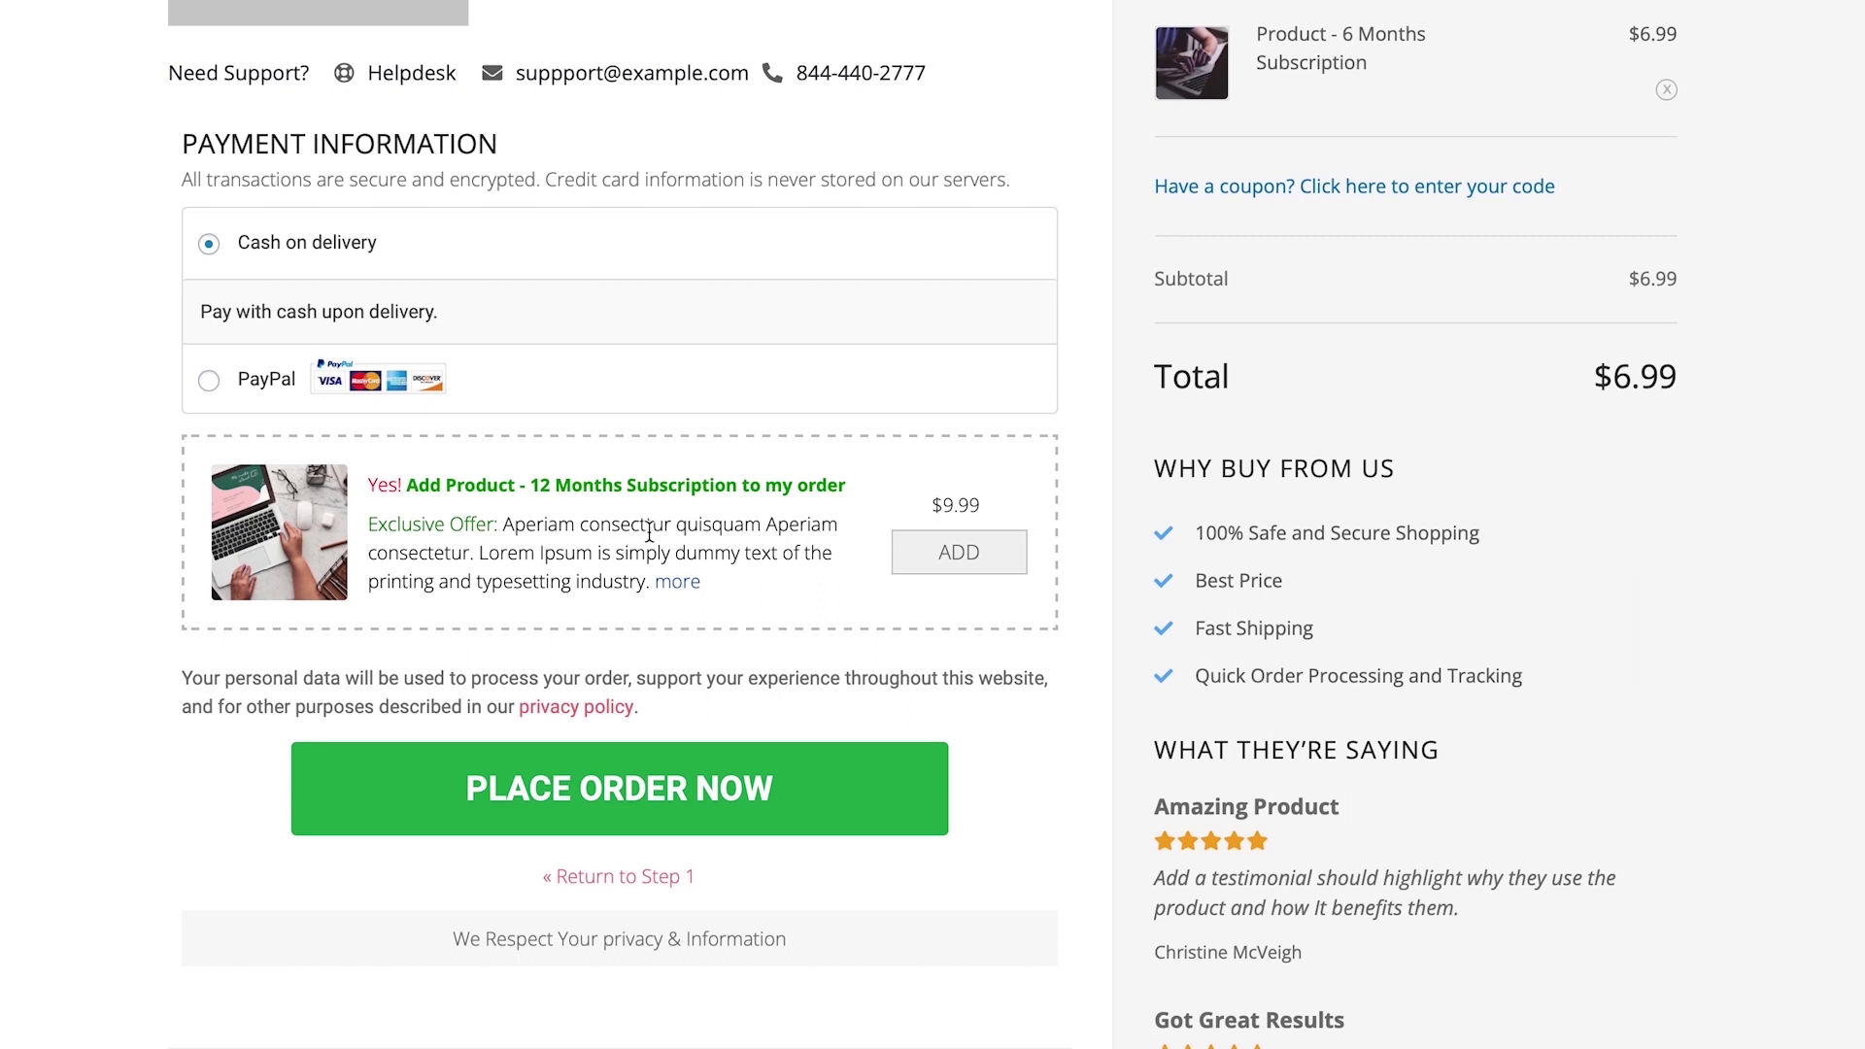
{"action": "left_click_drag", "start_coordinate": [615, 485], "coordinate": [837, 485]}
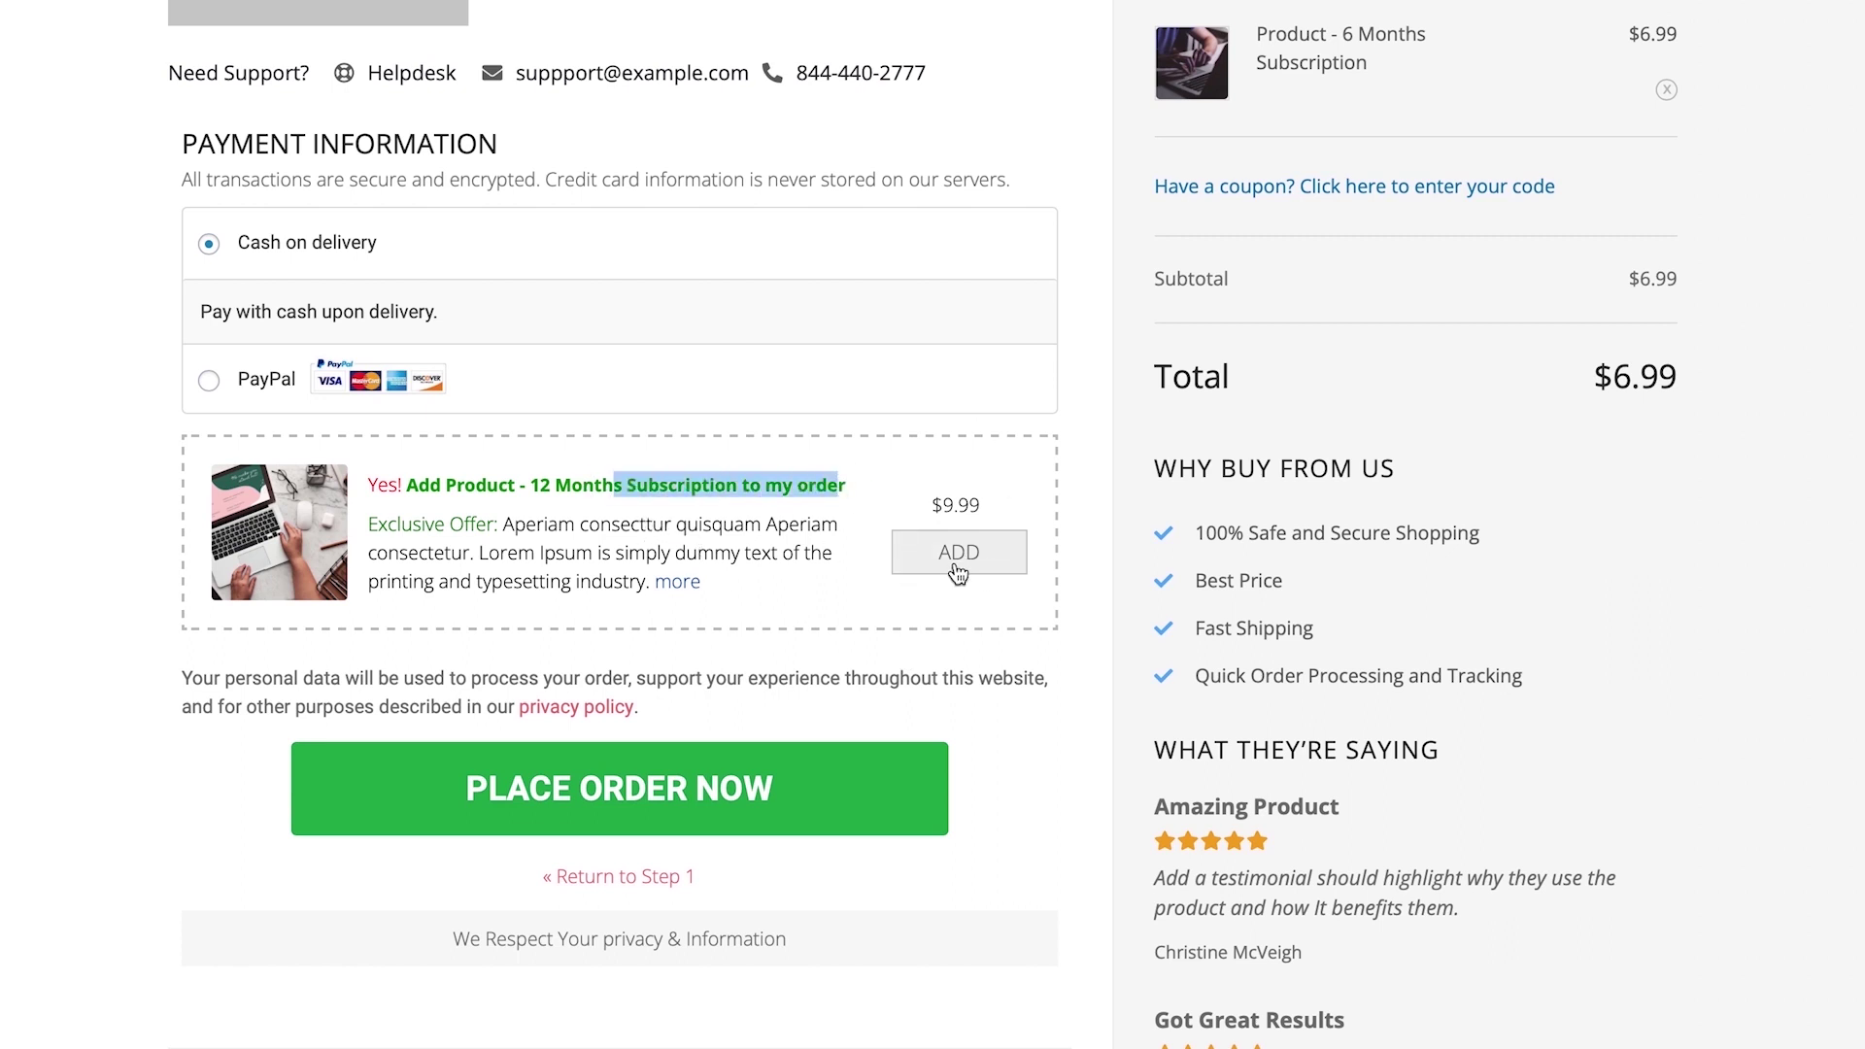
{"action": "left_click", "coordinate": [954, 571]}
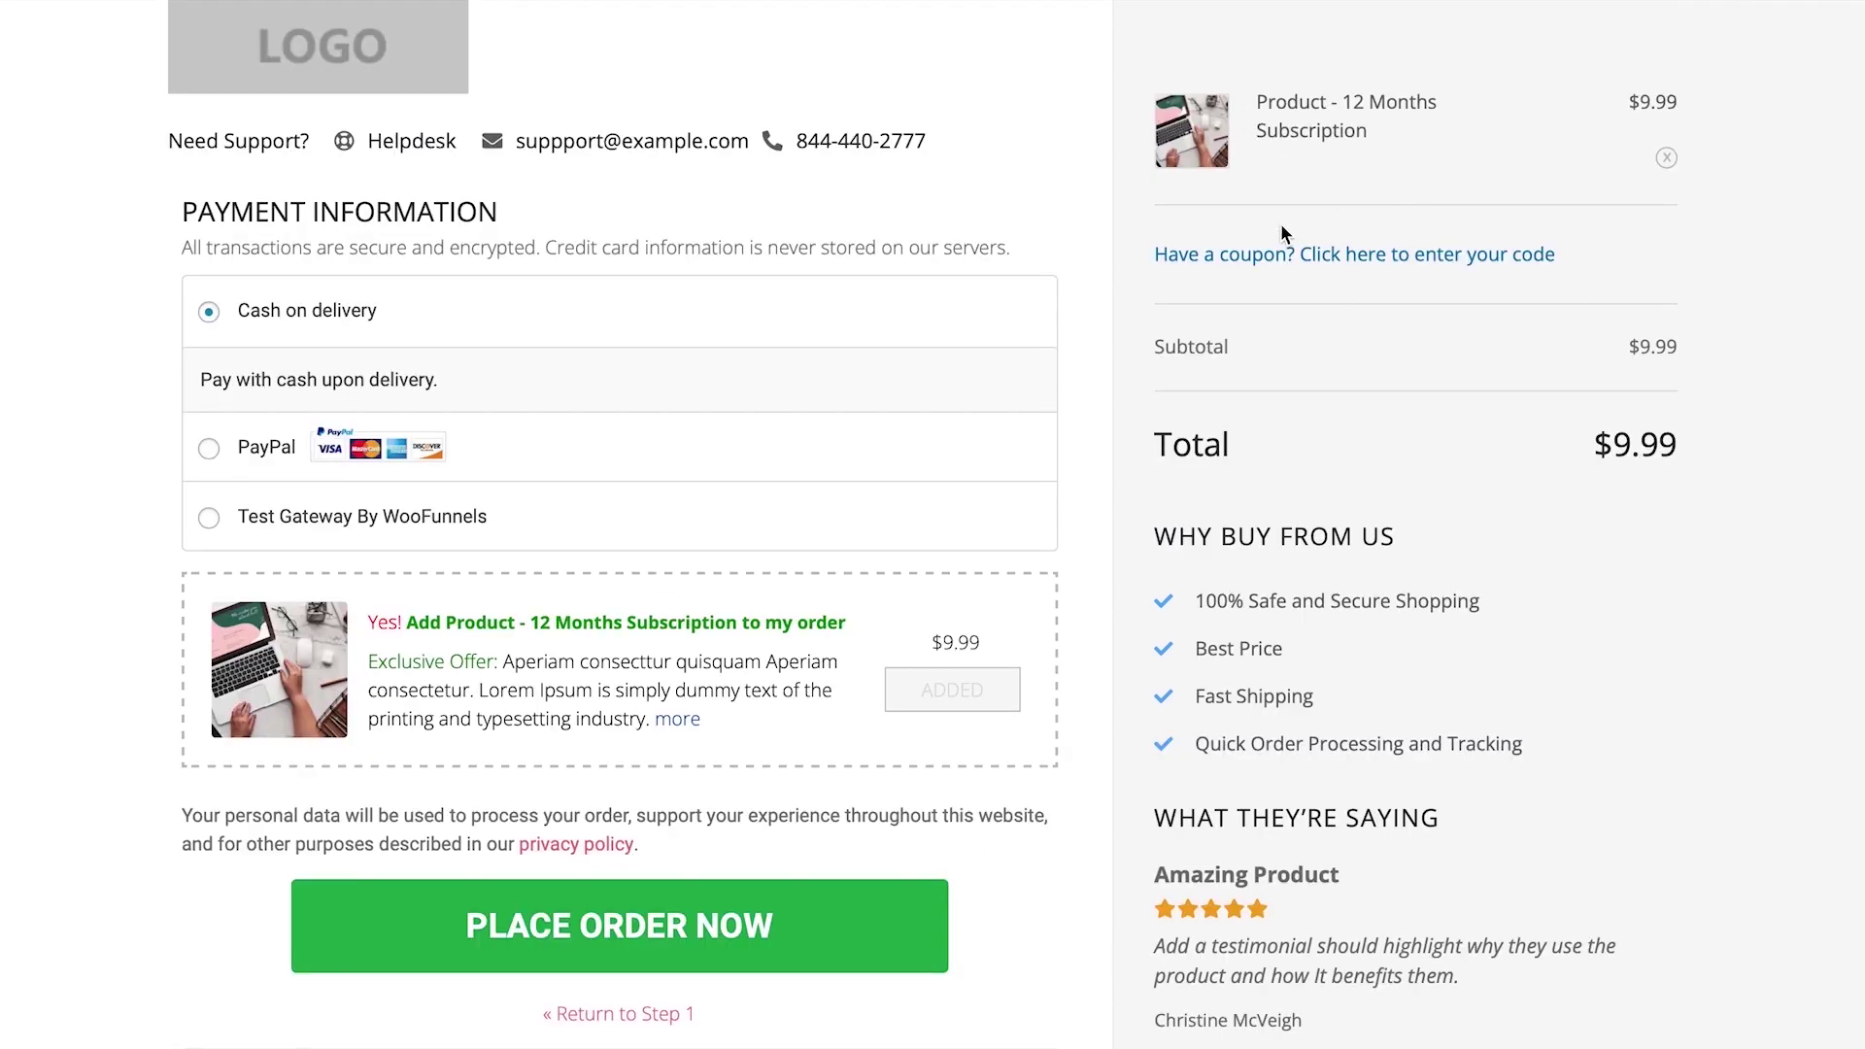
{"action": "left_click", "coordinate": [938, 691]}
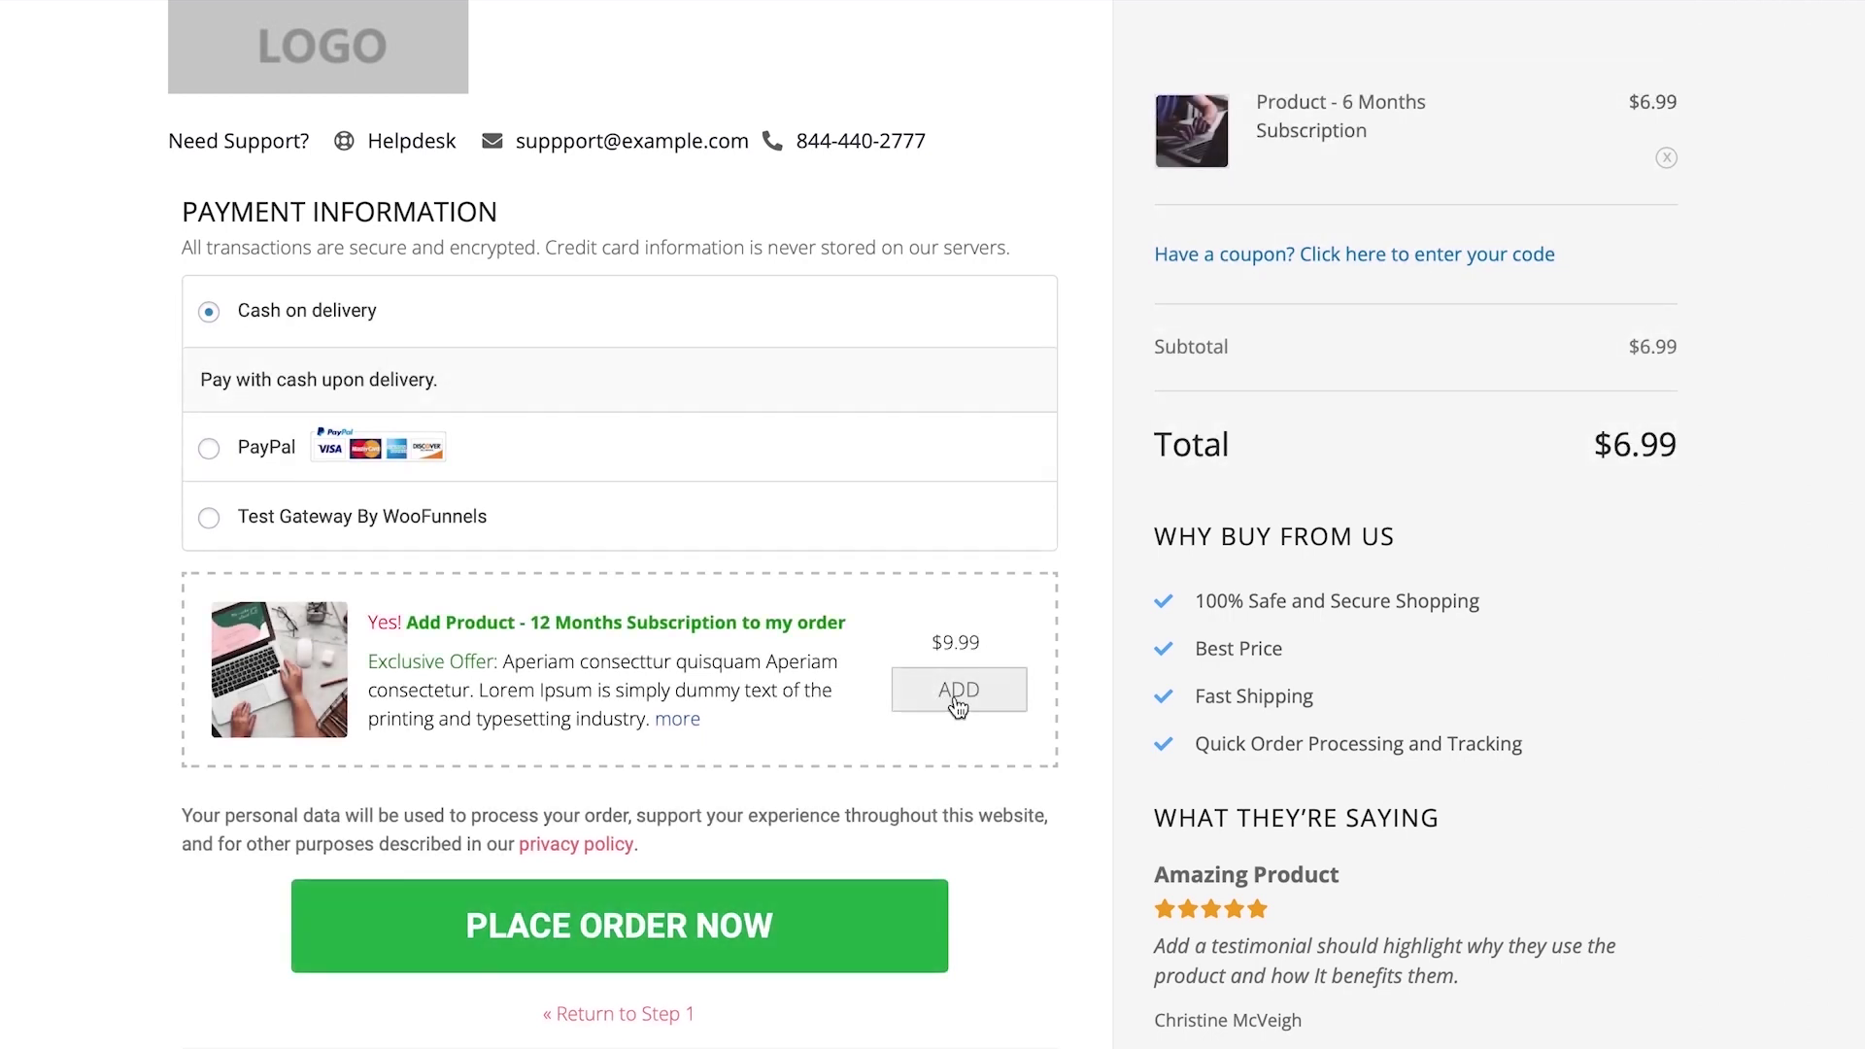
{"action": "left_click", "coordinate": [956, 697]}
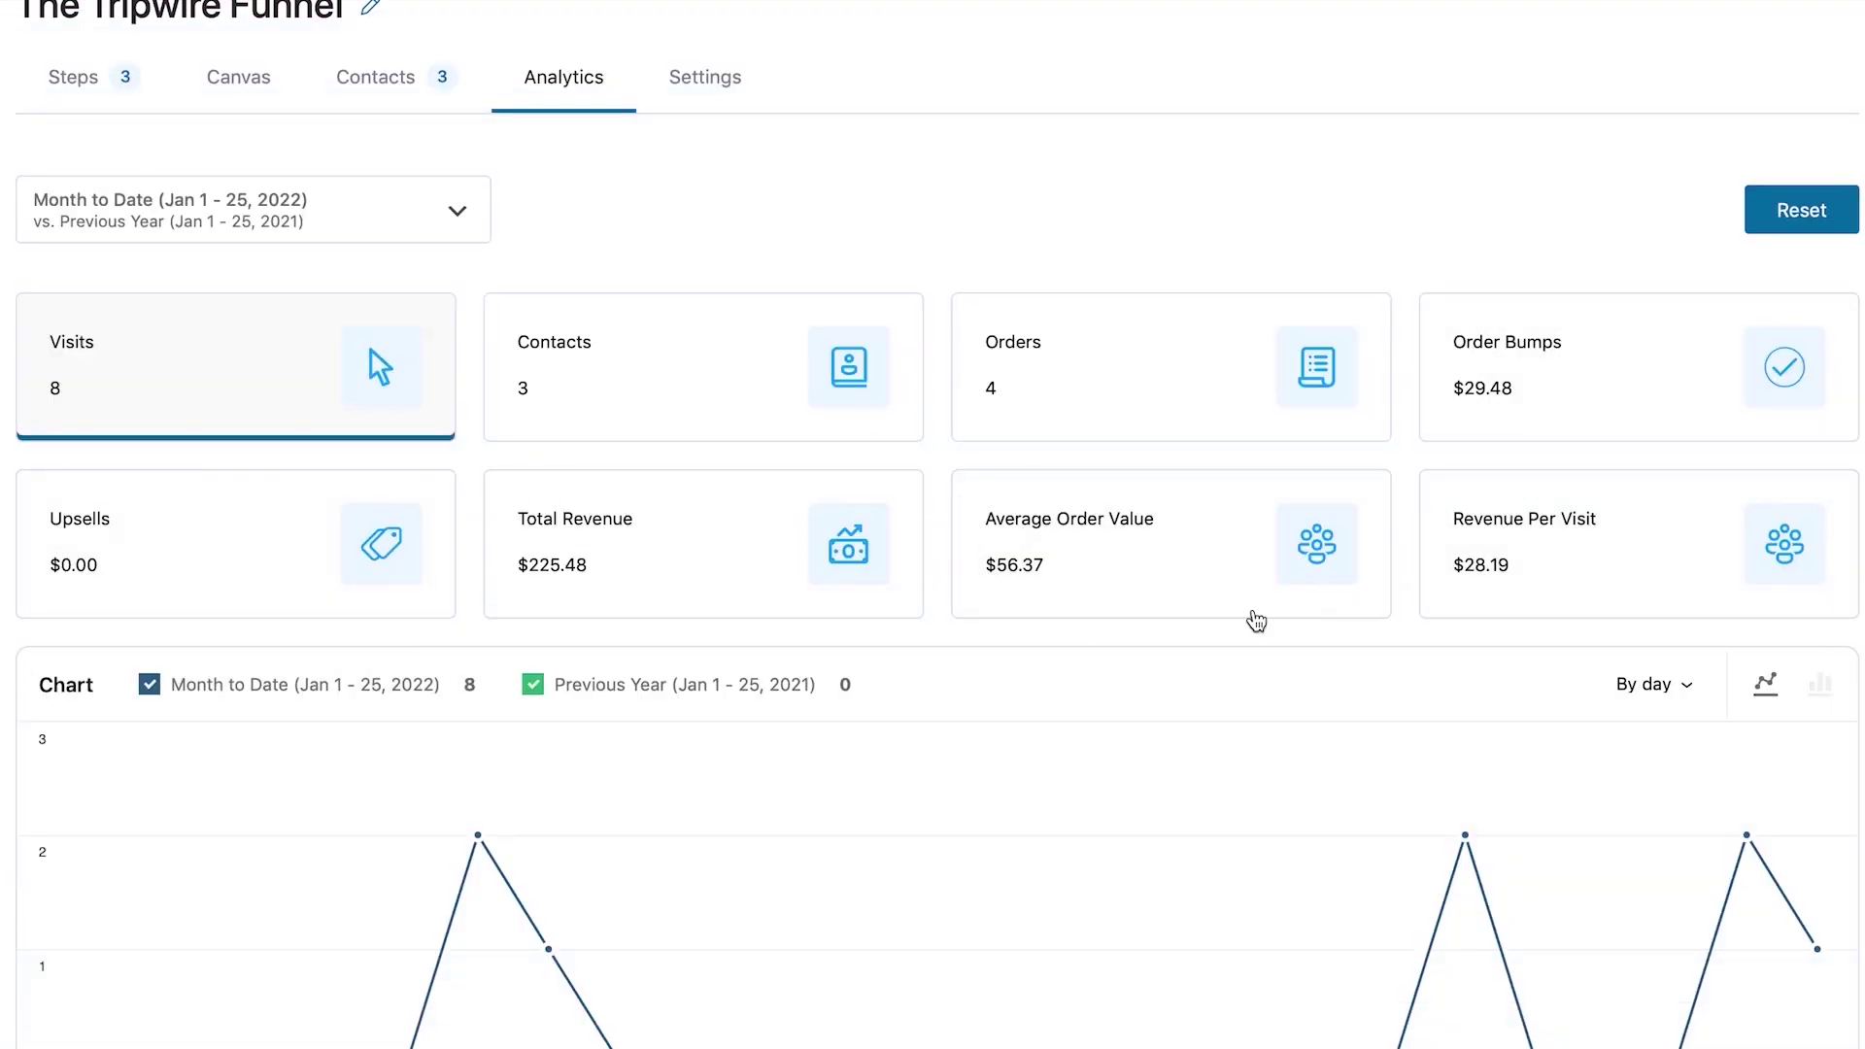
Scroll the Tripwire Funnel analytics: 8 visits, 4 orders, $29.48 bumps, $225.48 revenue.
{"action": "scroll", "coordinate": [991, 593], "scroll_direction": "down", "scroll_amount": 2}
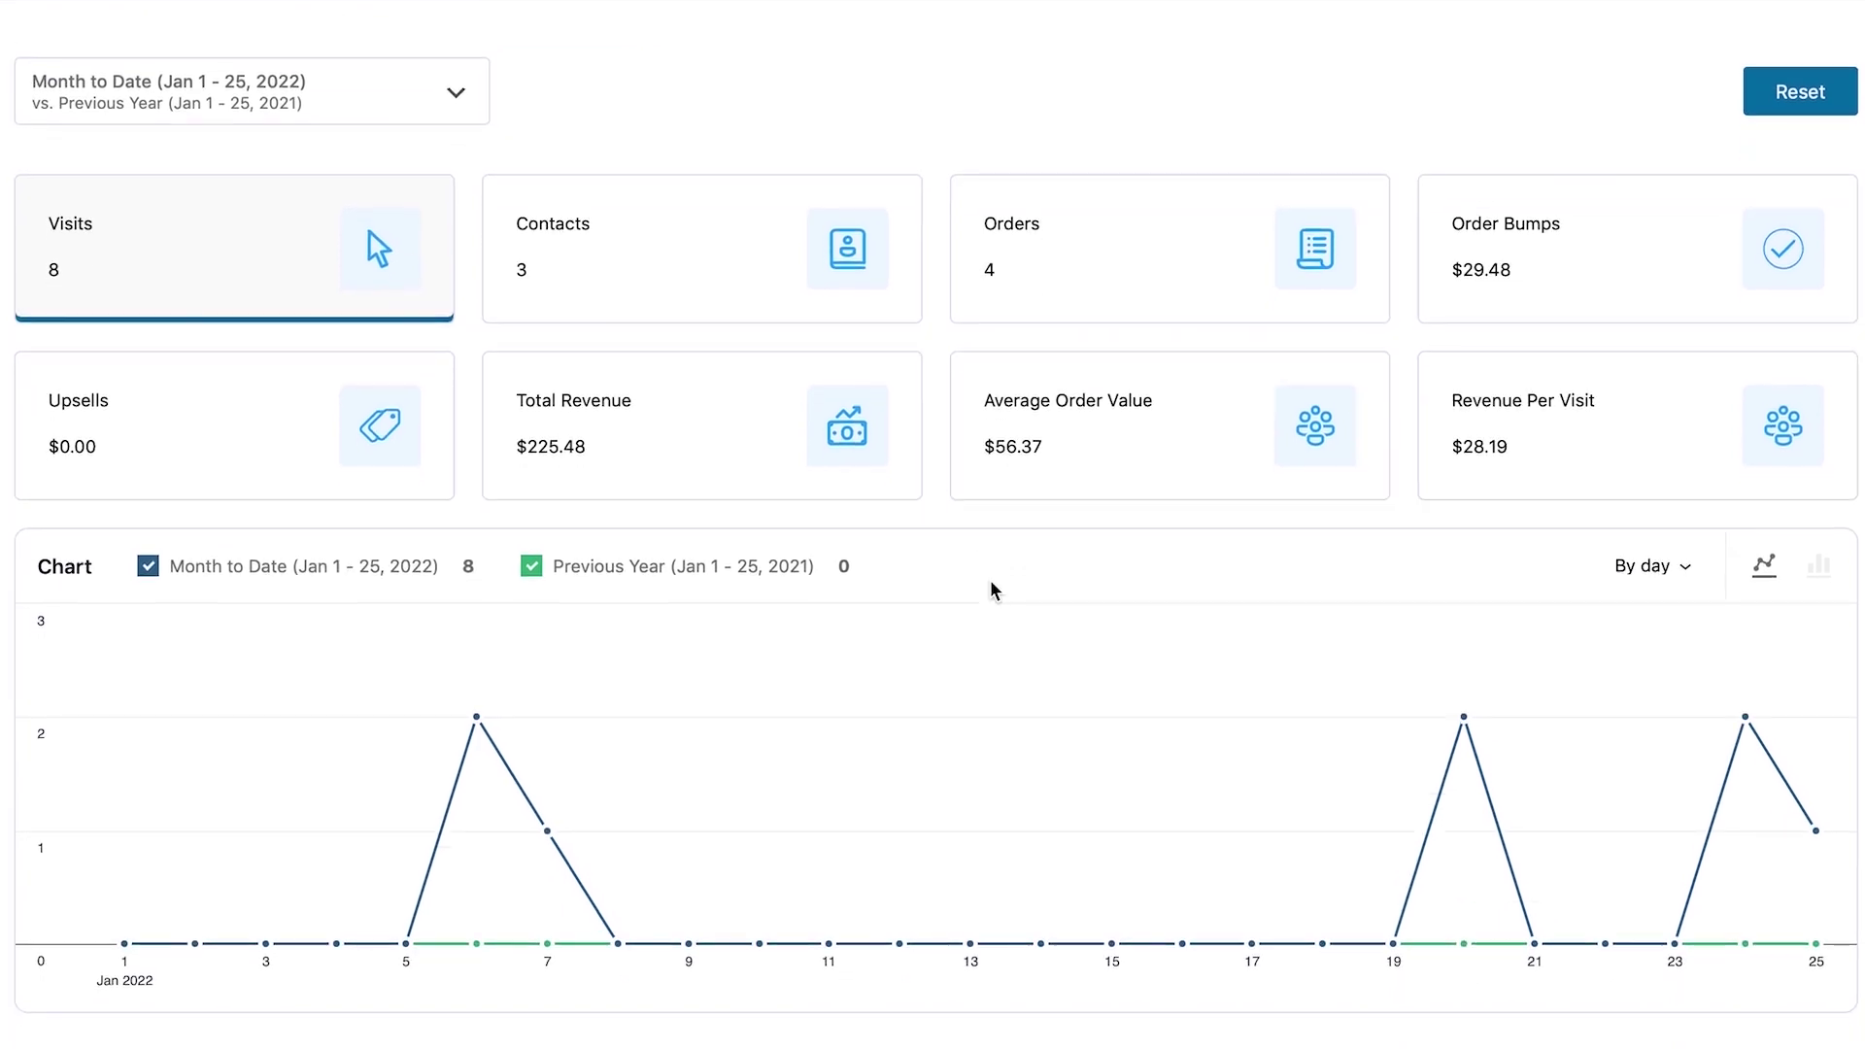
{"action": "scroll", "coordinate": [990, 588], "scroll_direction": "up", "scroll_amount": 2}
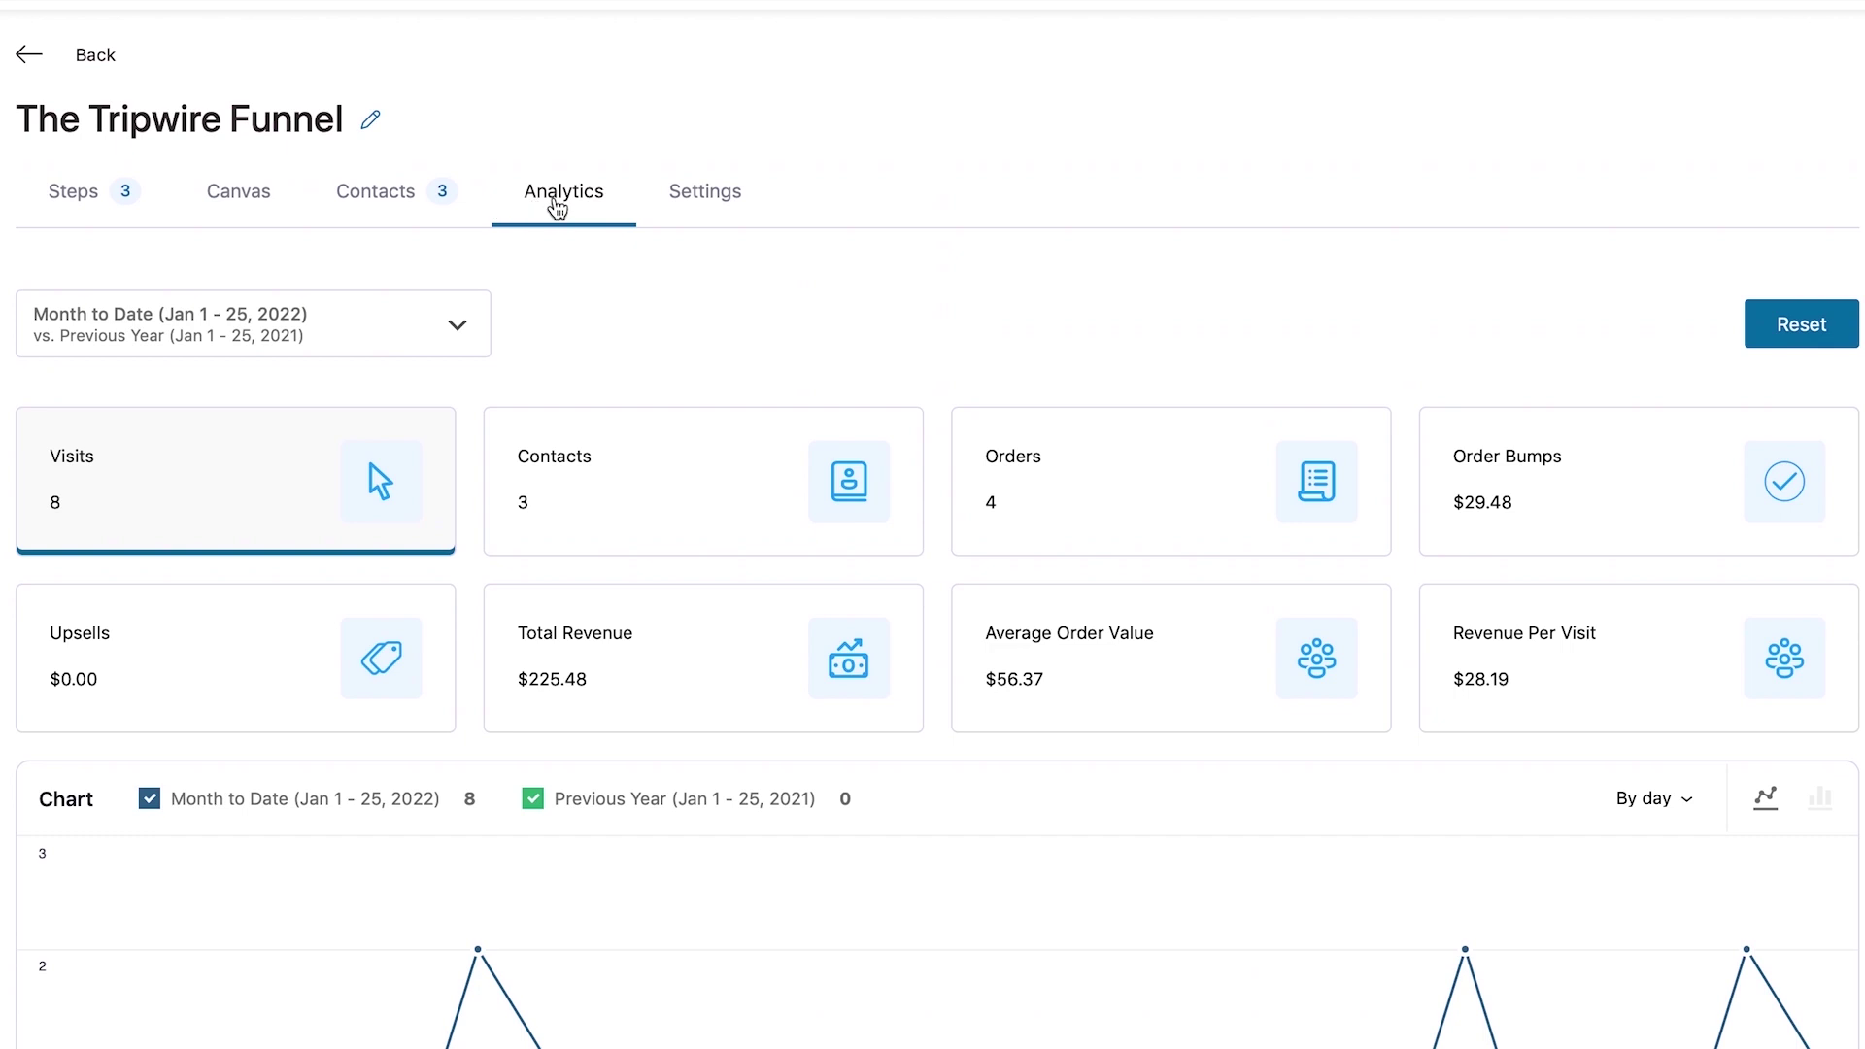
{"action": "scroll", "coordinate": [787, 527], "scroll_direction": "down", "scroll_amount": 2}
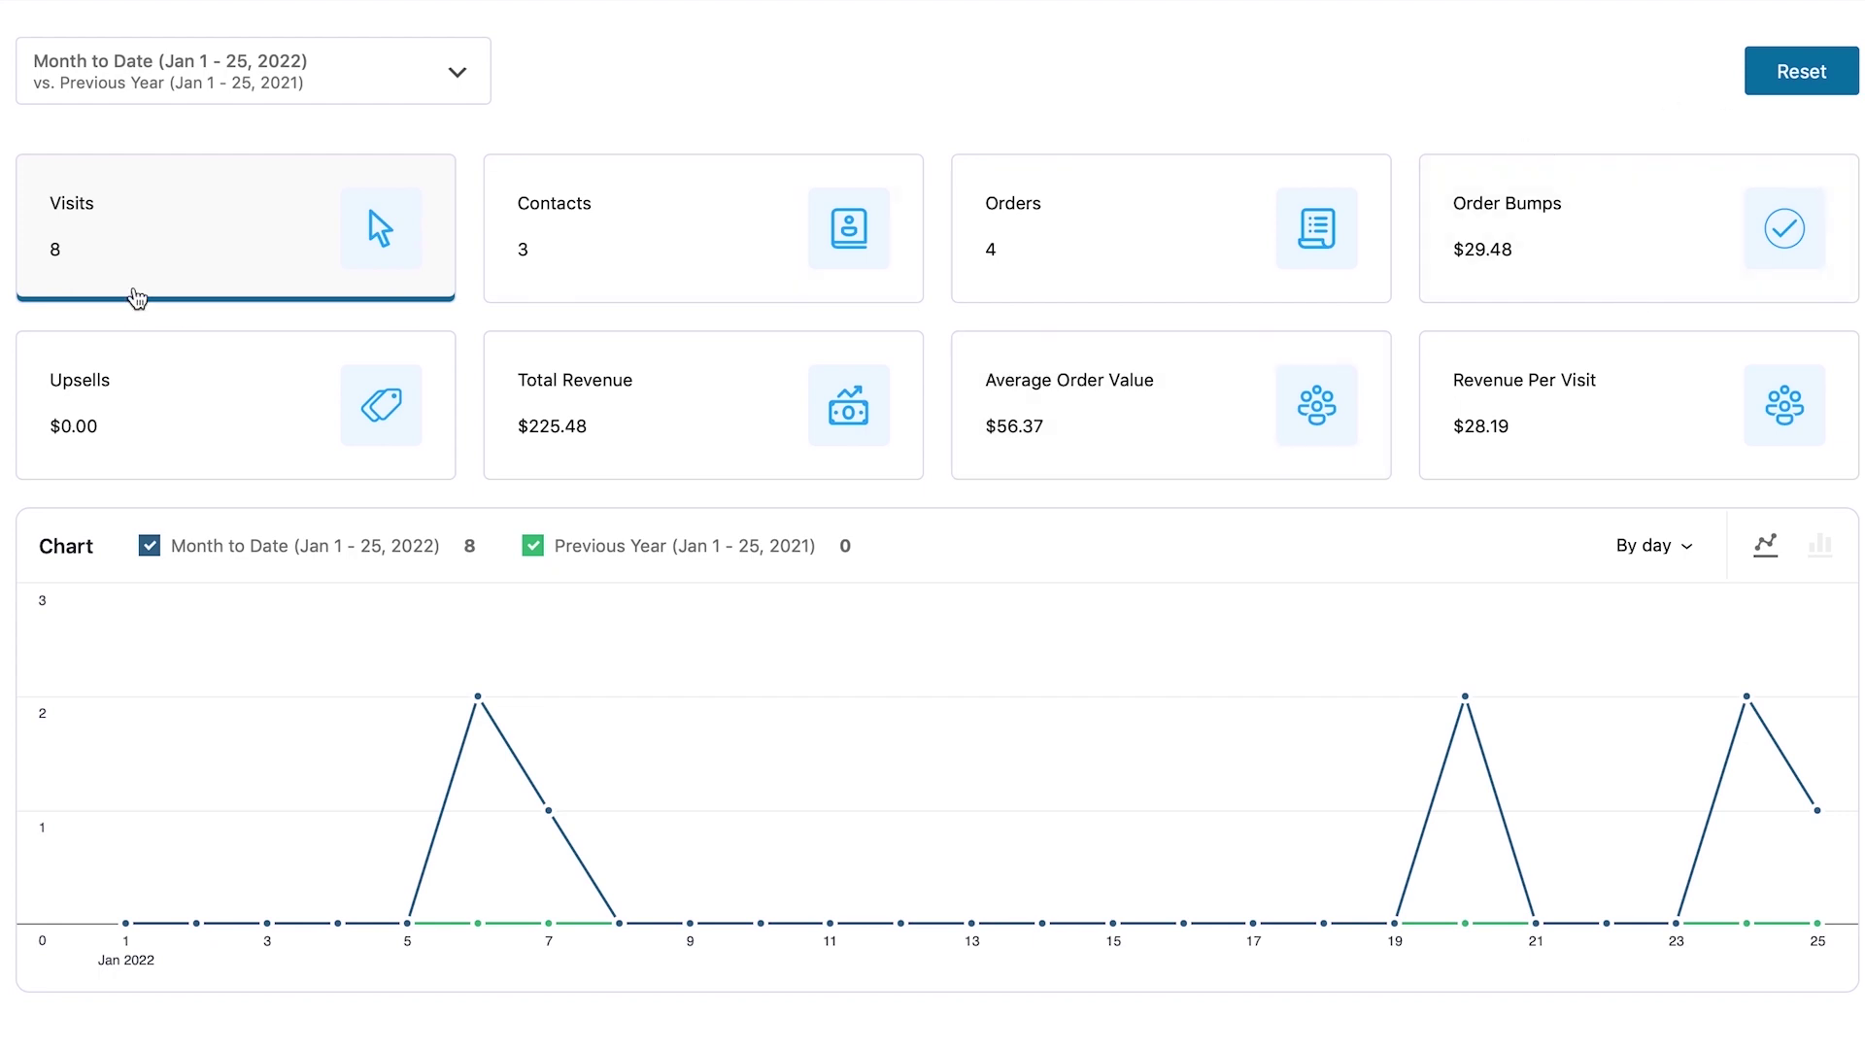
{"action": "scroll", "coordinate": [1058, 515], "scroll_direction": "down", "scroll_amount": 1}
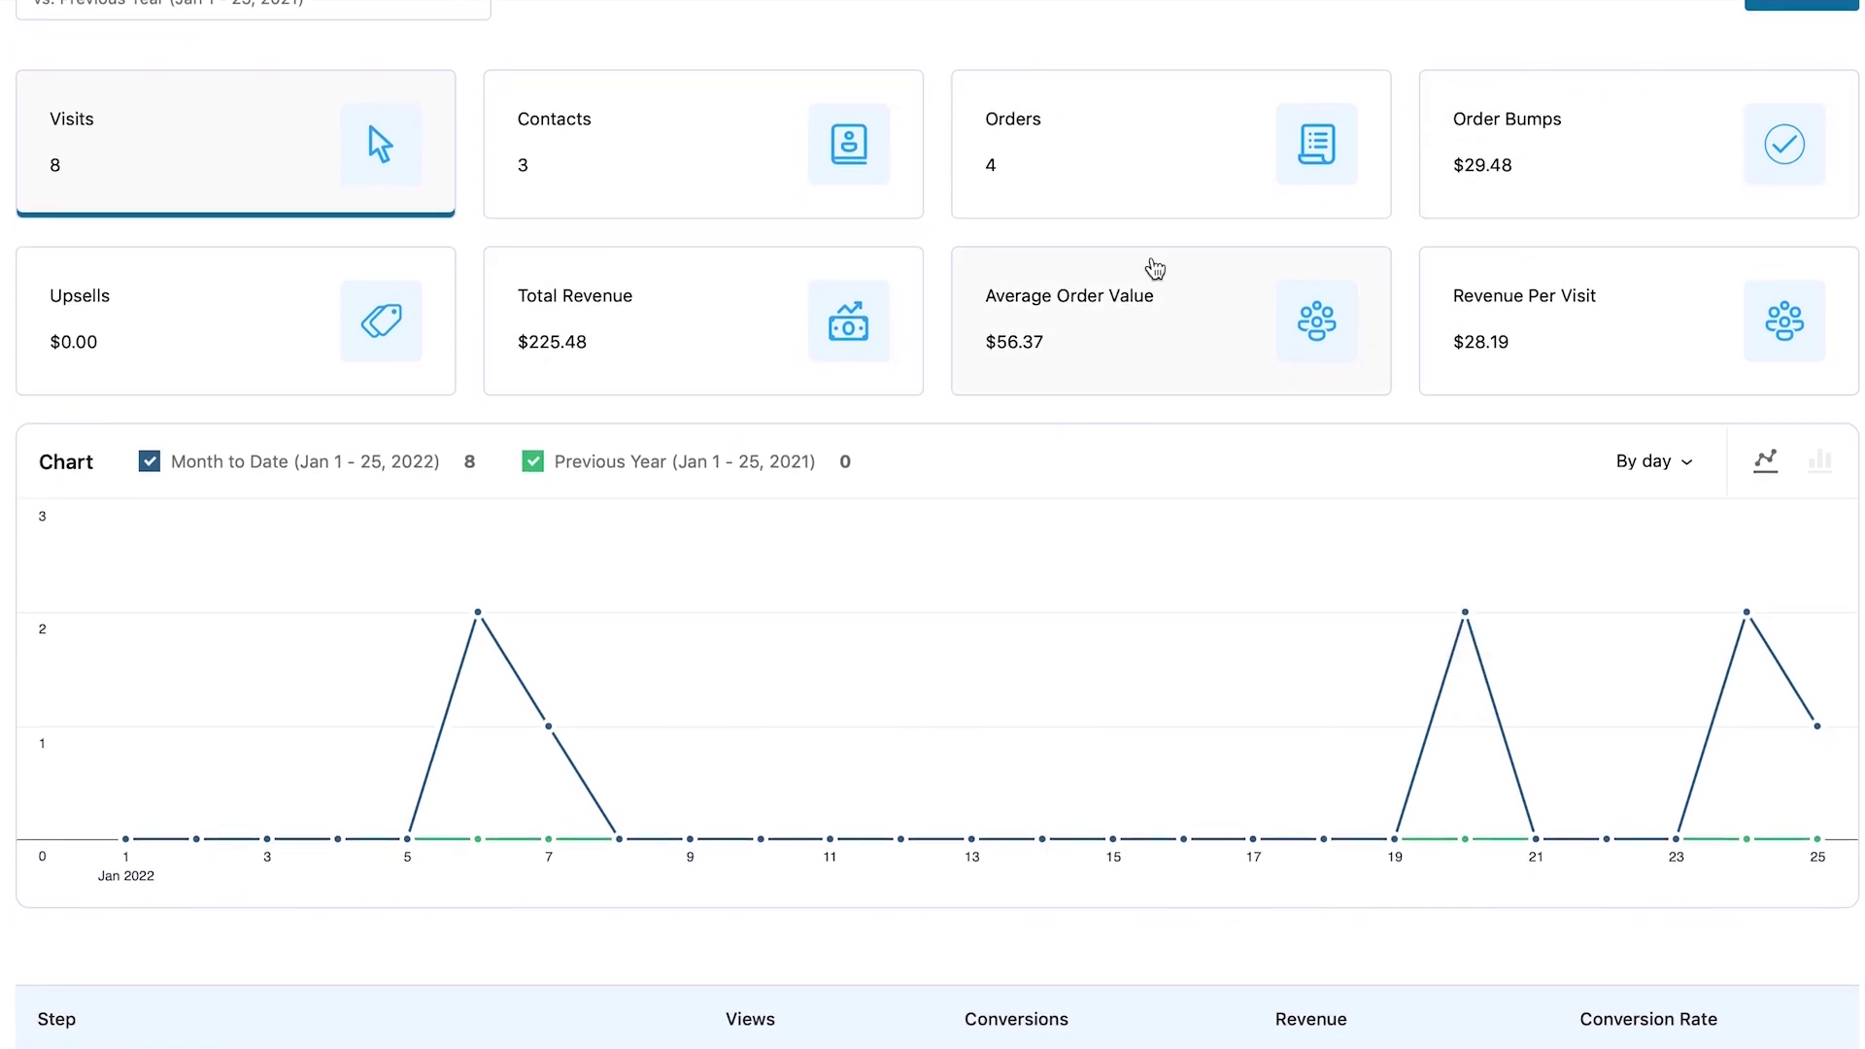
{"action": "scroll", "coordinate": [1154, 268], "scroll_direction": "up", "scroll_amount": 1}
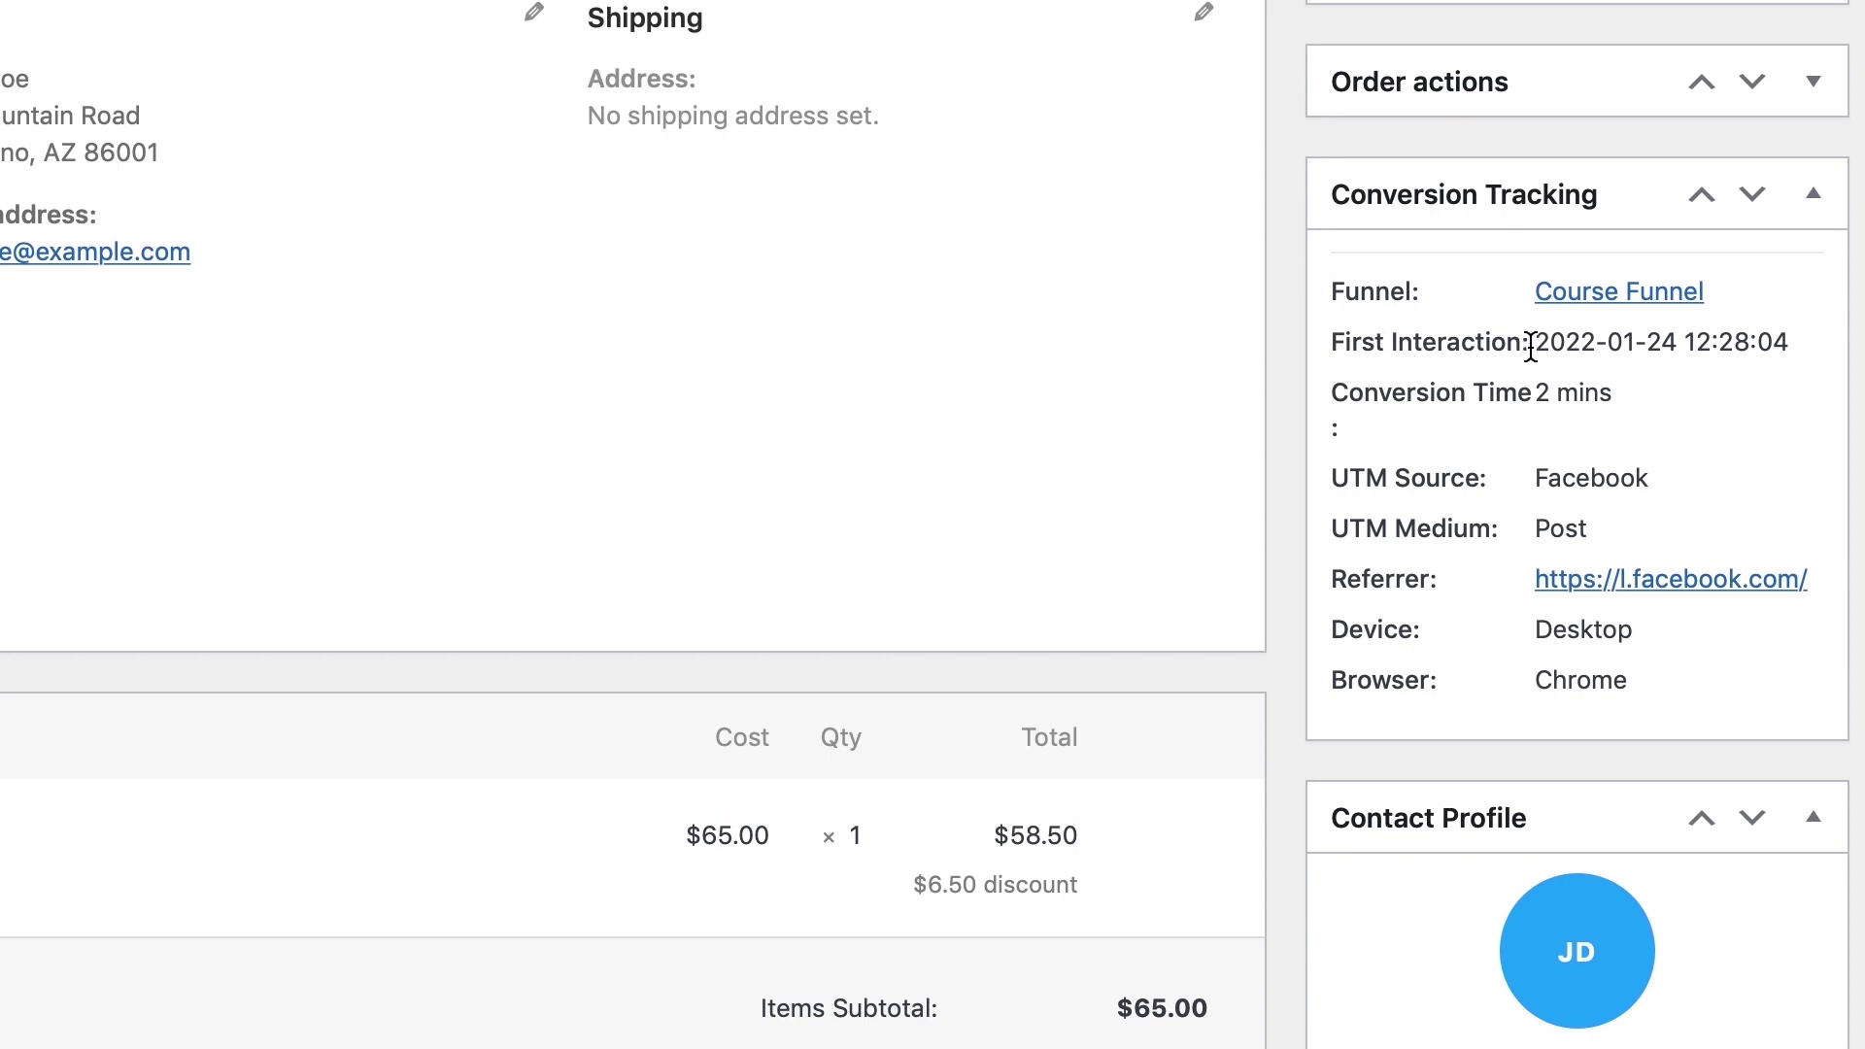
{"action": "left_click_drag", "start_coordinate": [1548, 397], "coordinate": [1566, 399]}
{"action": "left_click", "coordinate": [1542, 396]}
{"action": "scroll", "coordinate": [1541, 398], "scroll_direction": "down", "scroll_amount": 1}
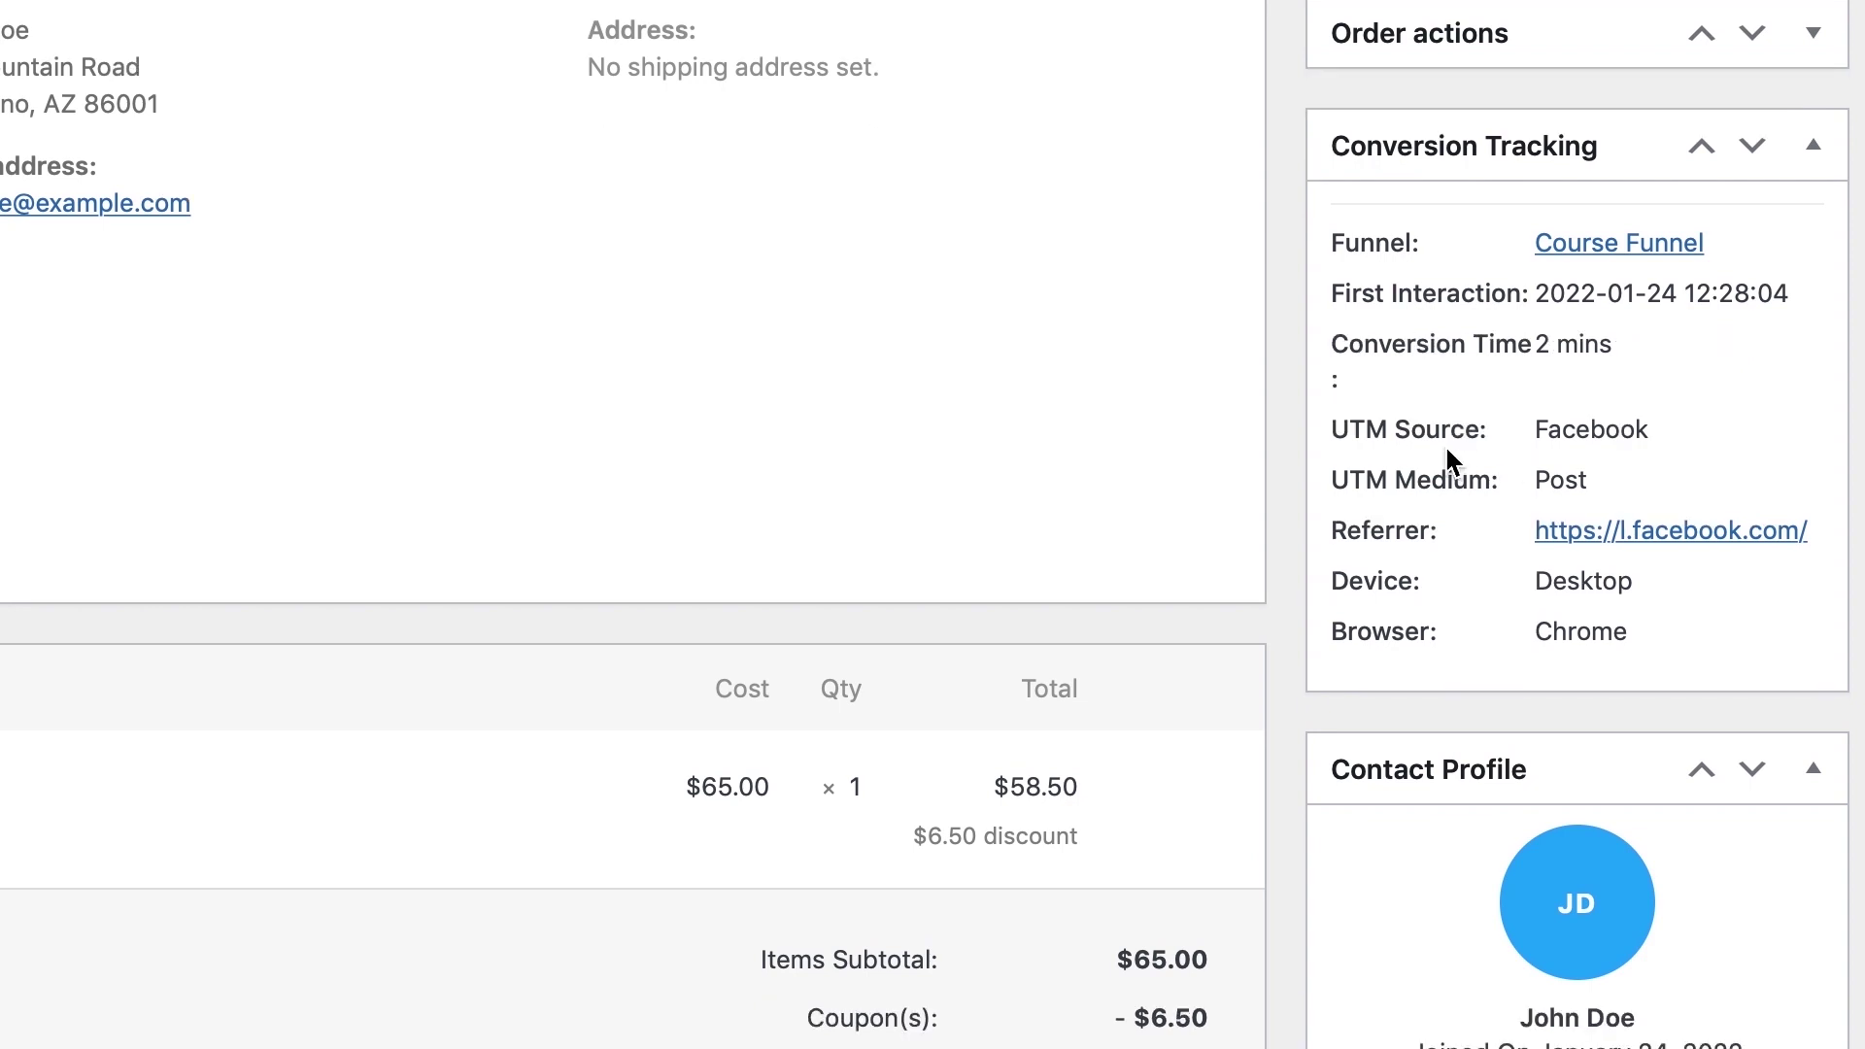
{"action": "left_click_drag", "start_coordinate": [1535, 430], "coordinate": [1637, 431]}
{"action": "left_click", "coordinate": [1614, 432]}
{"action": "left_click_drag", "start_coordinate": [1487, 431], "coordinate": [1330, 436]}
{"action": "scroll", "coordinate": [1612, 453], "scroll_direction": "down", "scroll_amount": 2}
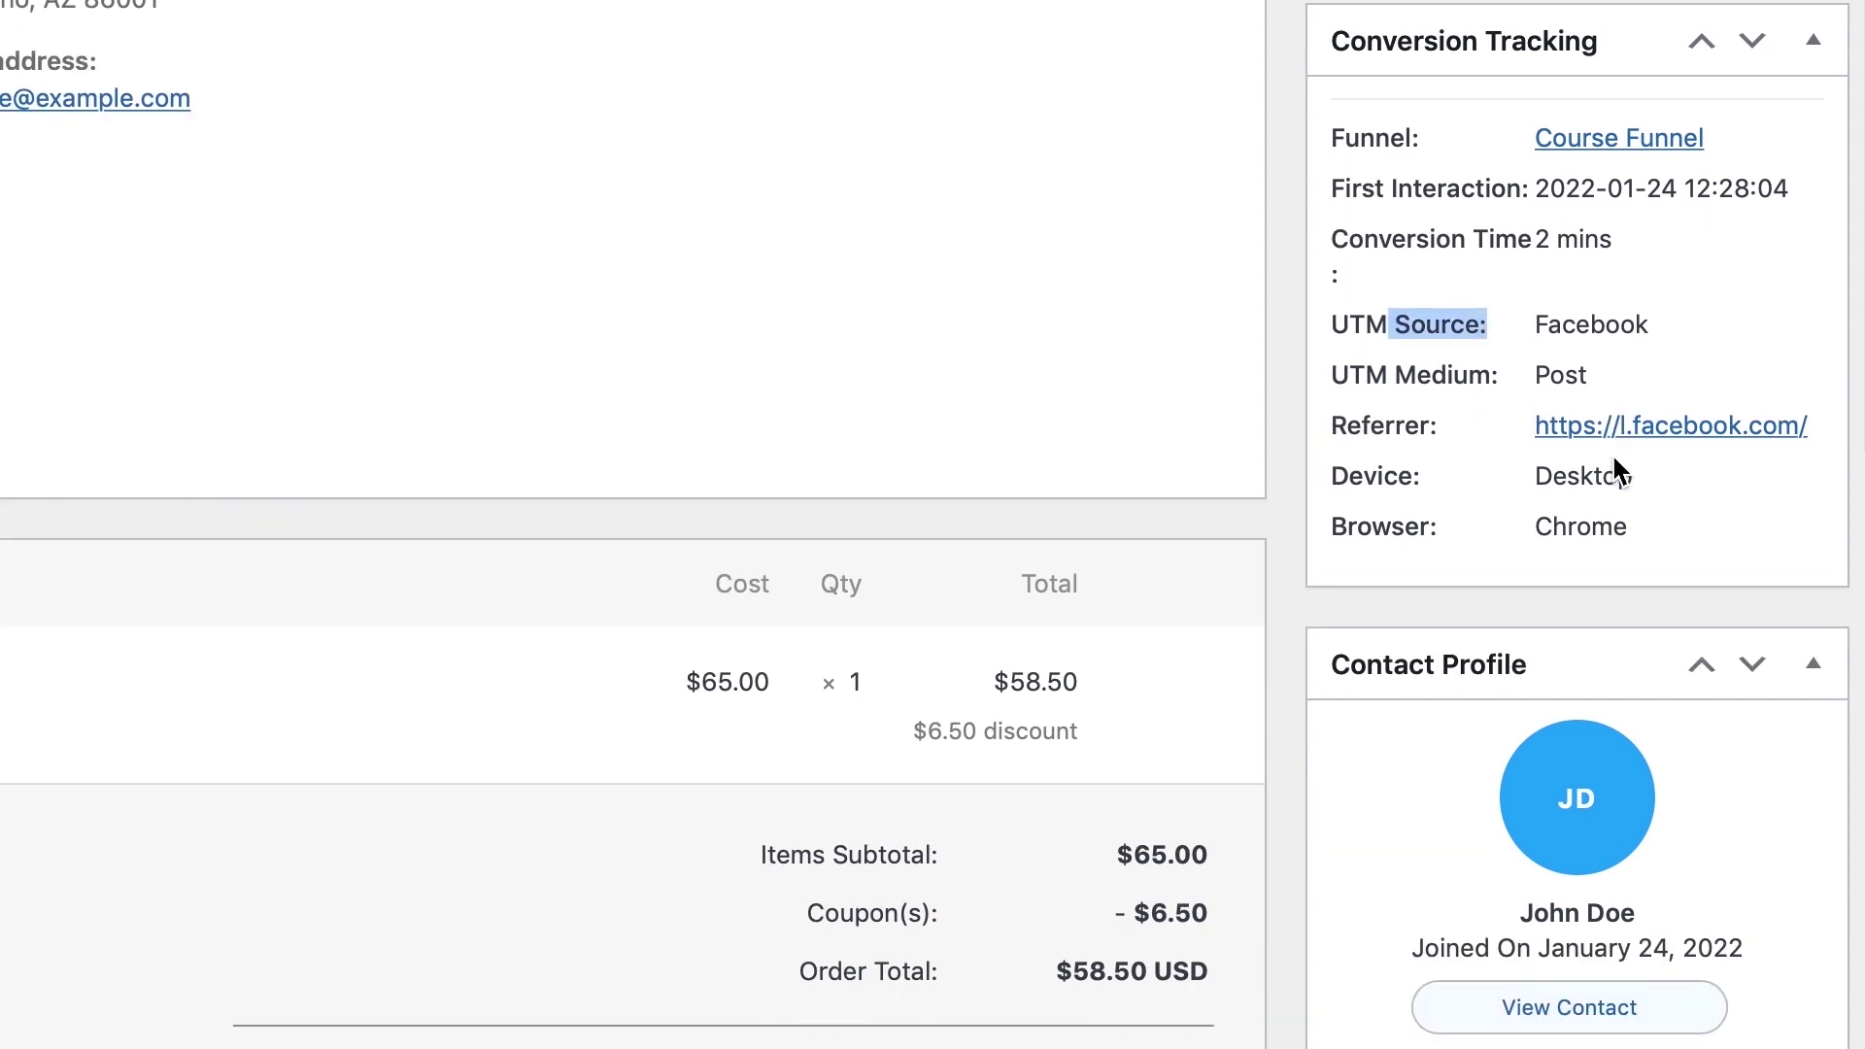
{"action": "left_click", "coordinate": [1593, 354]}
{"action": "double_click", "coordinate": [1571, 377]}
{"action": "left_click", "coordinate": [1389, 428]}
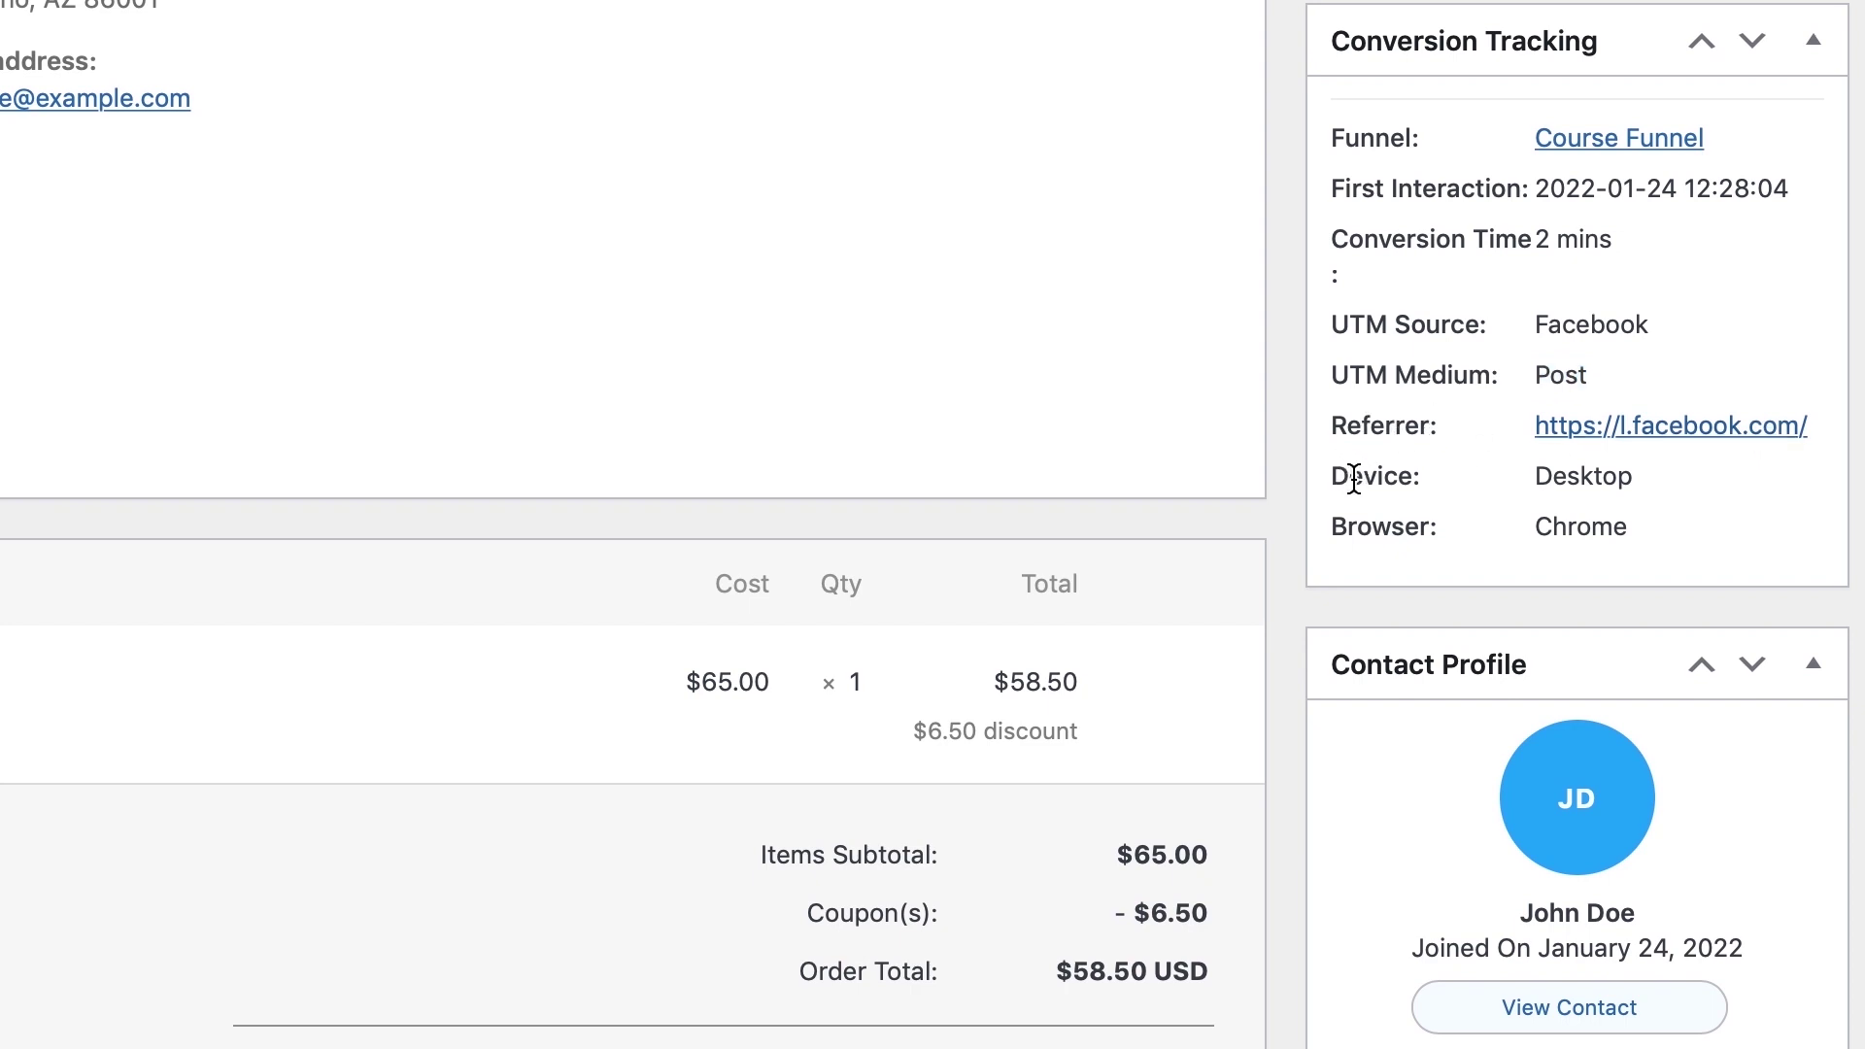
{"action": "left_click_drag", "start_coordinate": [1351, 483], "coordinate": [1649, 486]}
{"action": "left_click", "coordinate": [1649, 488]}
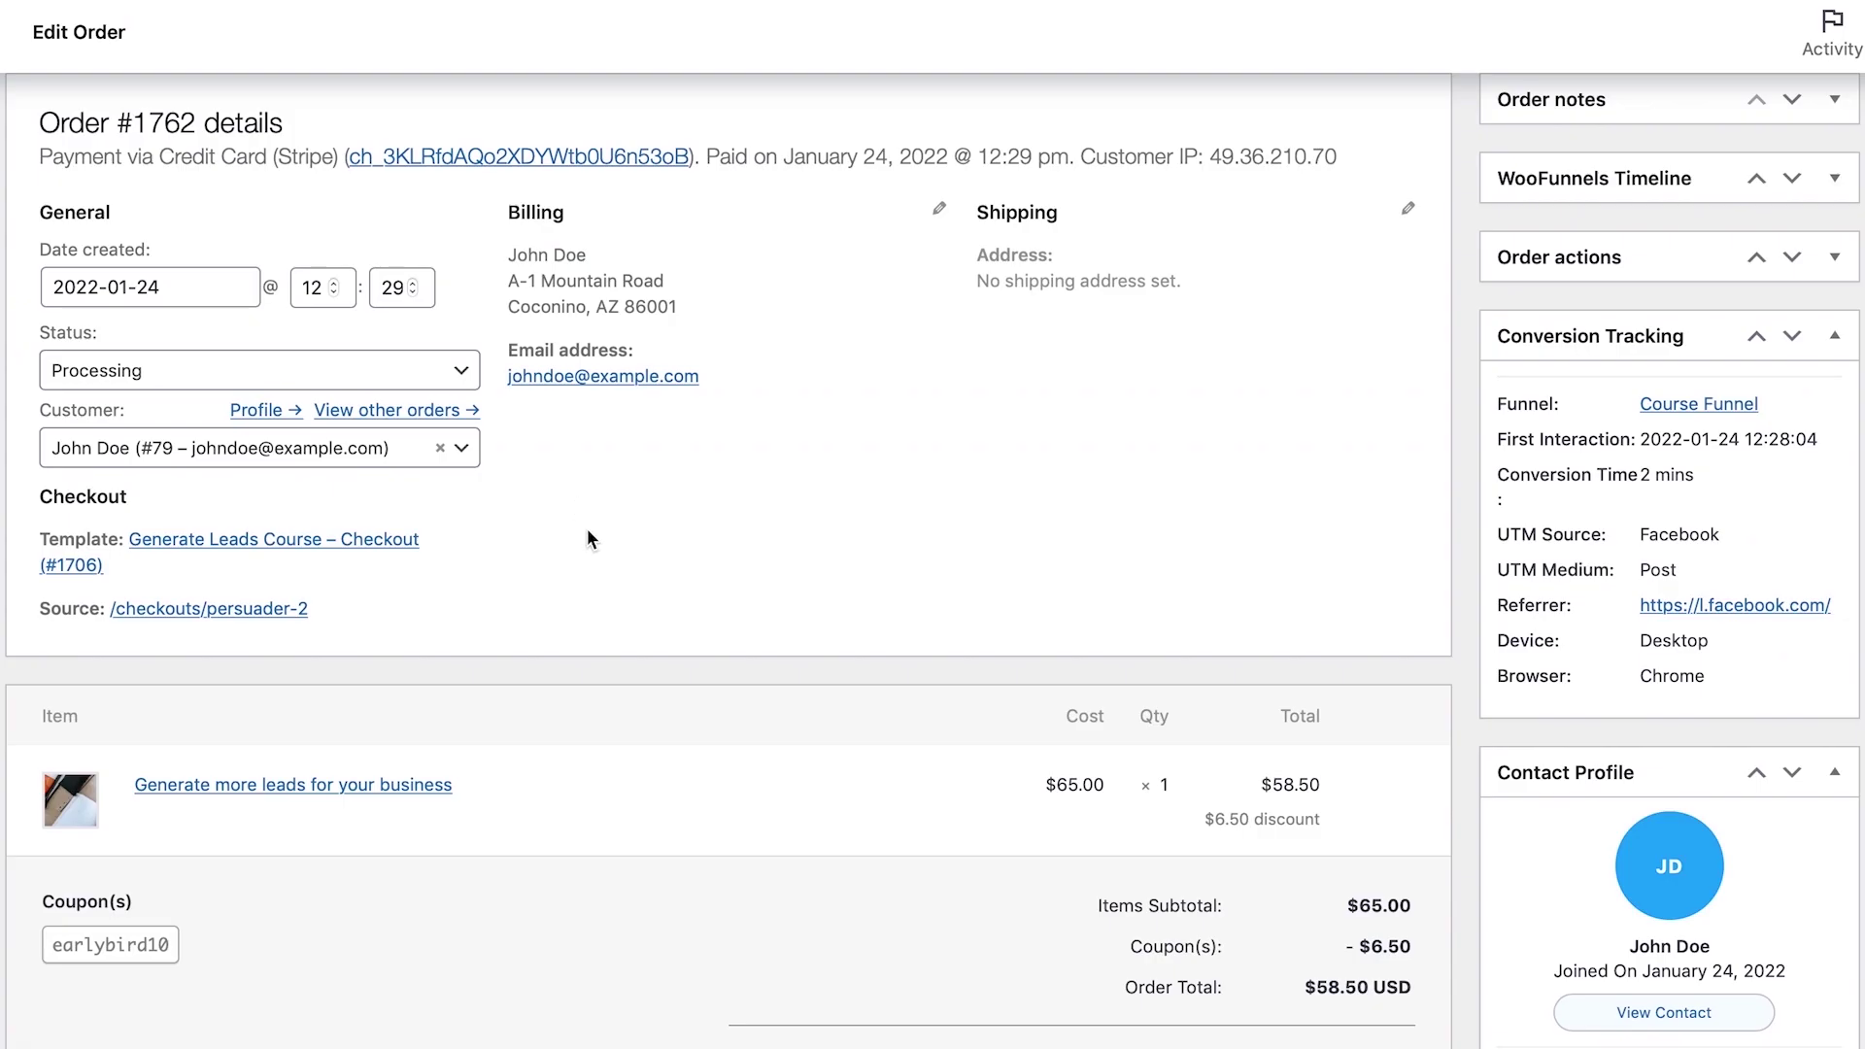
{"action": "scroll", "coordinate": [587, 539], "scroll_direction": "up", "scroll_amount": 1}
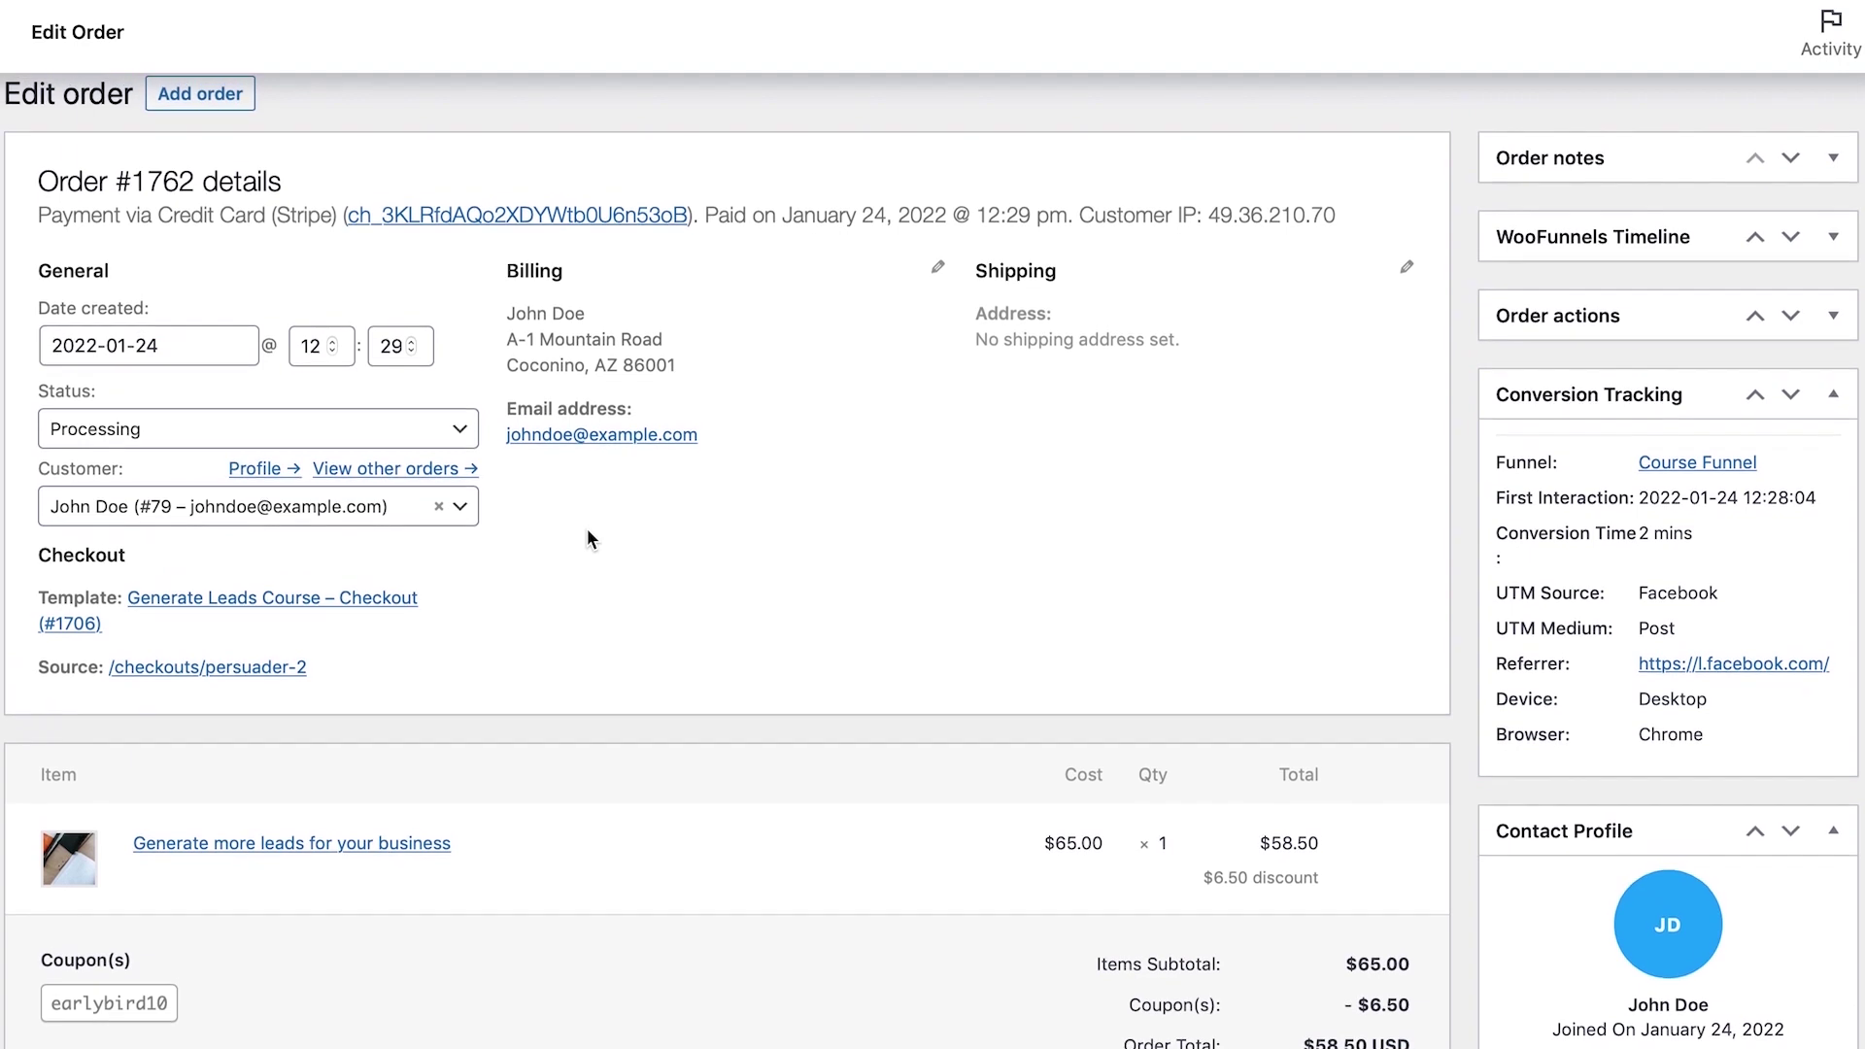
{"action": "scroll", "coordinate": [586, 538], "scroll_direction": "up", "scroll_amount": 1}
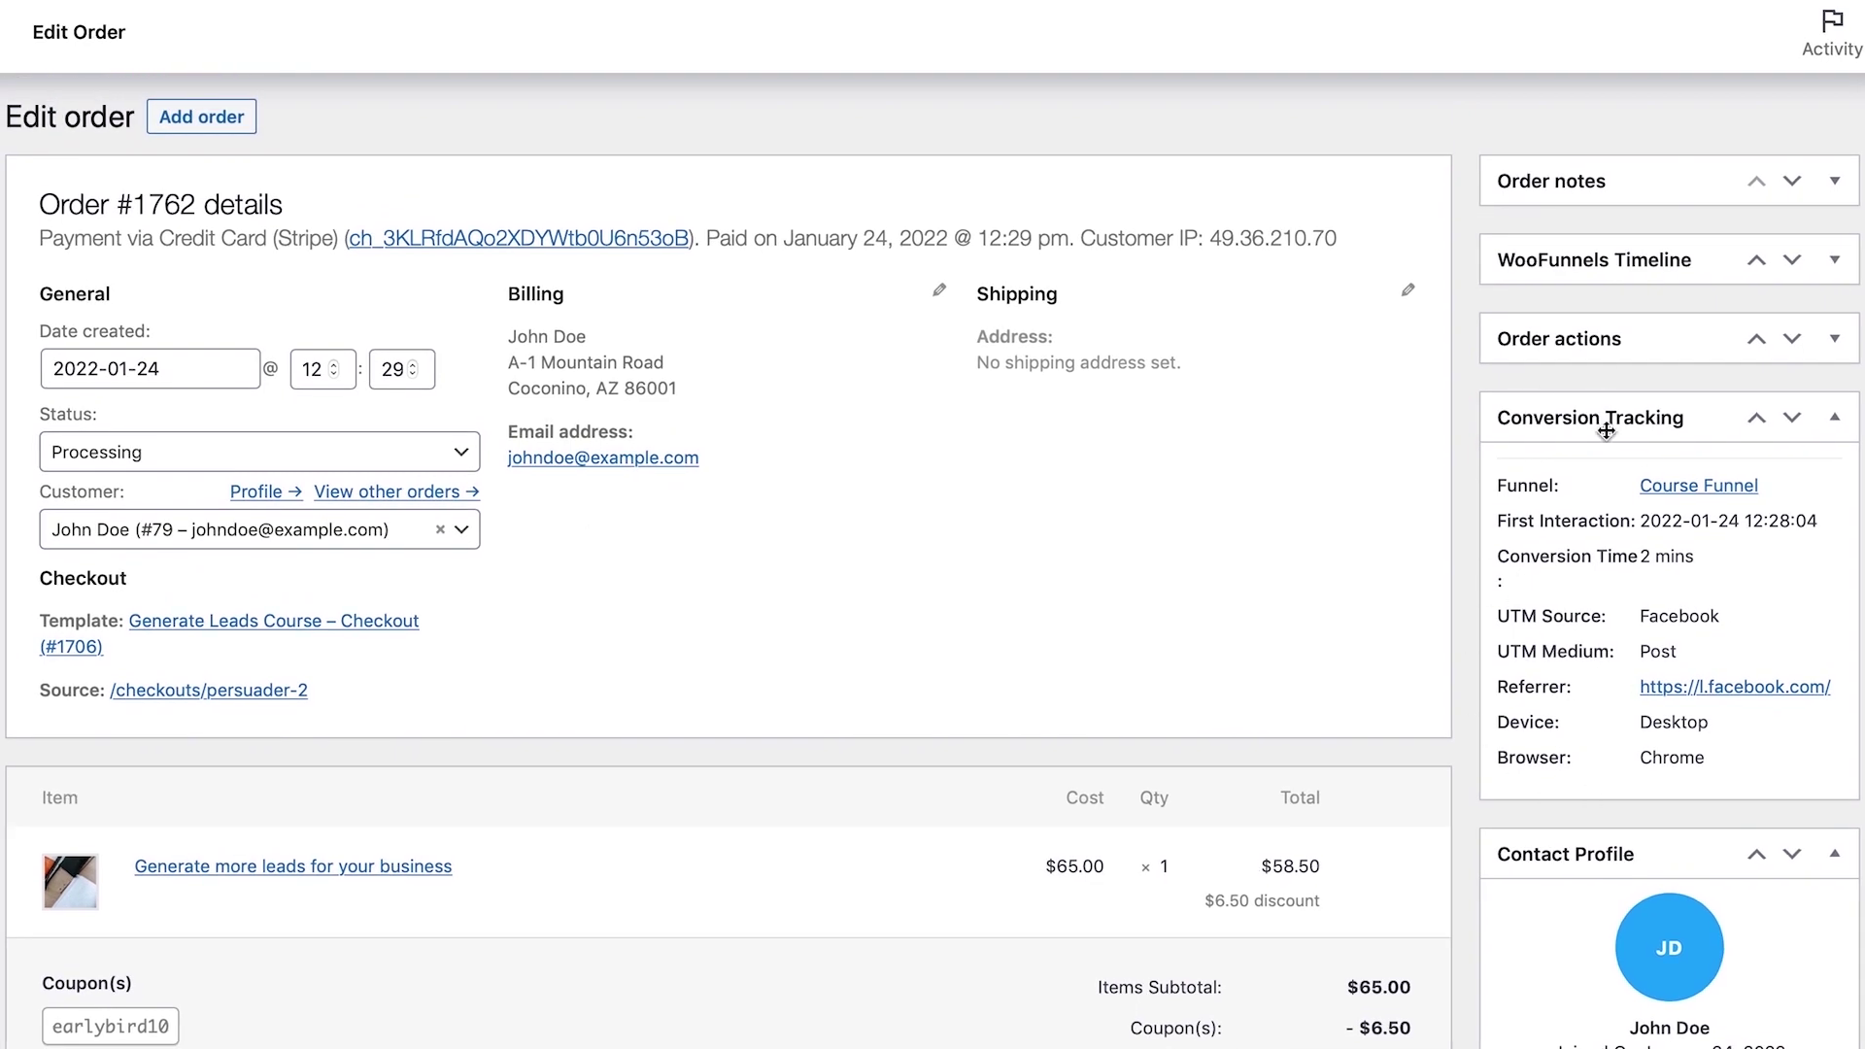